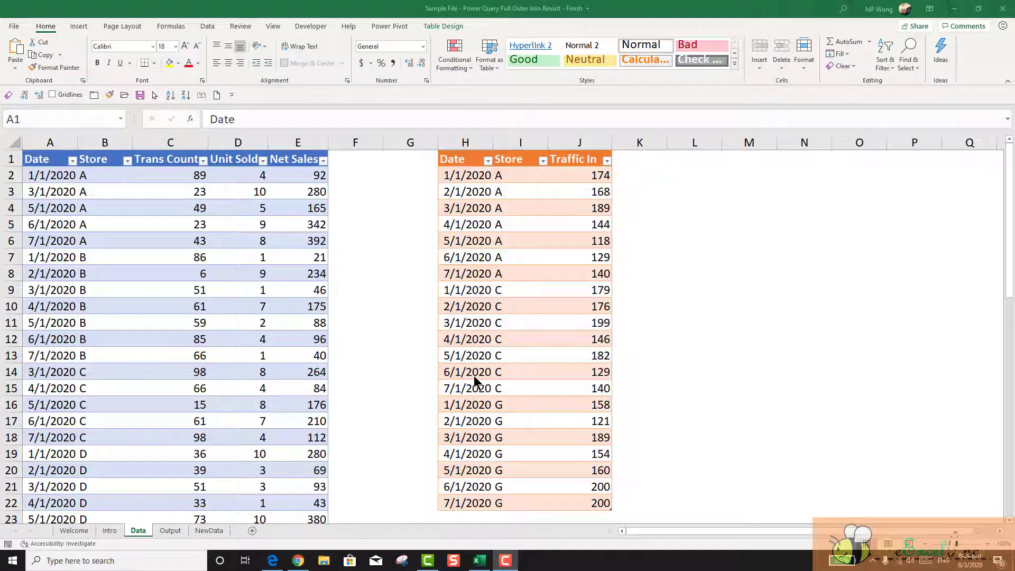
Step: Review the columns of the blue sales table and the orange traffic table on the Data sheet
left_click(242, 272)
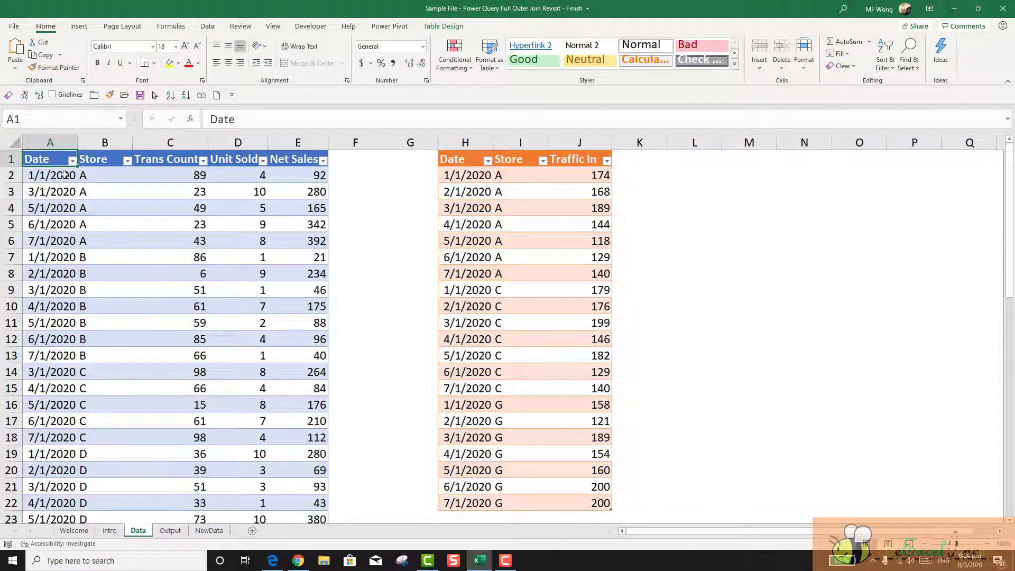
left_click(85, 206)
left_click(54, 159)
left_click(61, 173)
left_click(107, 172)
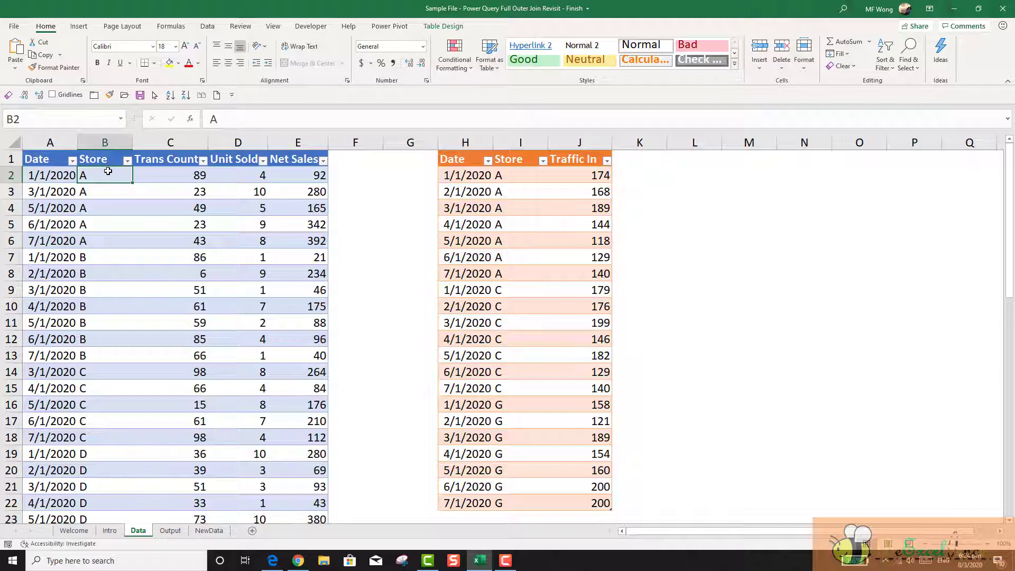
left_click(186, 173)
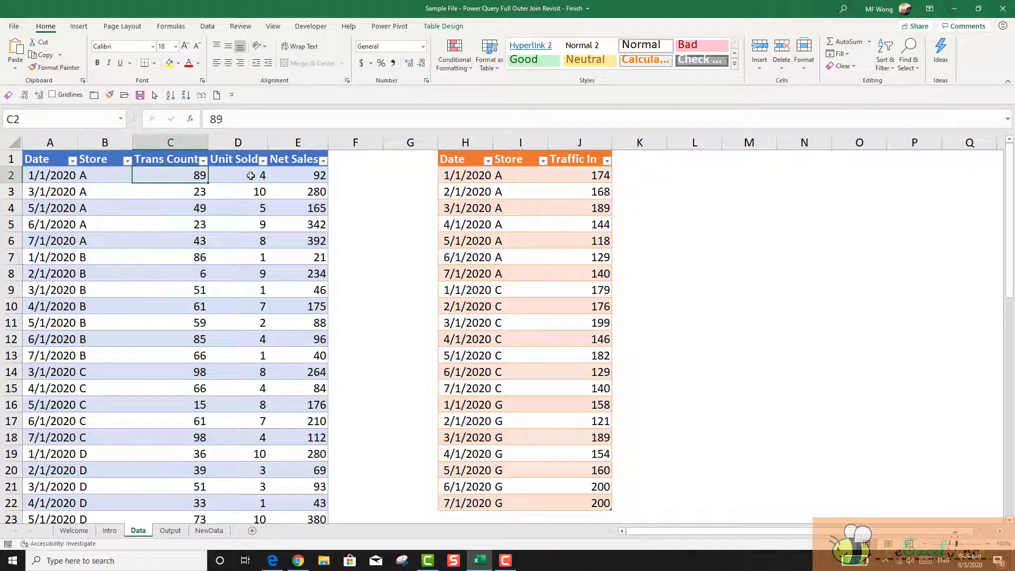
left_click(251, 175)
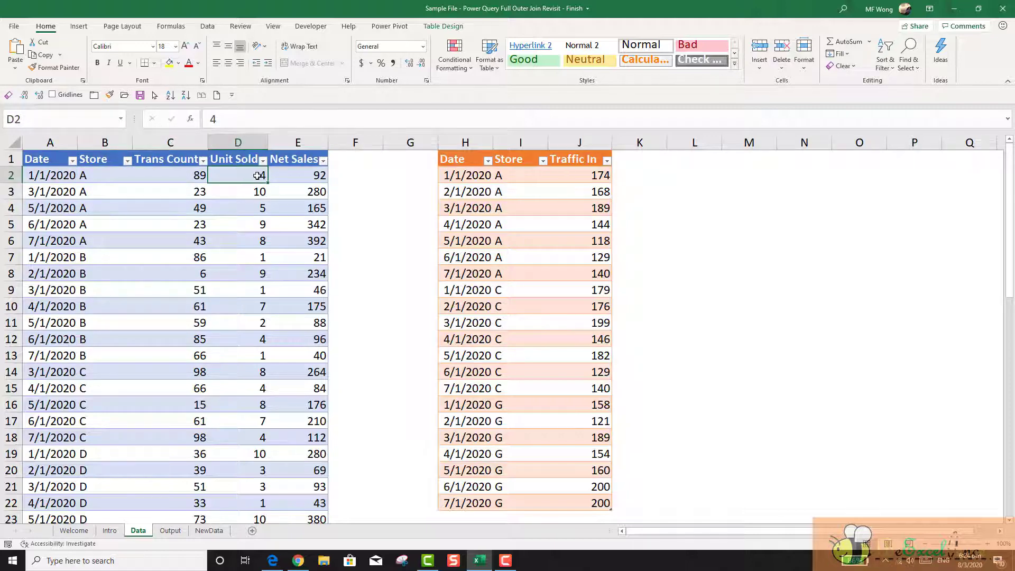
left_click(294, 176)
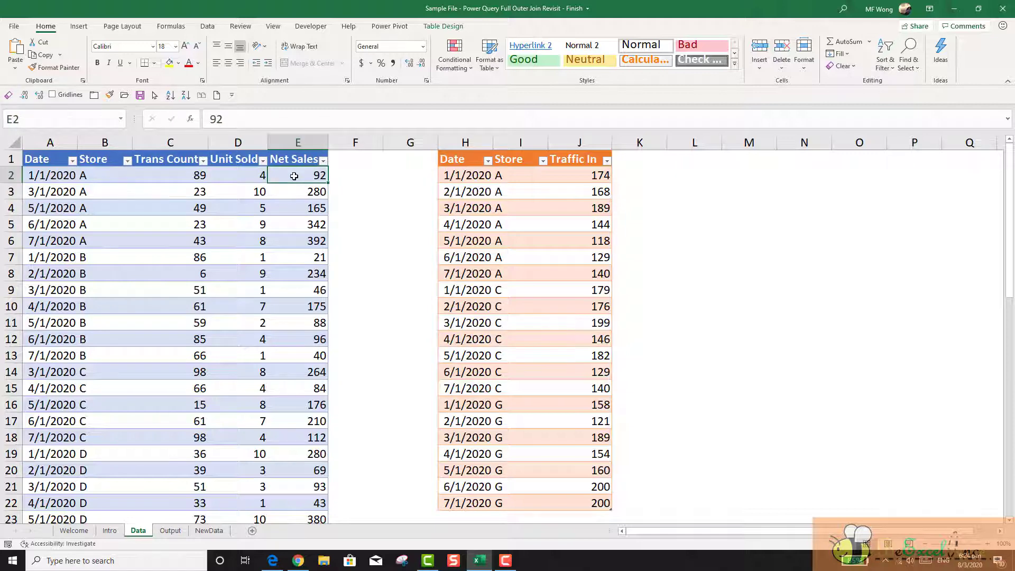
left_click(484, 173)
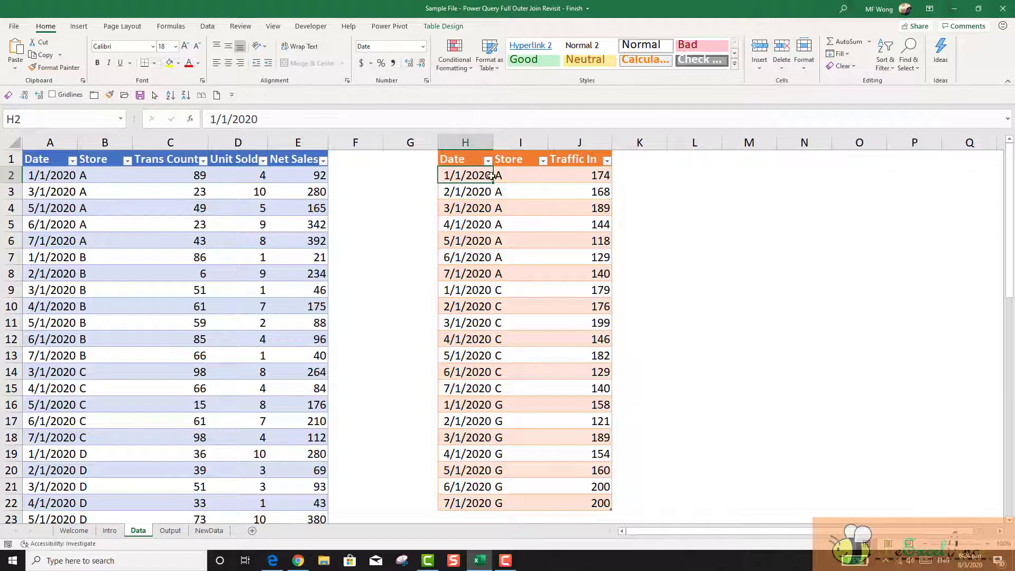
left_click(514, 175)
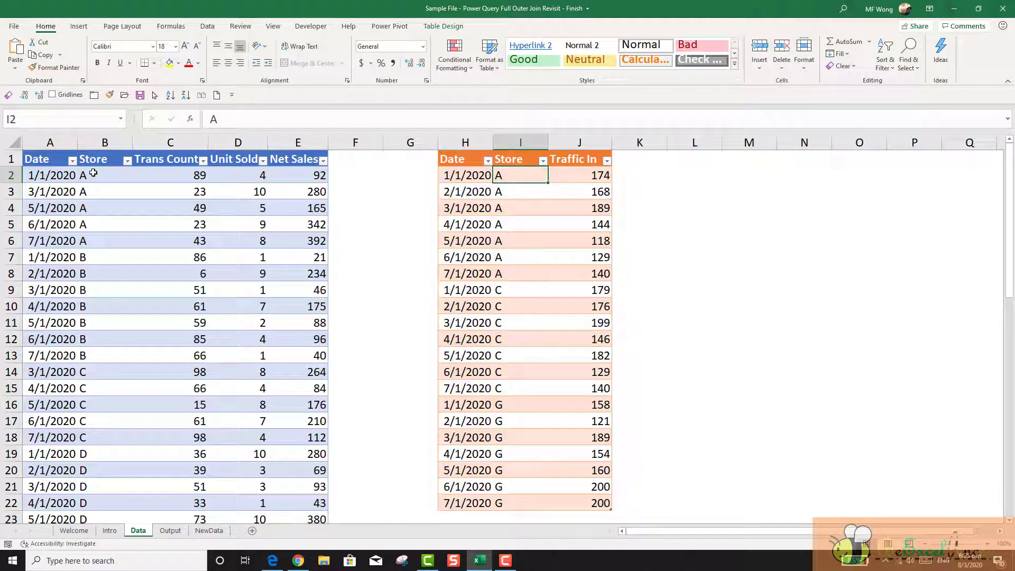
Step: Check which stores the sales table's Store filter lists, without filtering, and inspect the table's first record
left_click(127, 159)
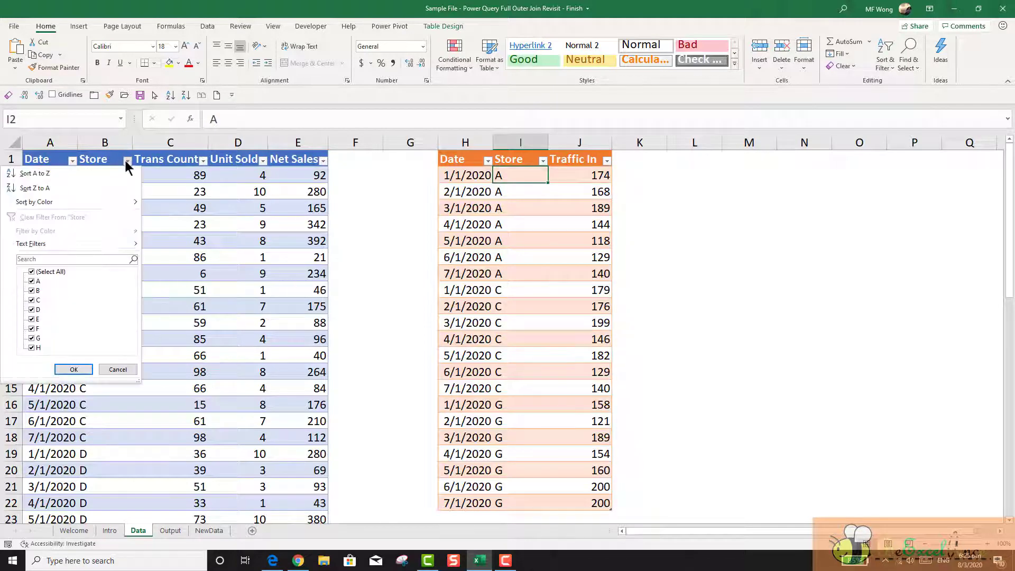
left_click(74, 369)
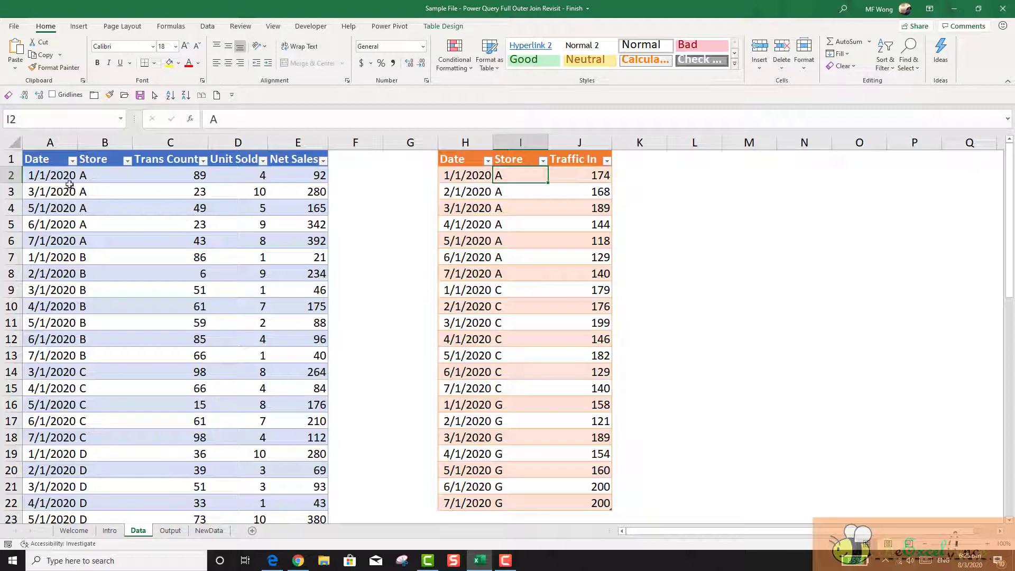
left_click_drag(46, 178, 266, 167)
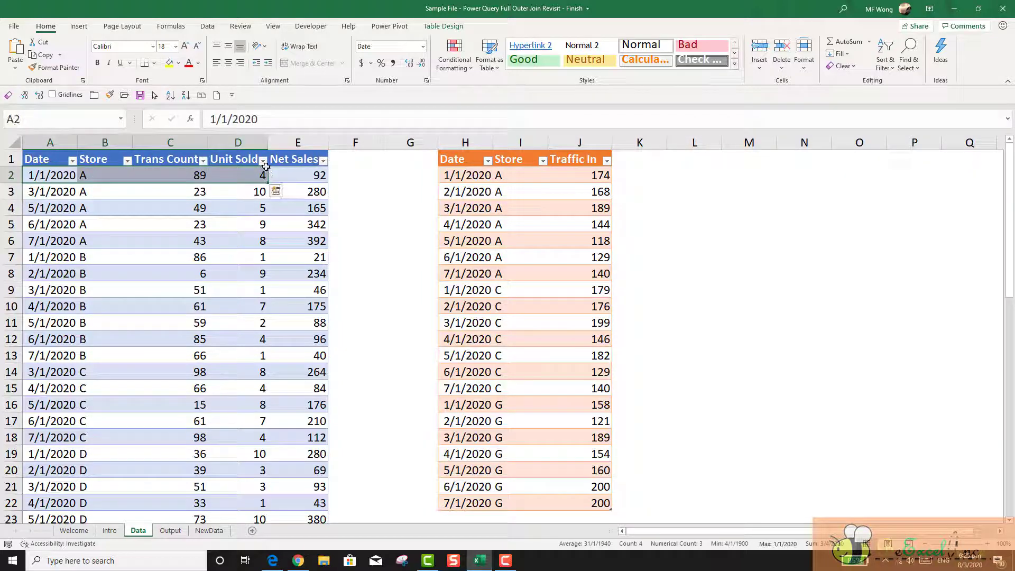
left_click(359, 177)
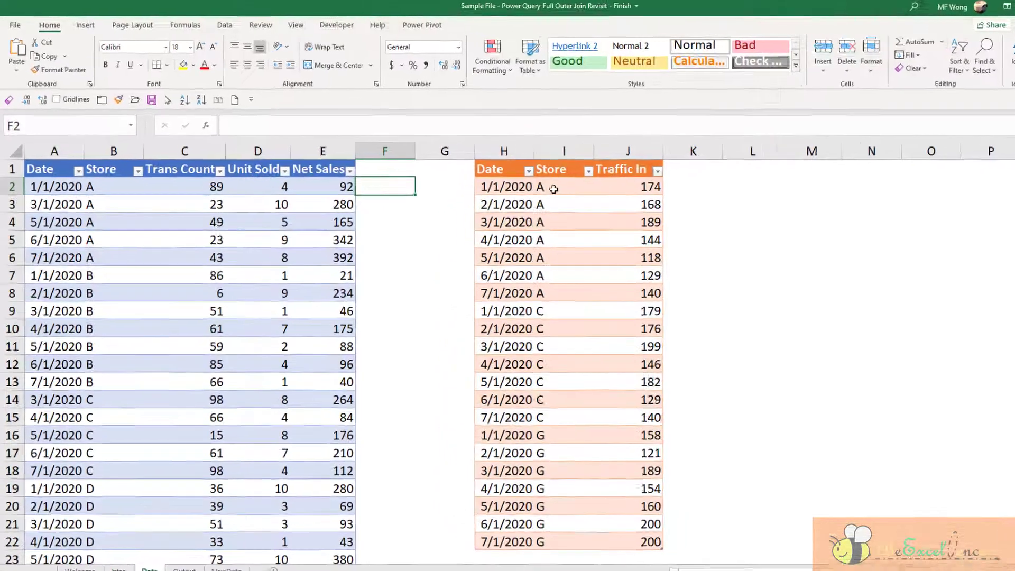
Step: Compare the 1/1/2020 store A record in the traffic table with its counterpart in the sales table
left_click(513, 175)
left_click(705, 238)
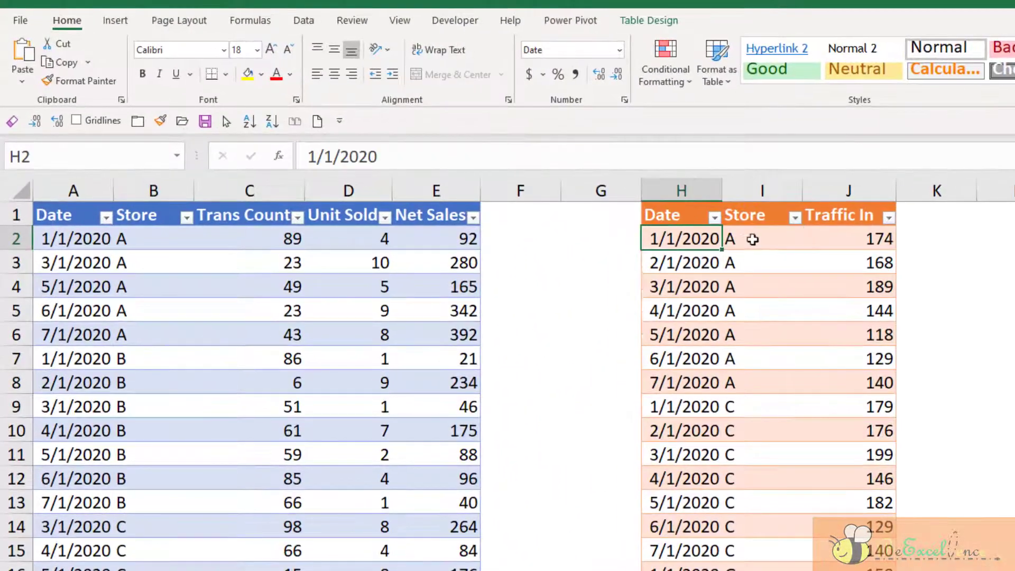
left_click(760, 238)
left_click(867, 238)
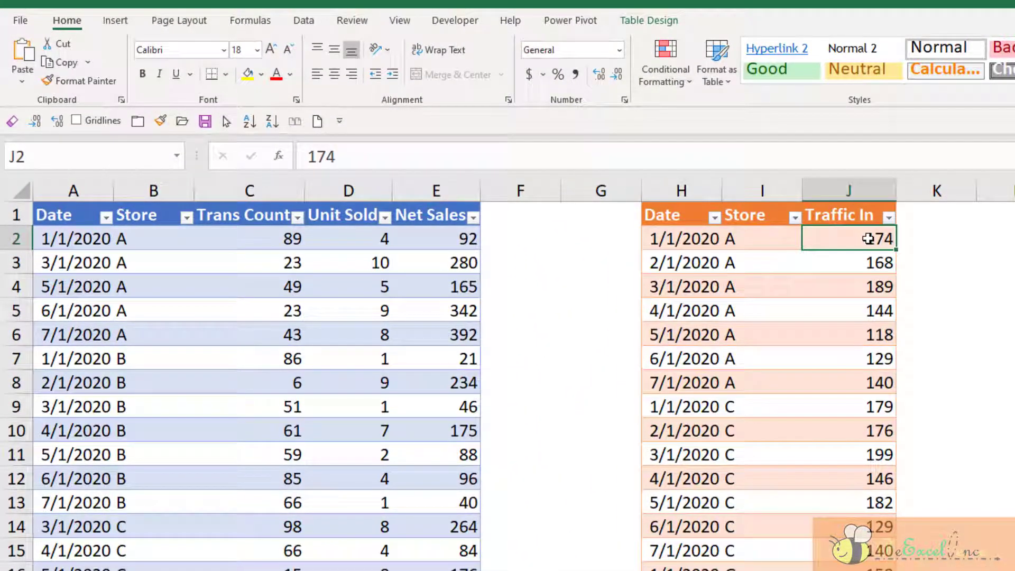
left_click_drag(59, 235, 451, 237)
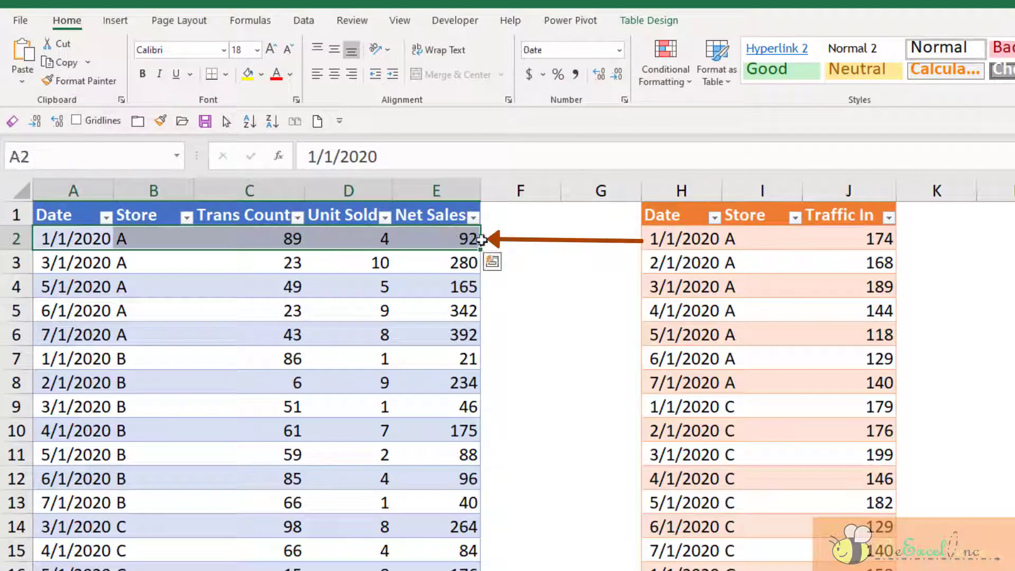
Step: Look for sales table counterparts of the traffic table's store A records for 2/1/2020 and 4/1/2020
left_click(674, 259)
left_click_drag(674, 259, 857, 264)
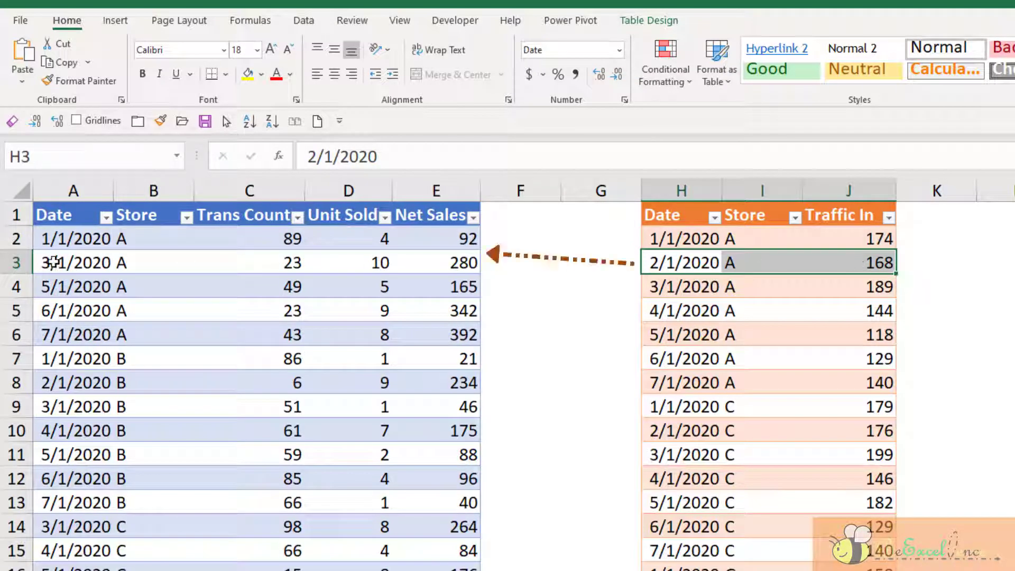
left_click_drag(53, 262, 450, 239)
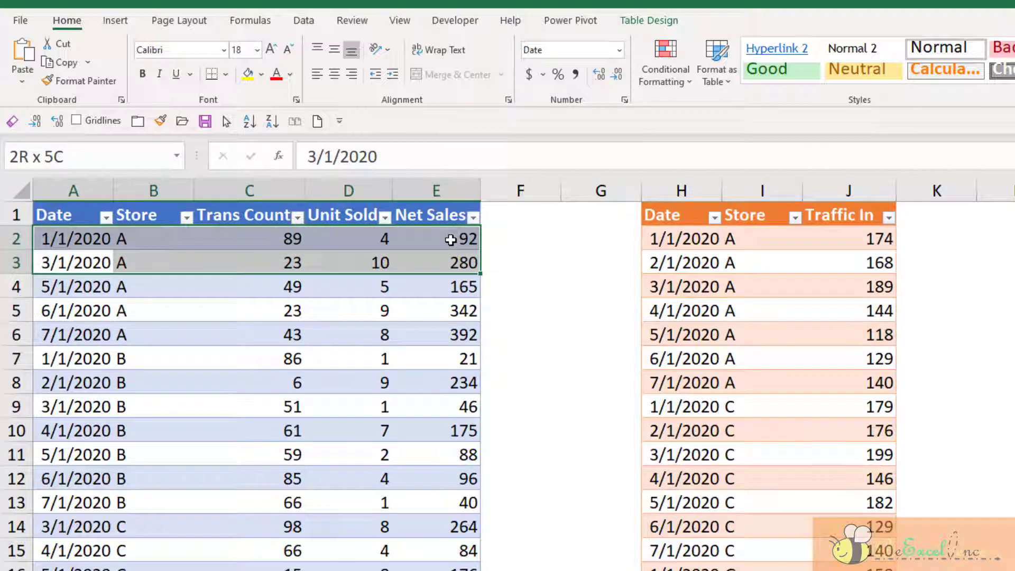
left_click_drag(450, 239, 451, 239)
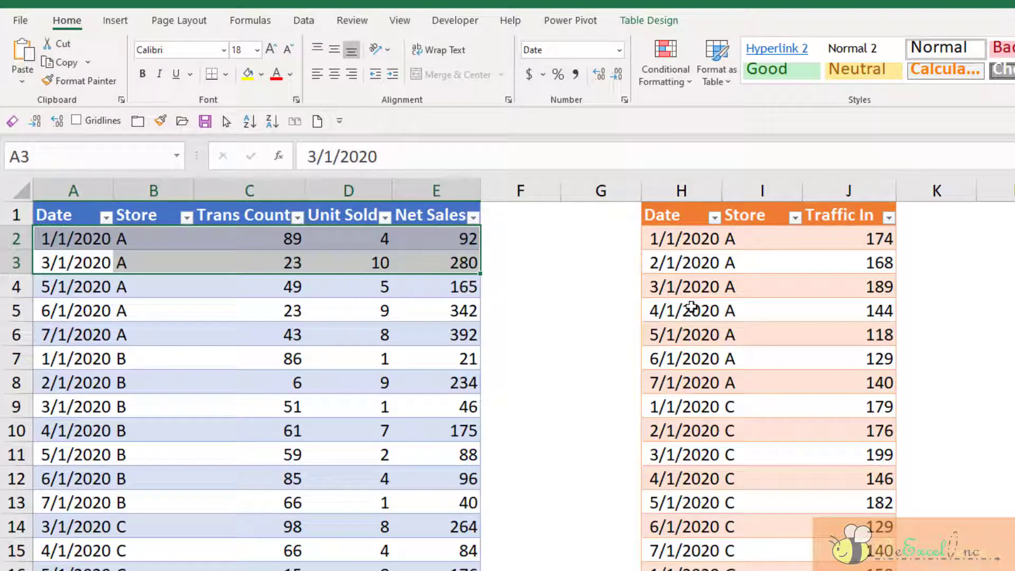
left_click_drag(691, 307, 820, 310)
left_click_drag(52, 261, 477, 291)
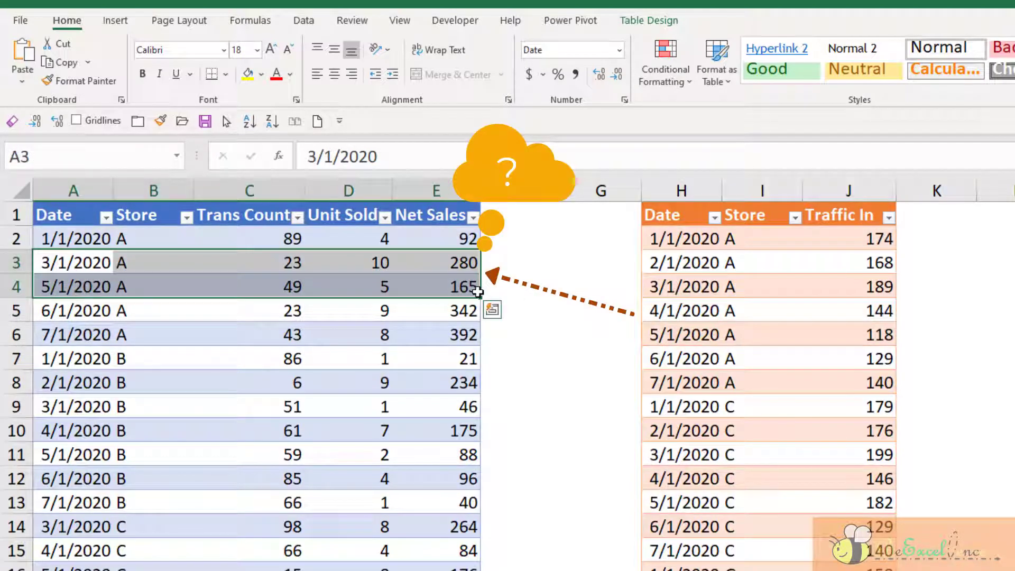
left_click(507, 261)
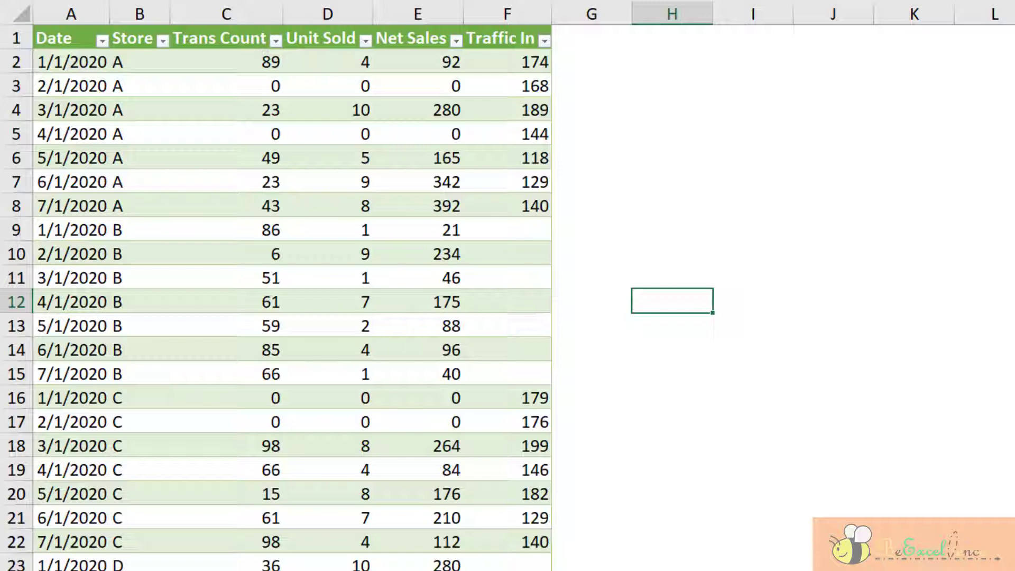
Step: Examine the merged output table's records for store A on 2/1/2020 and 4/1/2020 and store C on 1/1/2020 and 2/1/2020
left_click_drag(74, 86, 537, 80)
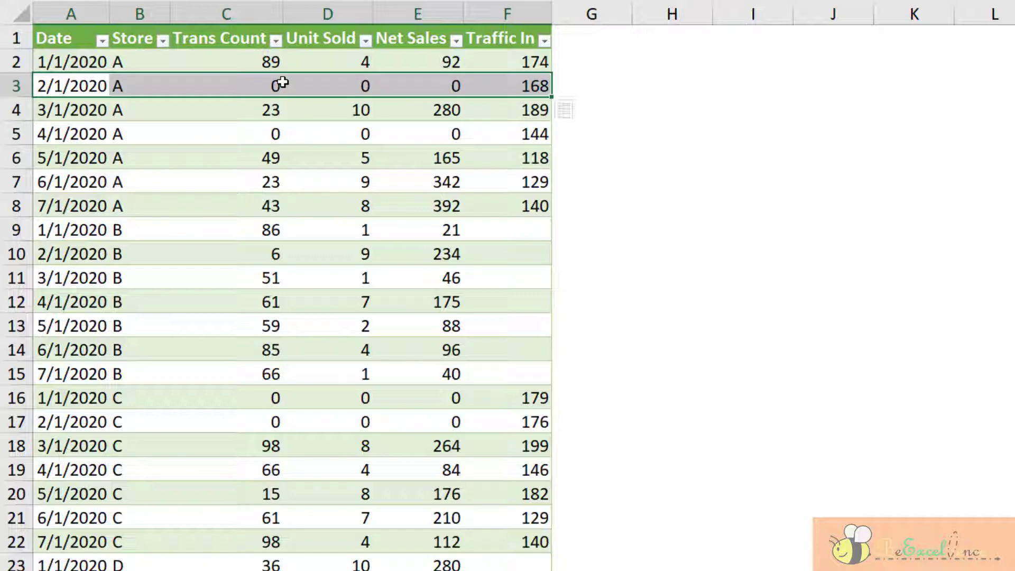
left_click_drag(69, 131, 507, 124)
left_click_drag(75, 389, 507, 410)
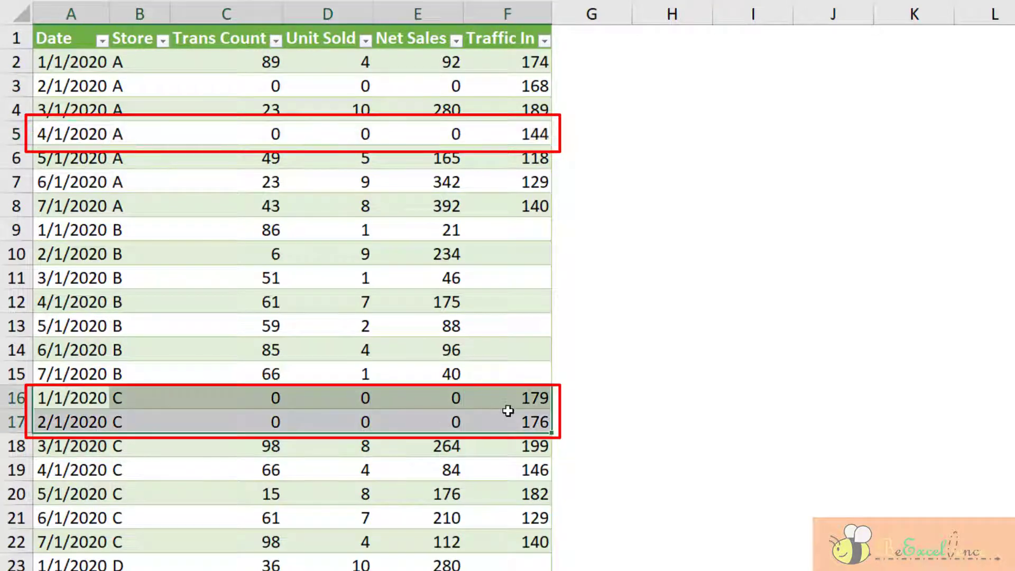
left_click(664, 411)
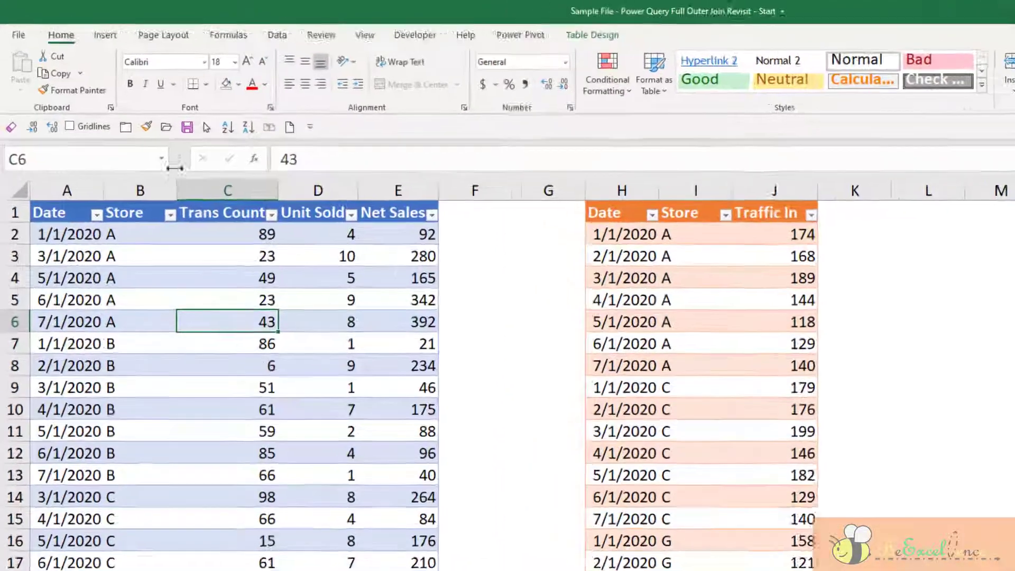
Step: Check the ranges of the named tables Sales and Traffic by jumping to each of them
left_click(119, 119)
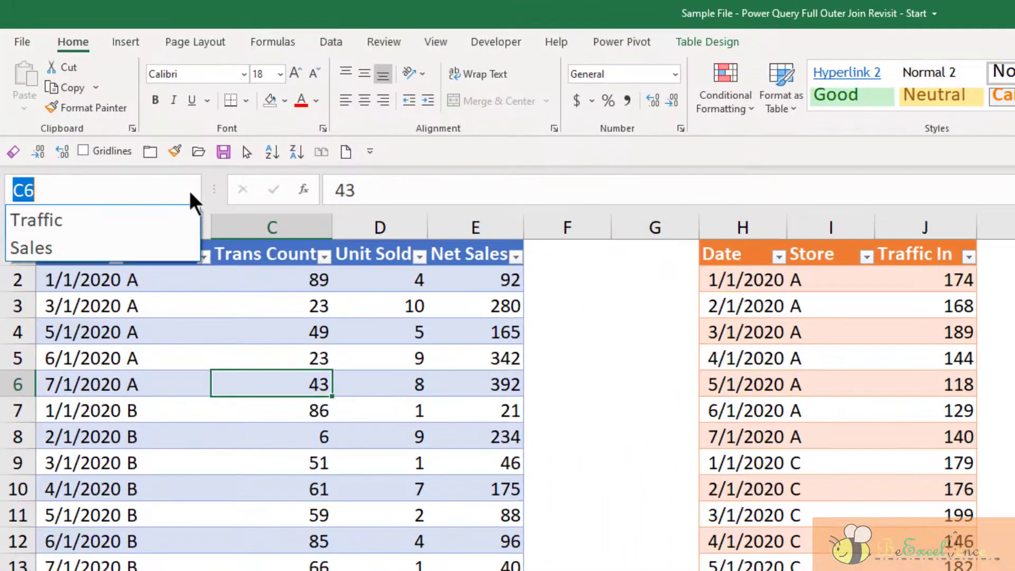
left_click(167, 243)
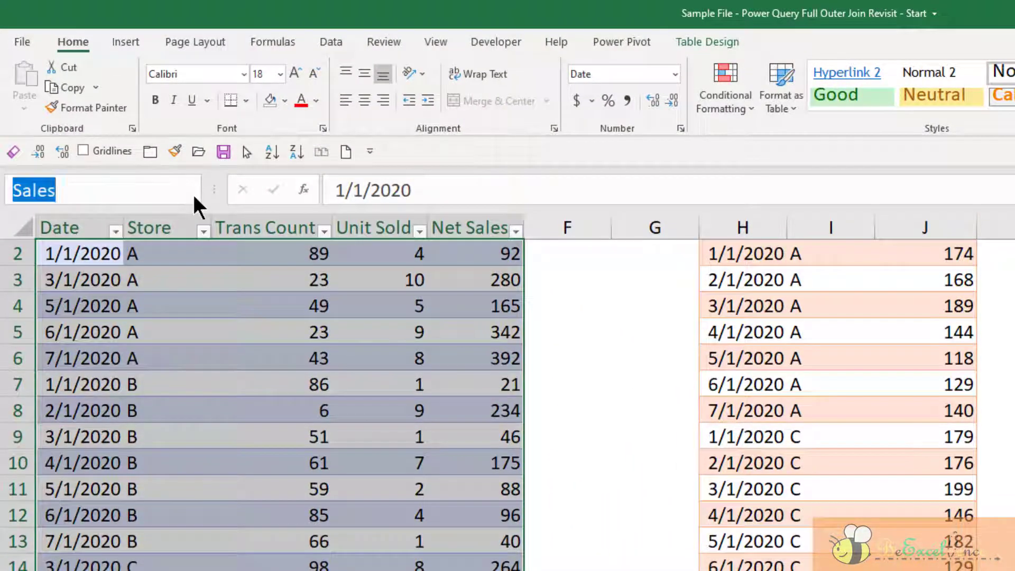
left_click(193, 192)
left_click(178, 214)
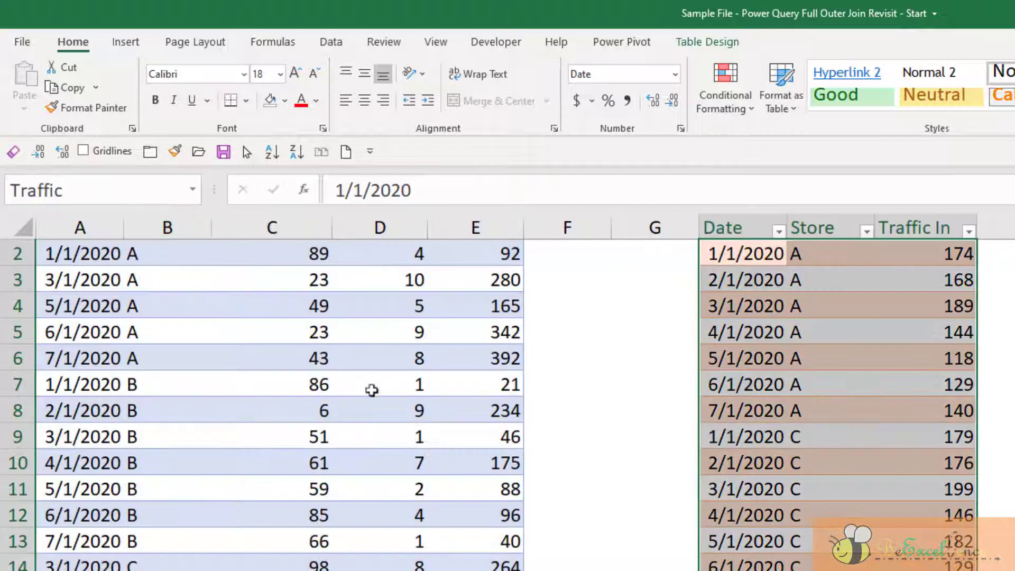
left_click(403, 418)
scroll(404, 419, "up", 1)
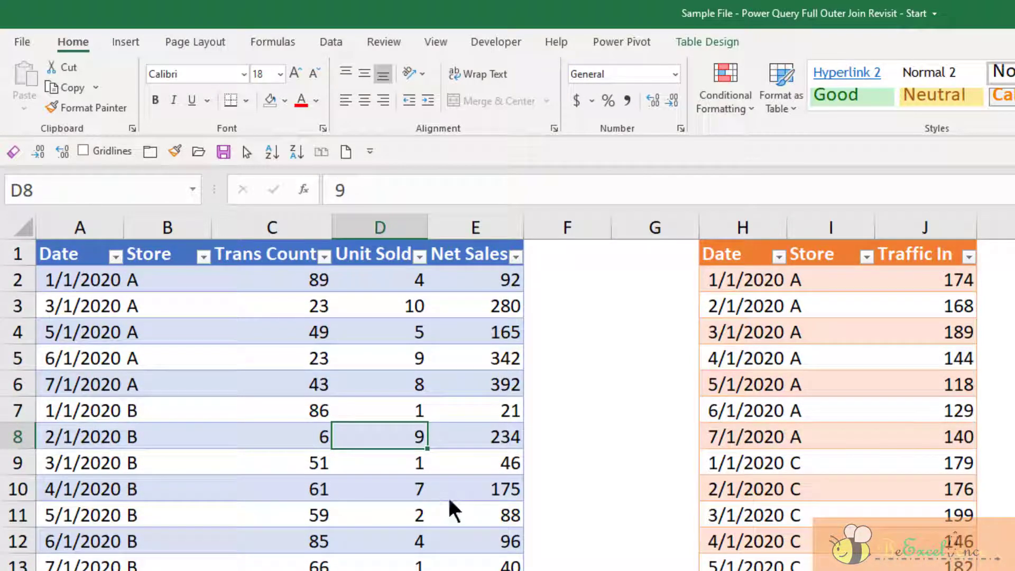
Step: Load the Sales table into the Power Query Editor as a query and show the list of queries
left_click(330, 35)
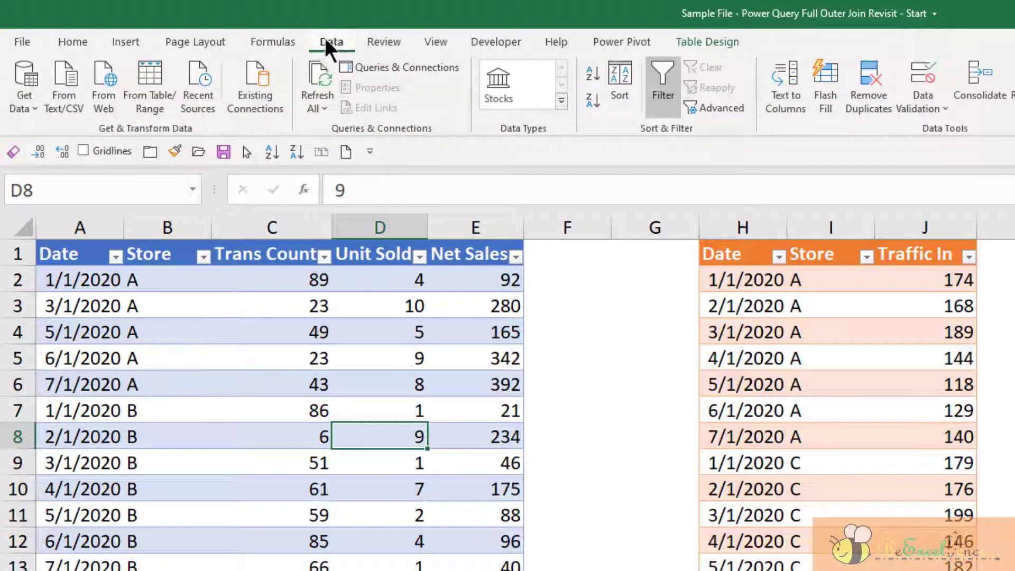
left_click(161, 85)
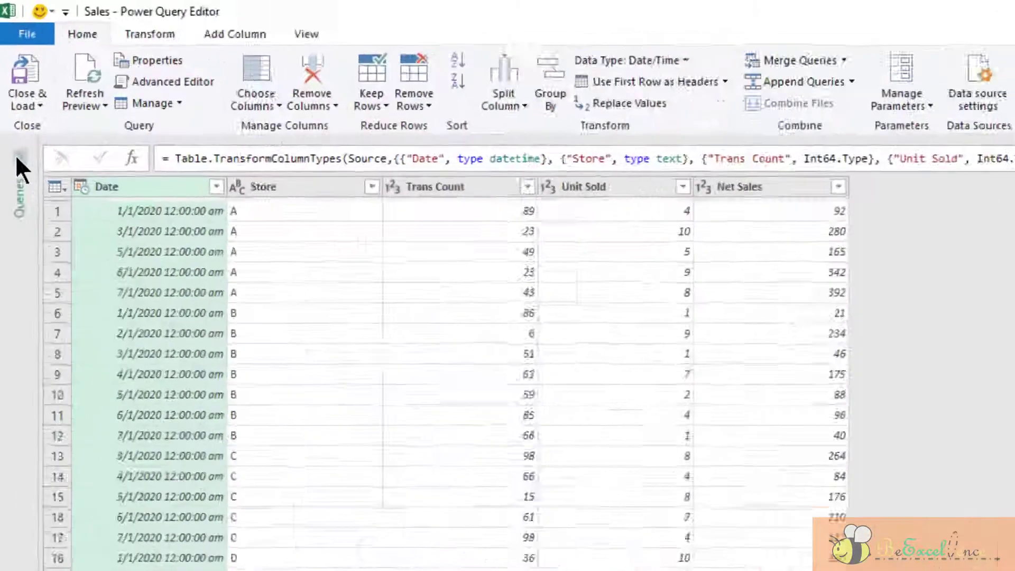
left_click(11, 85)
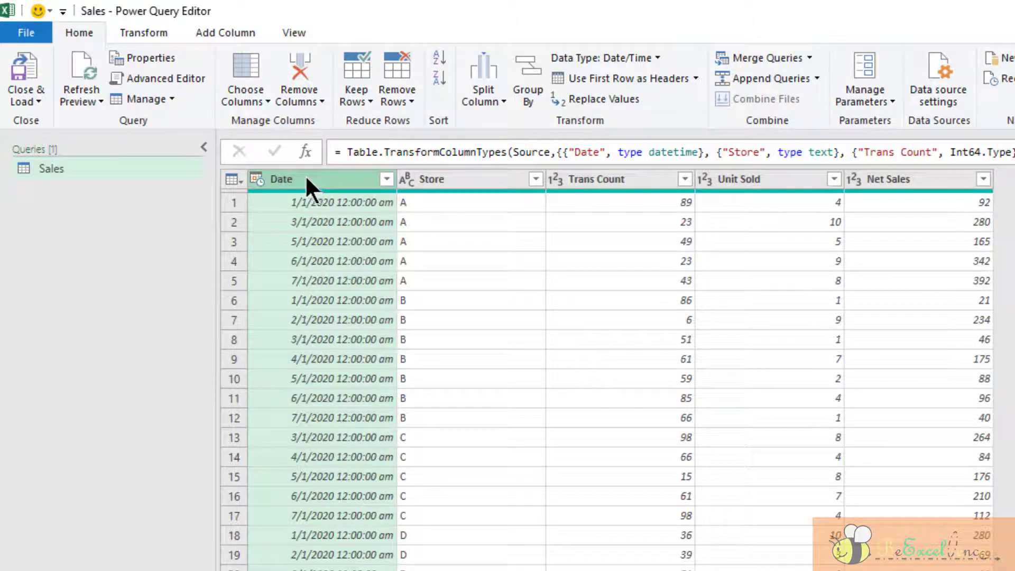
Step: Change the Date column's data type to Date in the Sales query, replacing the current type conversion
left_click(257, 179)
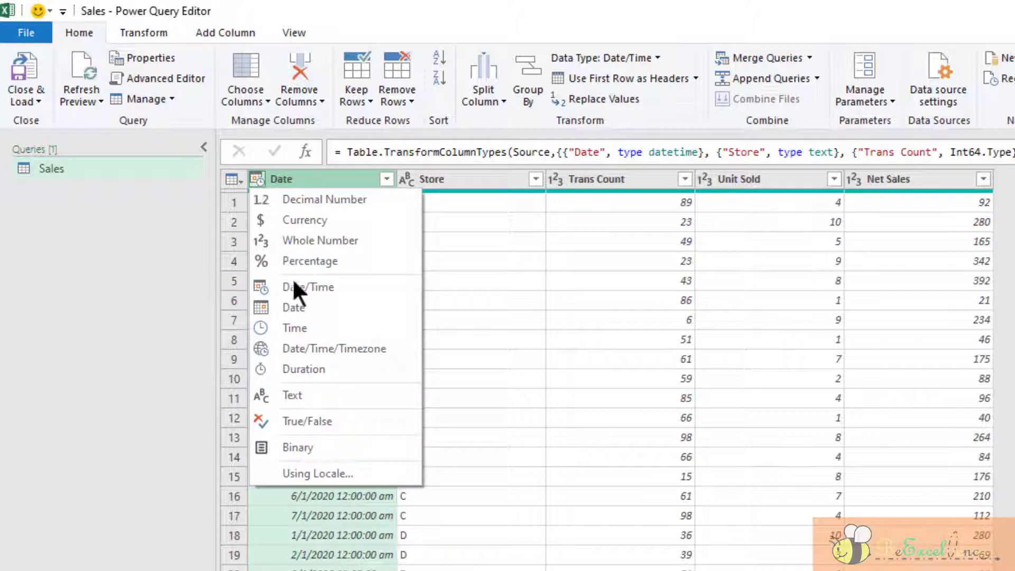
left_click(302, 303)
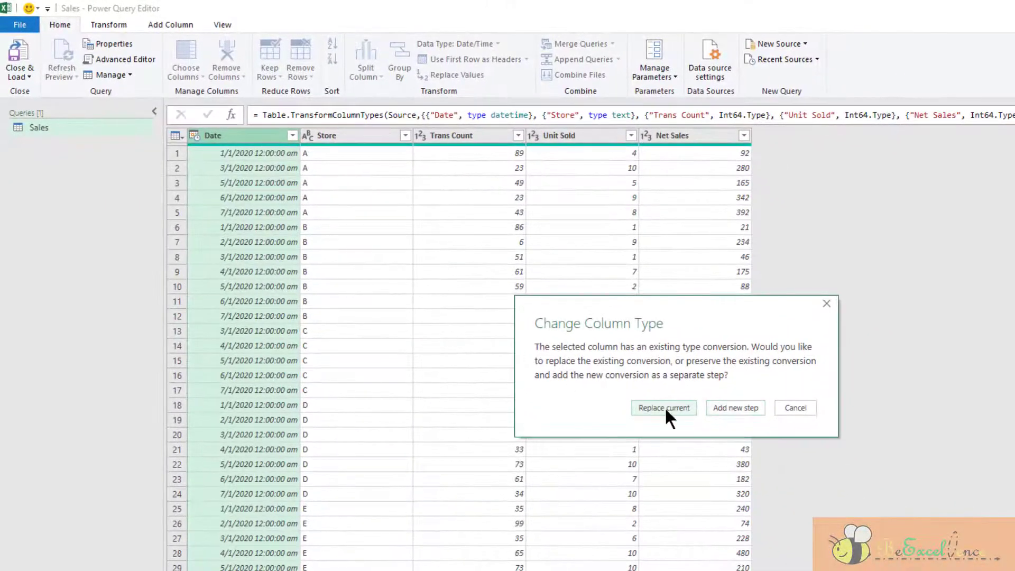
left_click(664, 407)
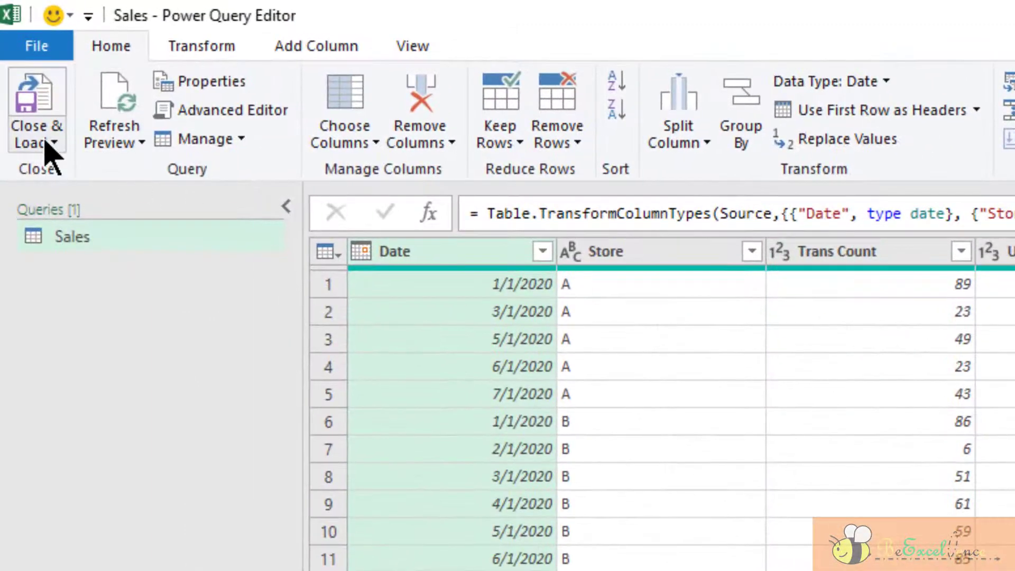
left_click(30, 124)
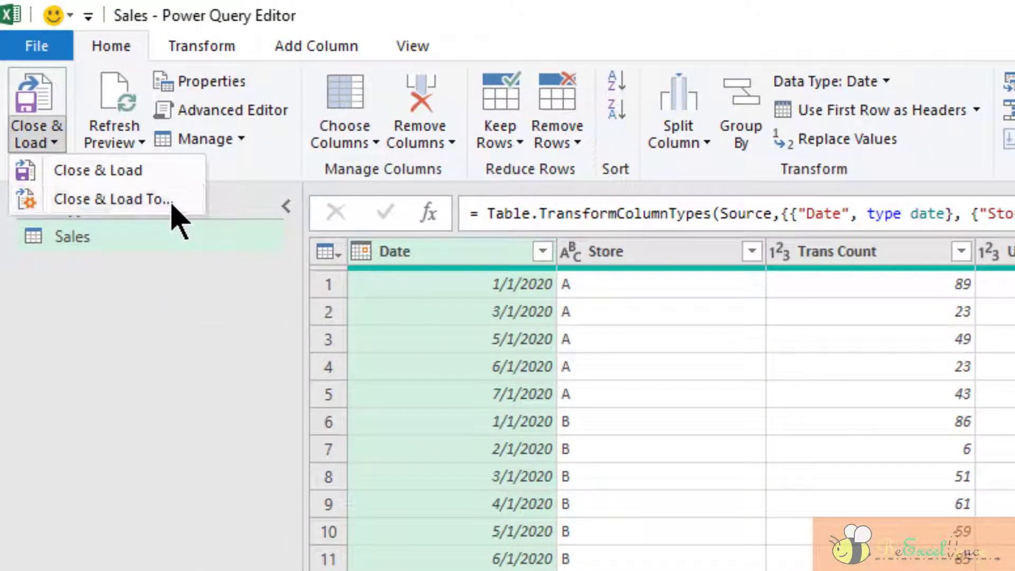
left_click(198, 320)
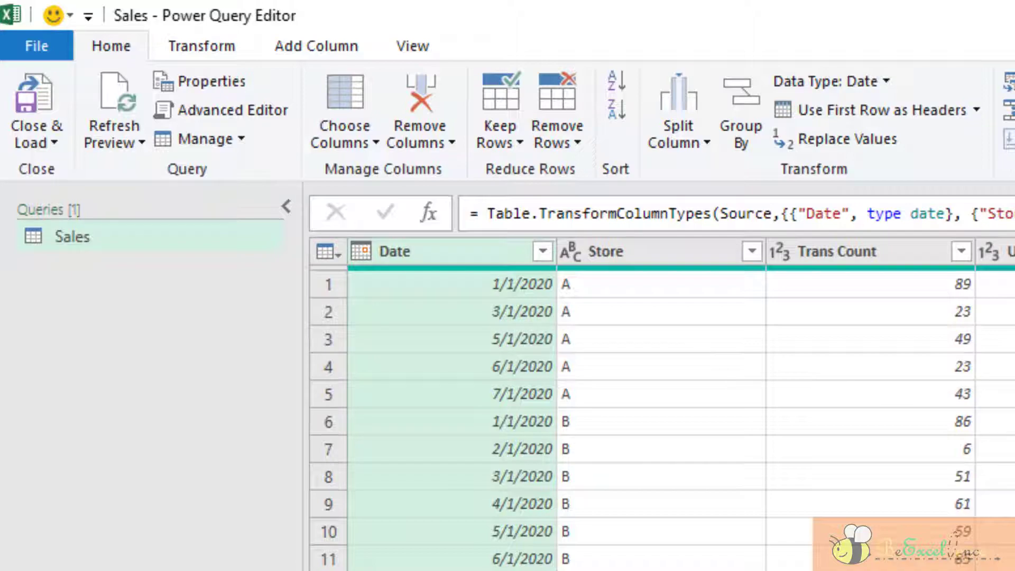
Step: Duplicate the Sales query and rename the copy Traffic
right_click(174, 243)
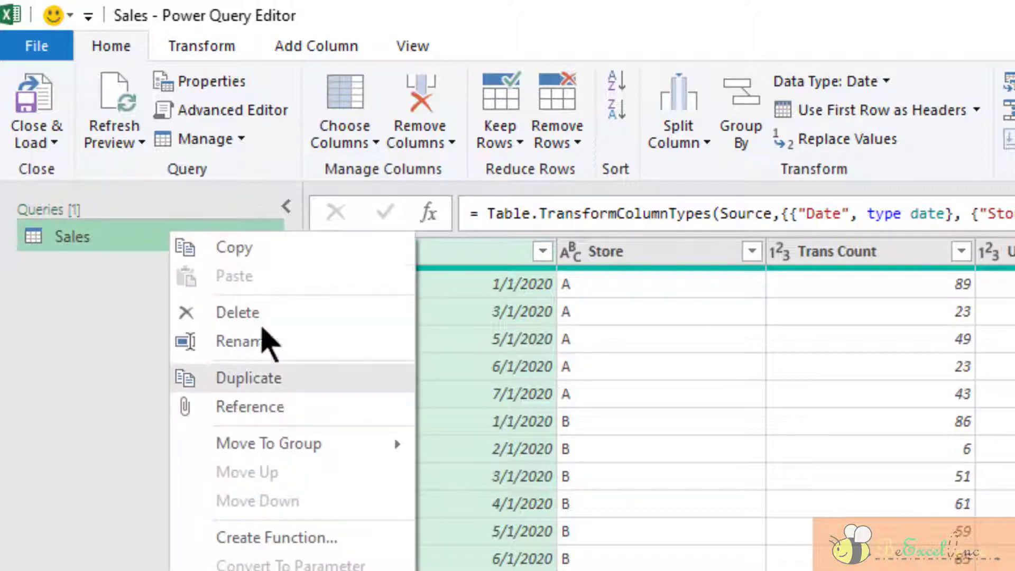
left_click(313, 379)
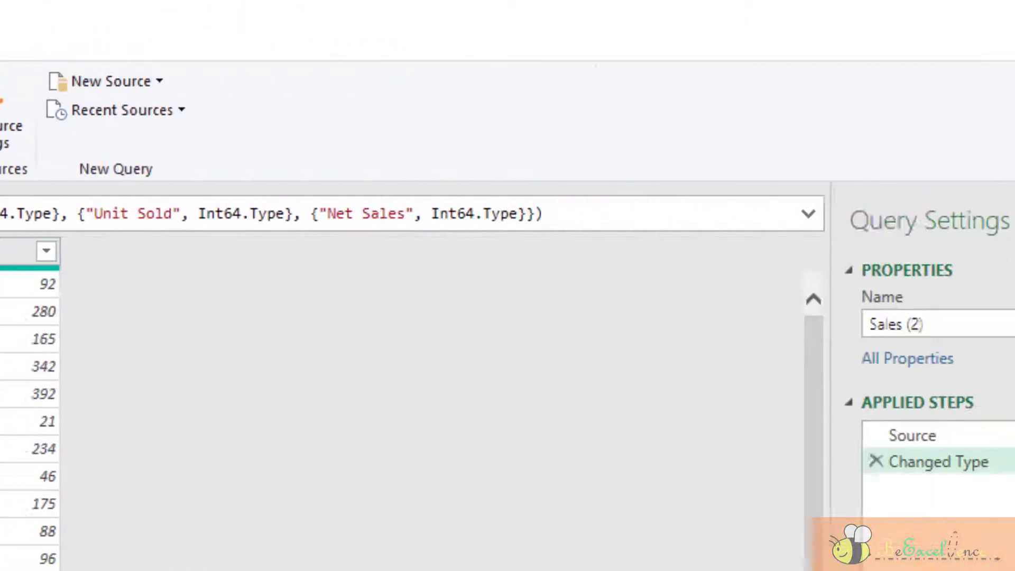
left_click_drag(929, 322, 723, 317)
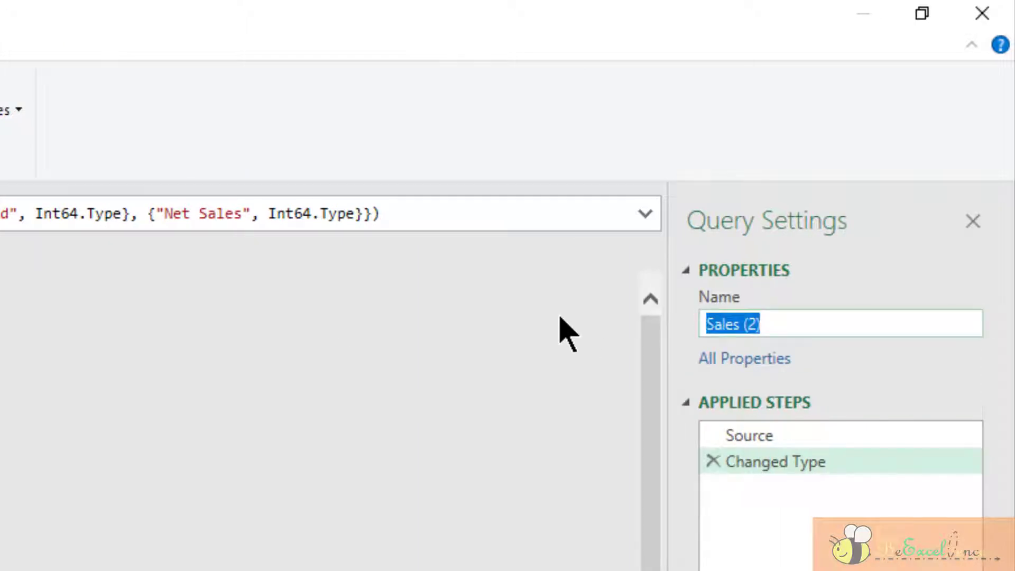
type("Traffic")
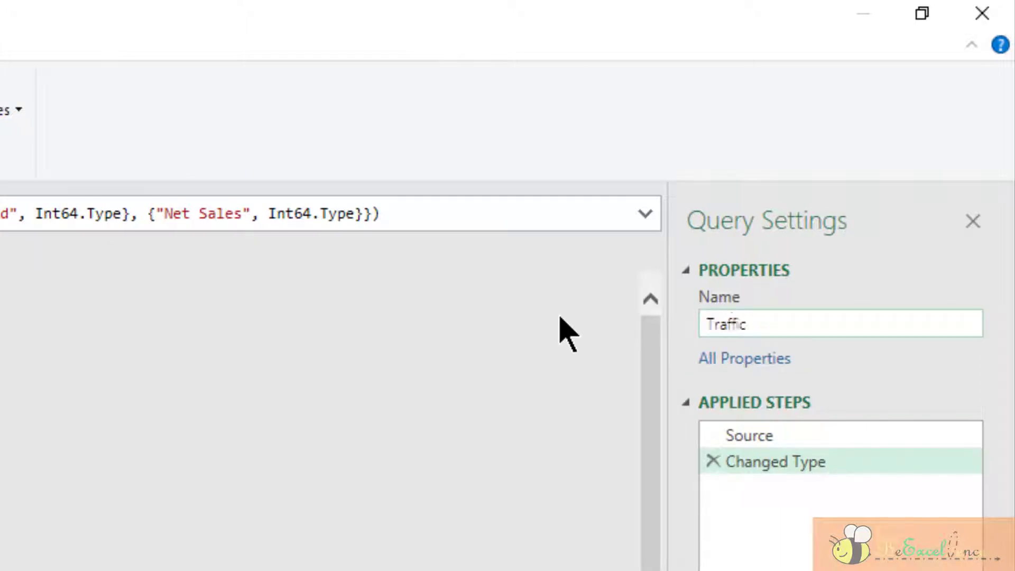
Step: Change the Traffic query's Source step so it reads the workbook table named Traffic instead of Sales
left_click(710, 461)
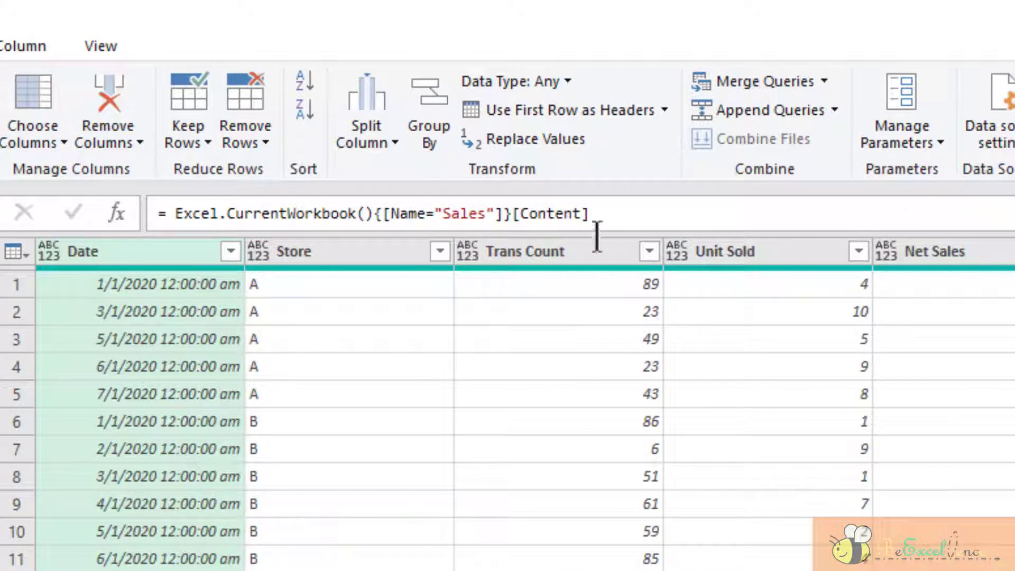
double_click(478, 213)
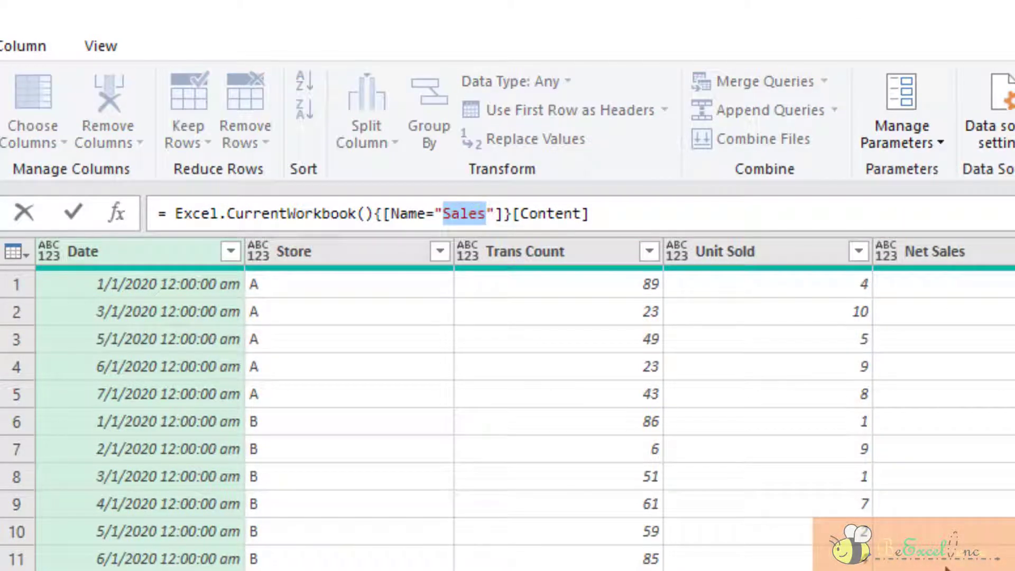
type("Traf")
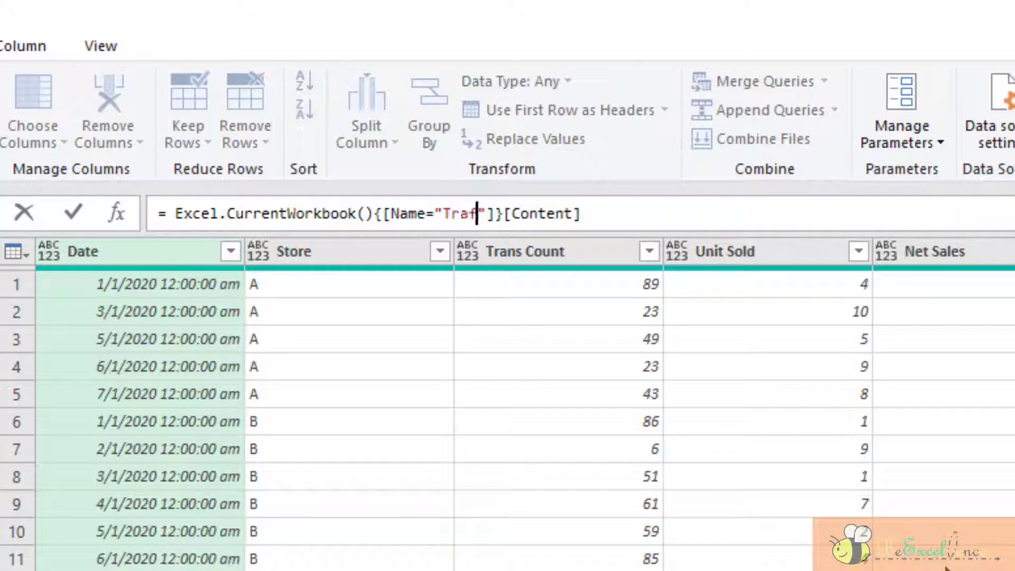
type("fic")
key("Return")
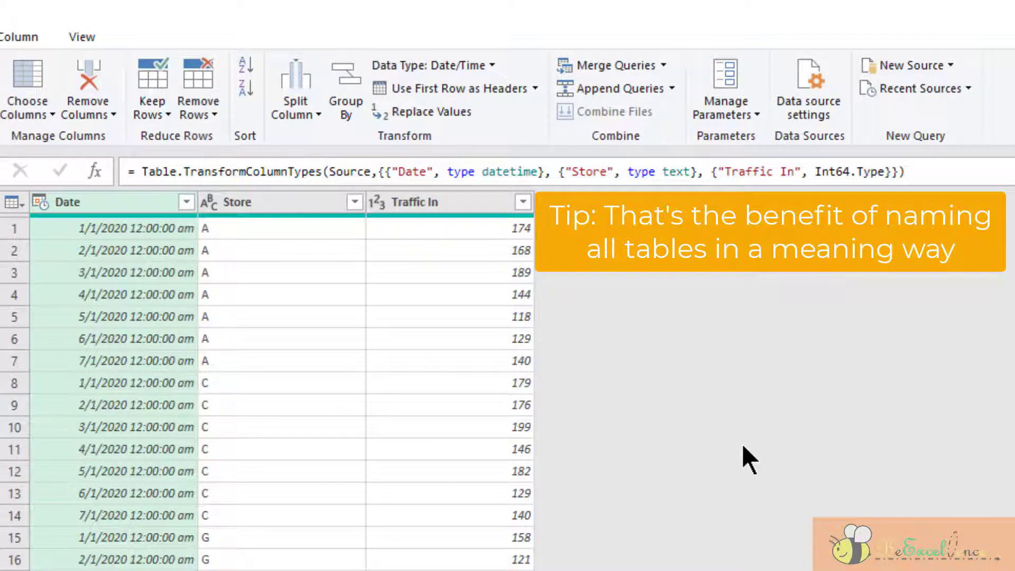
Step: Change the Date column's data type to Date in the Traffic query, replacing the current type conversion
left_click(38, 202)
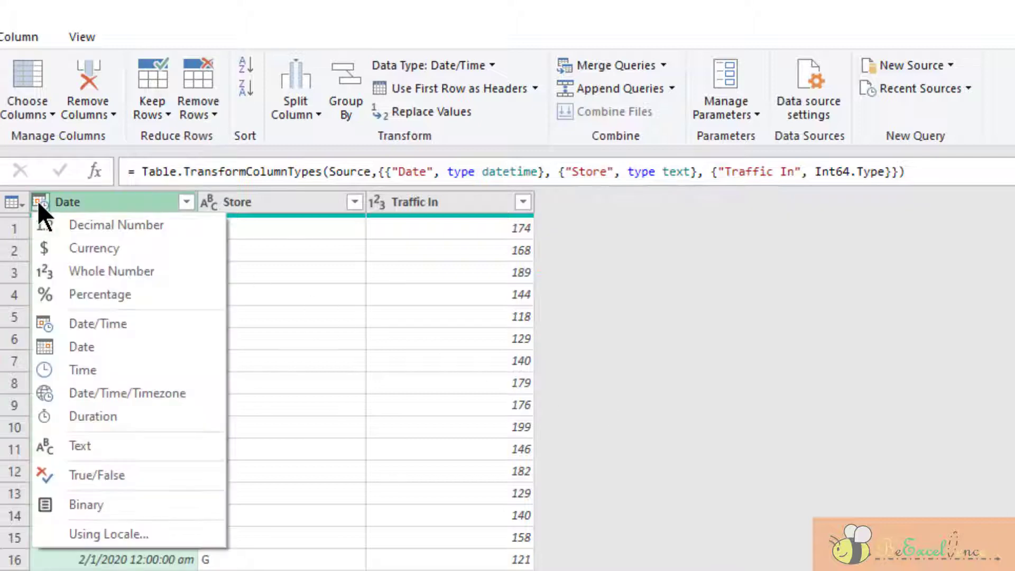
left_click(106, 347)
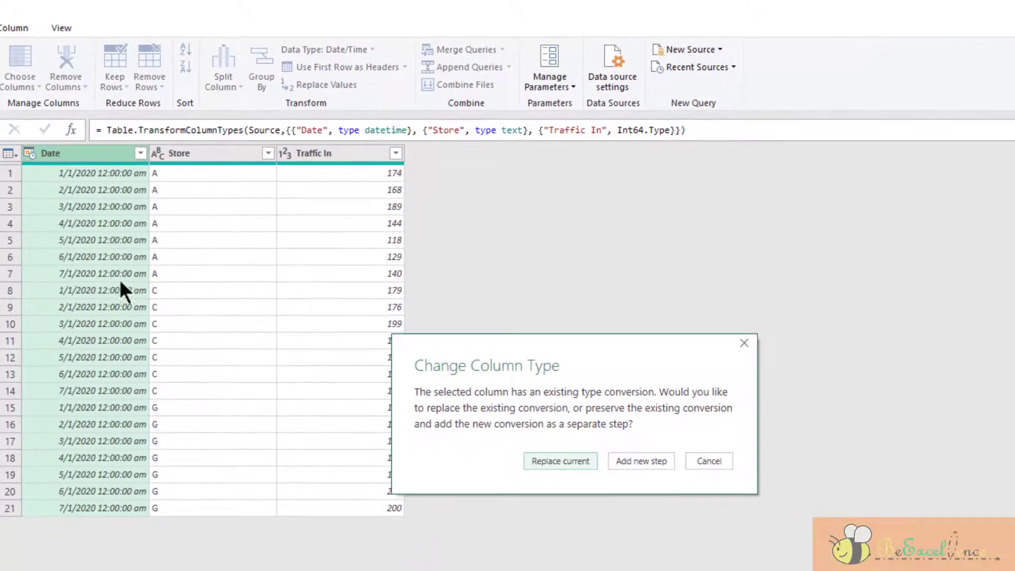
left_click(571, 464)
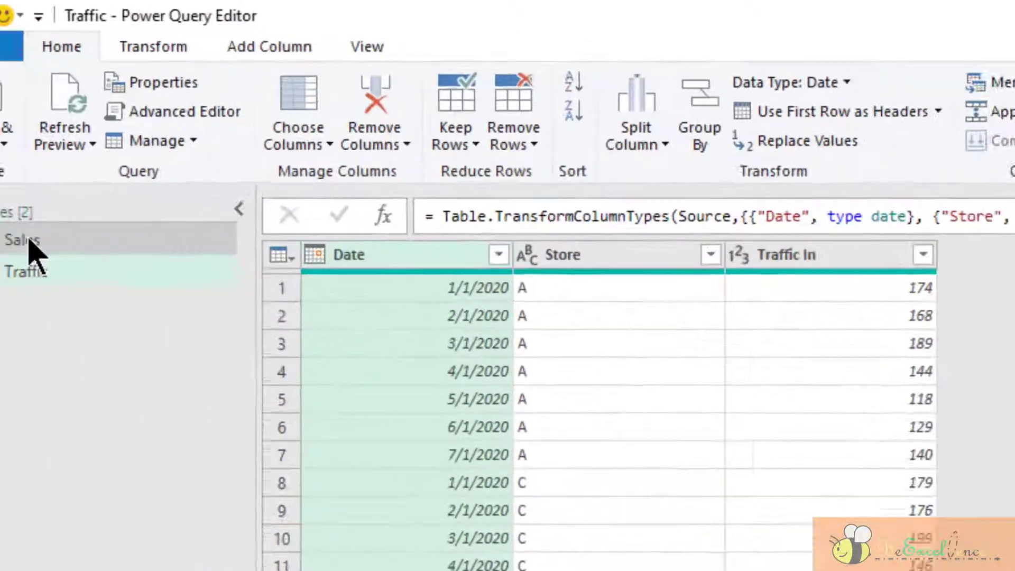
Step: Set up a merge of the Sales query with the Traffic query, matching on the Date and Store columns in that order
left_click(29, 240)
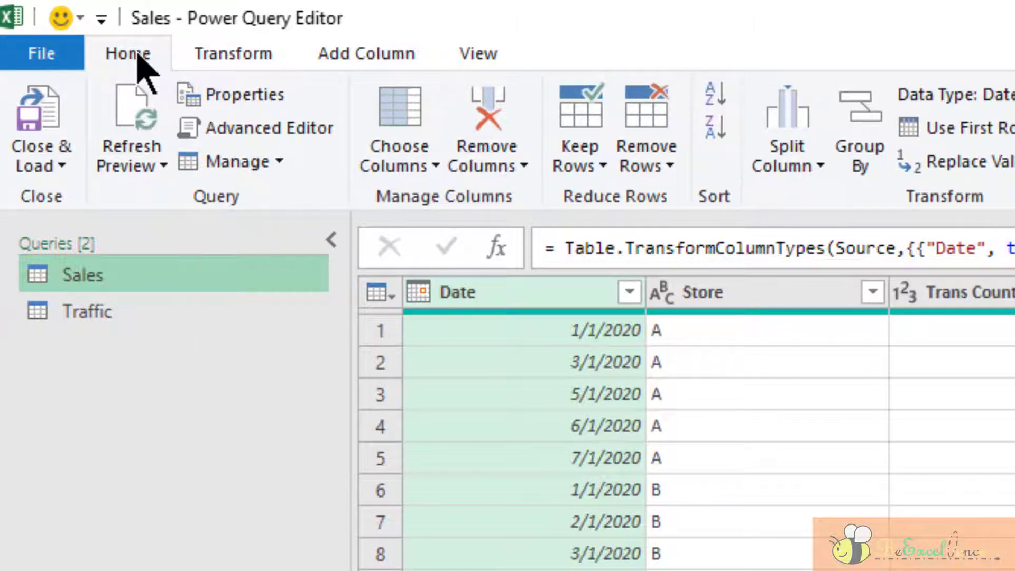
left_click(684, 98)
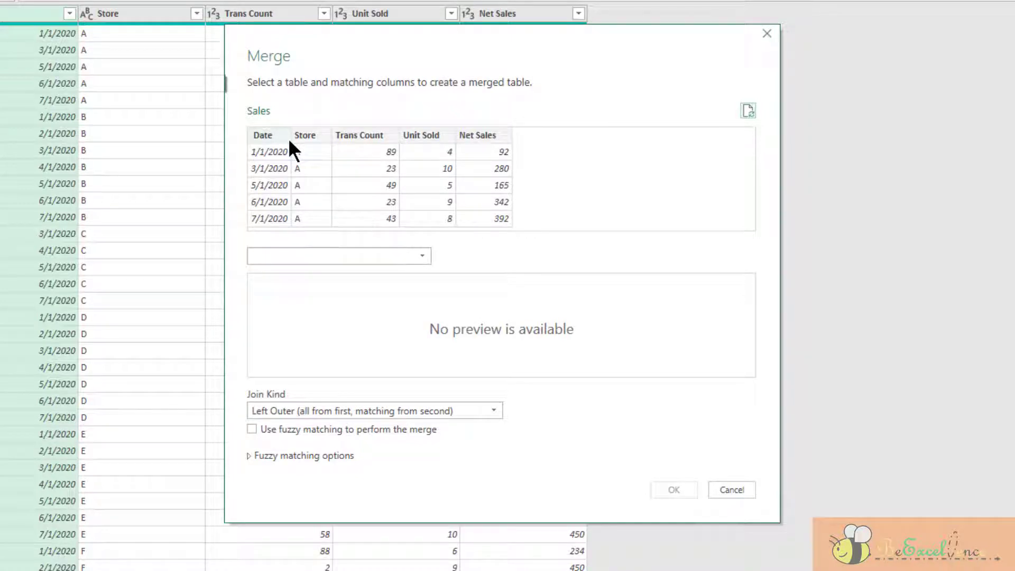
left_click(268, 132)
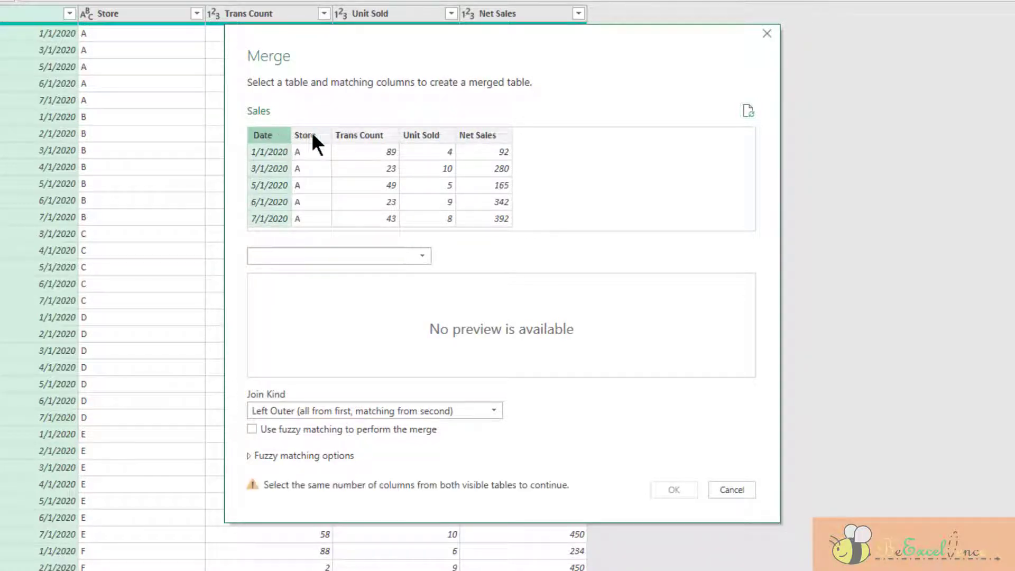
left_click(315, 135, "ctrl")
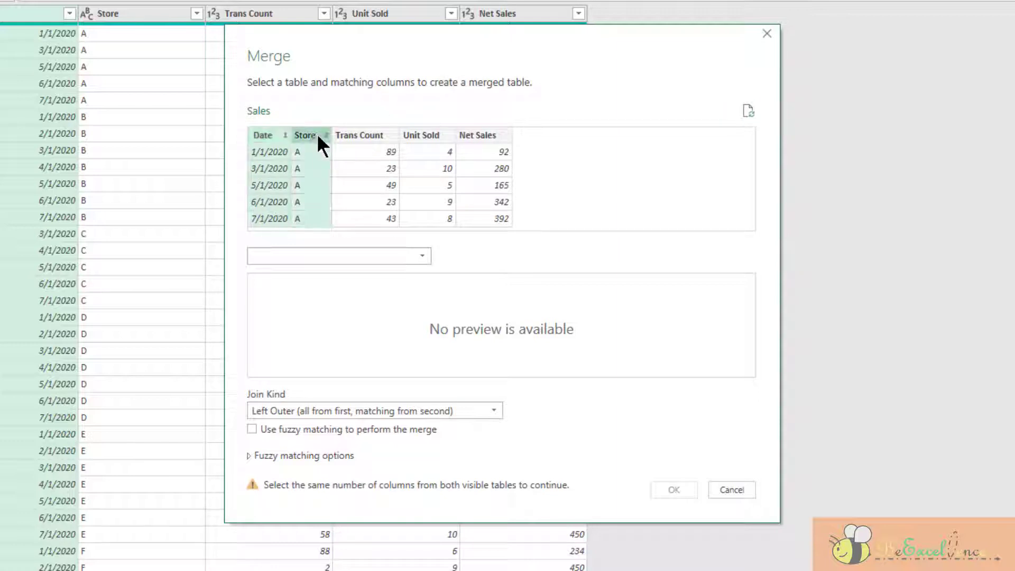
left_click(423, 254)
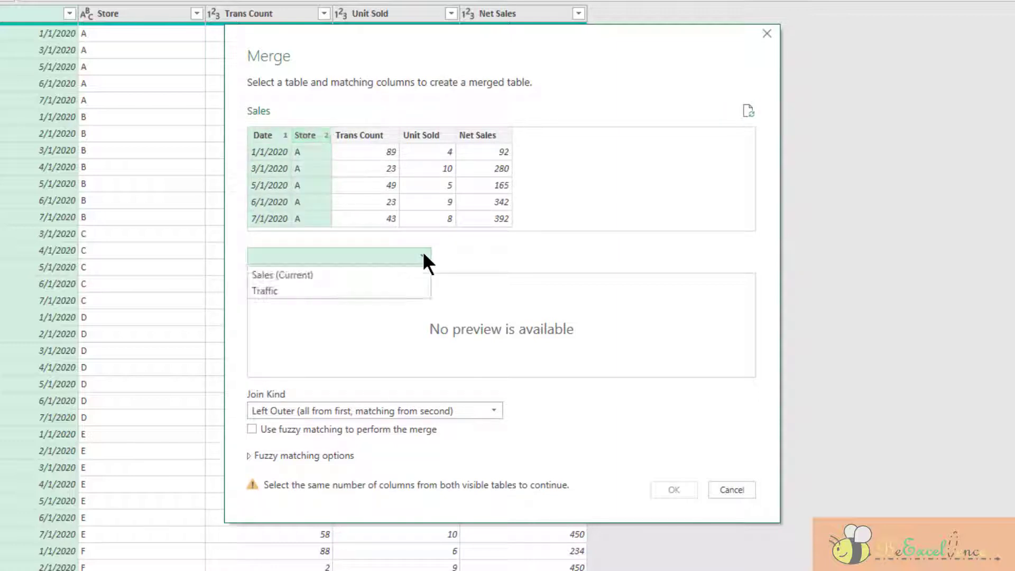
left_click(282, 290)
left_click(262, 283)
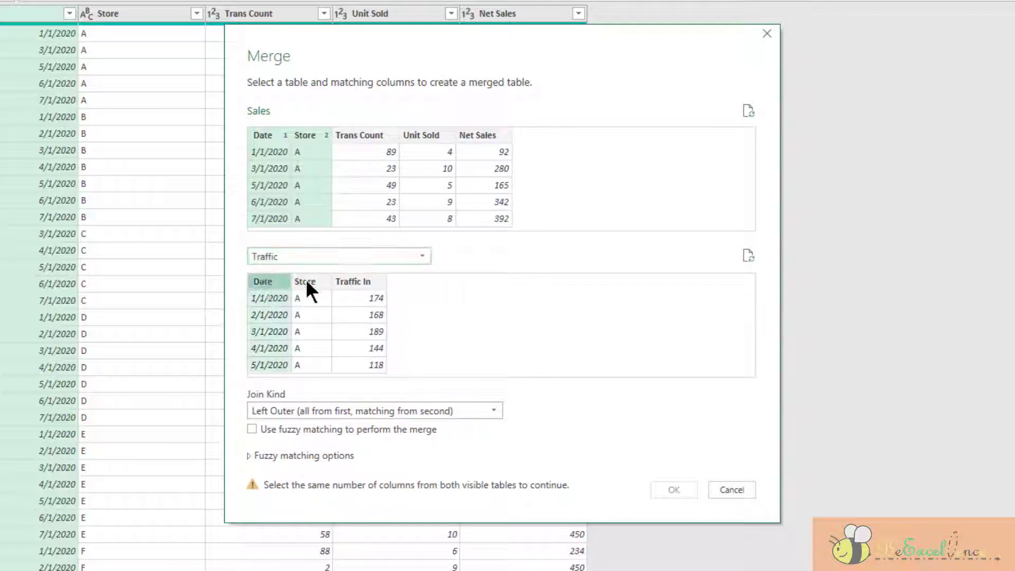
left_click(305, 280, "ctrl")
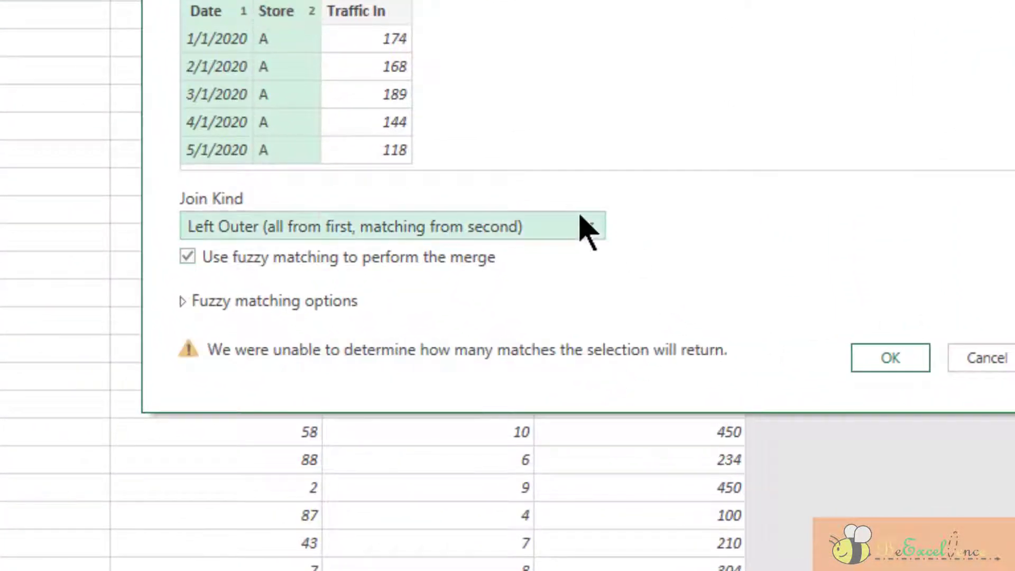
Step: Set the join kind to Full Outer (all rows from both), turn off fuzzy matching and complete the merge
left_click(584, 226)
key("Up")
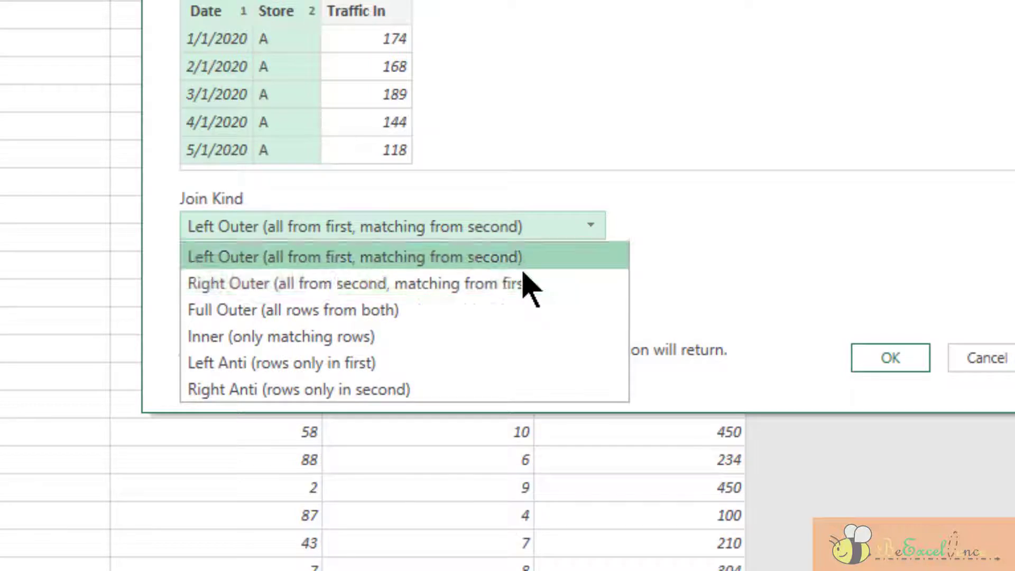
key("Down")
key("Down")
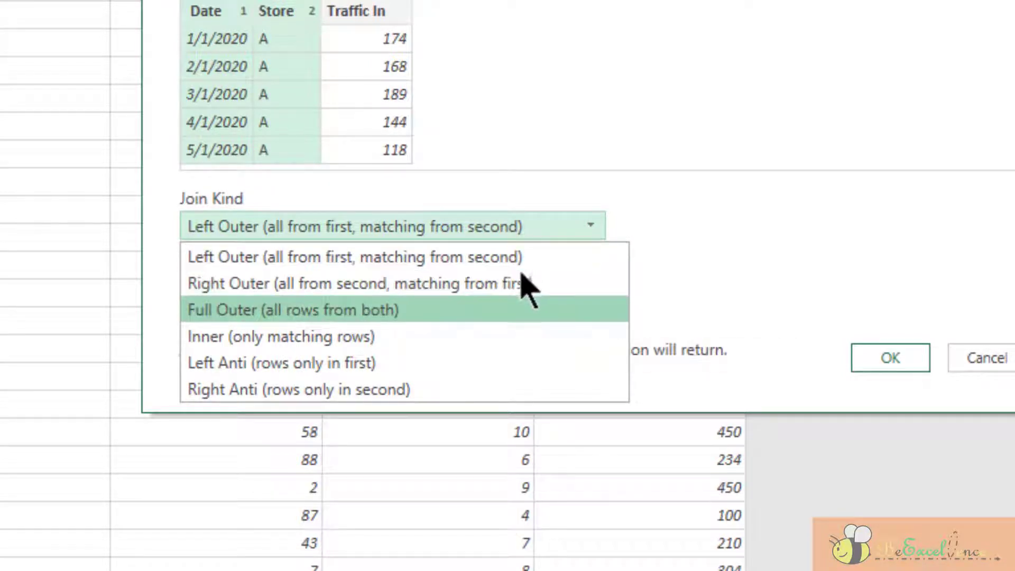
left_click(432, 318)
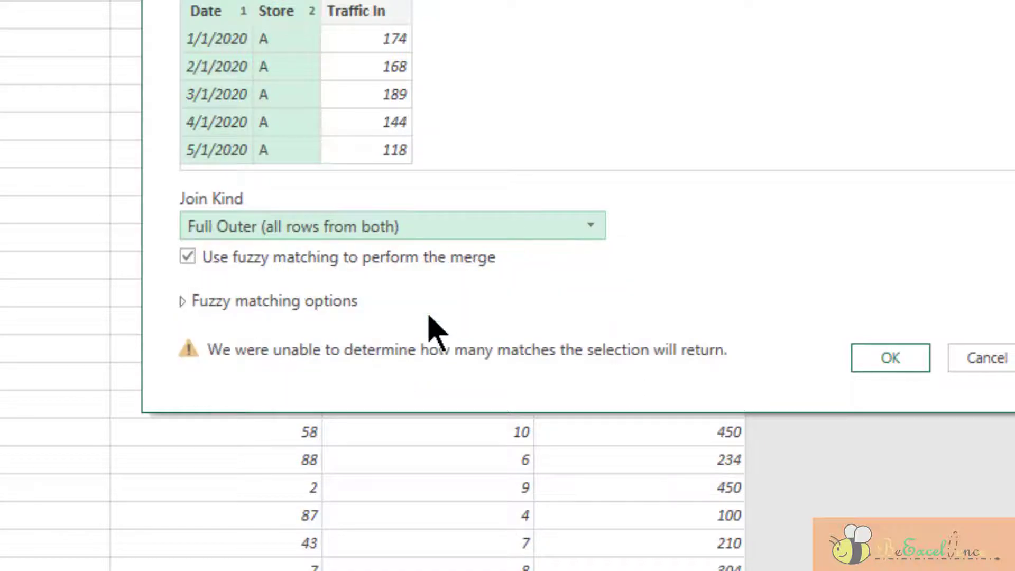
left_click(283, 259)
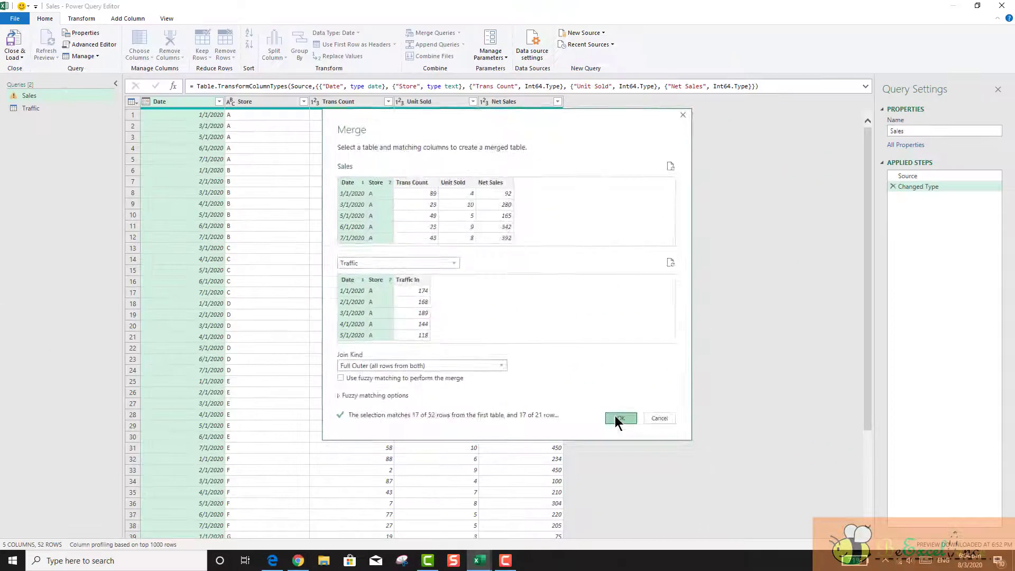
left_click(885, 361)
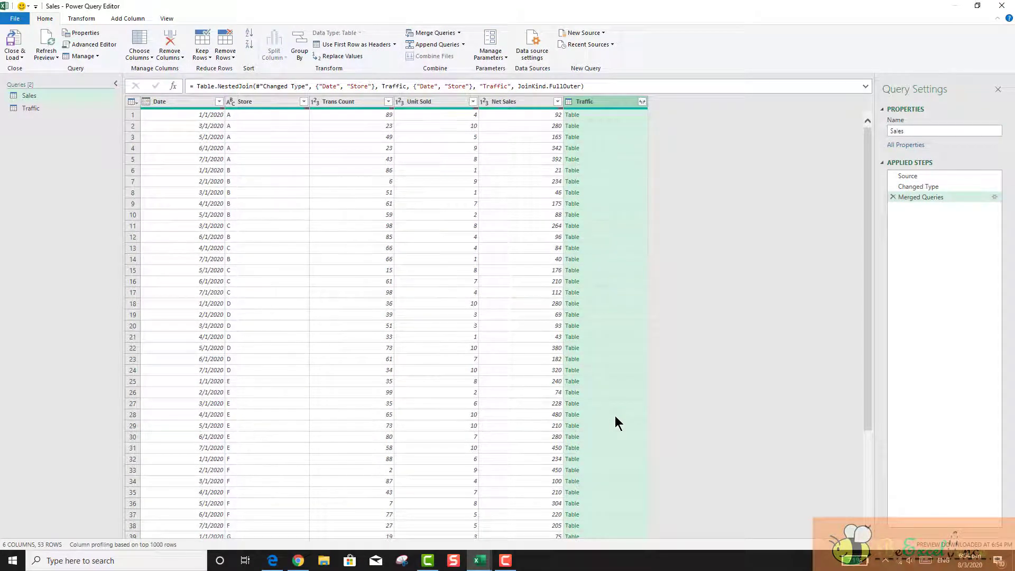
Step: Examine the merged rows and preview the nested Traffic tables, including those of store A on 3/1/2020 and the last row
scroll(614, 416, "down", 5)
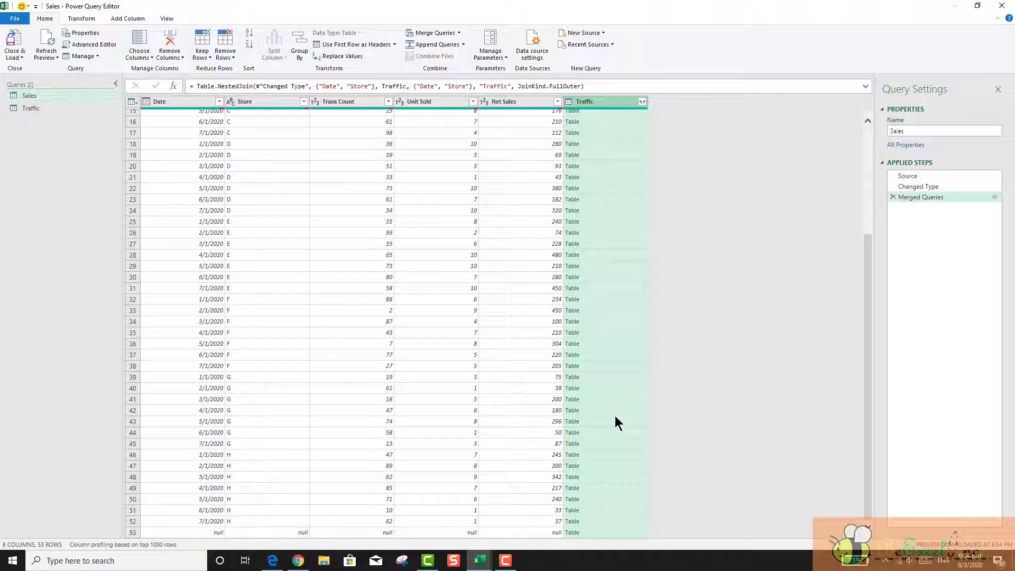
scroll(614, 415, "up", 5)
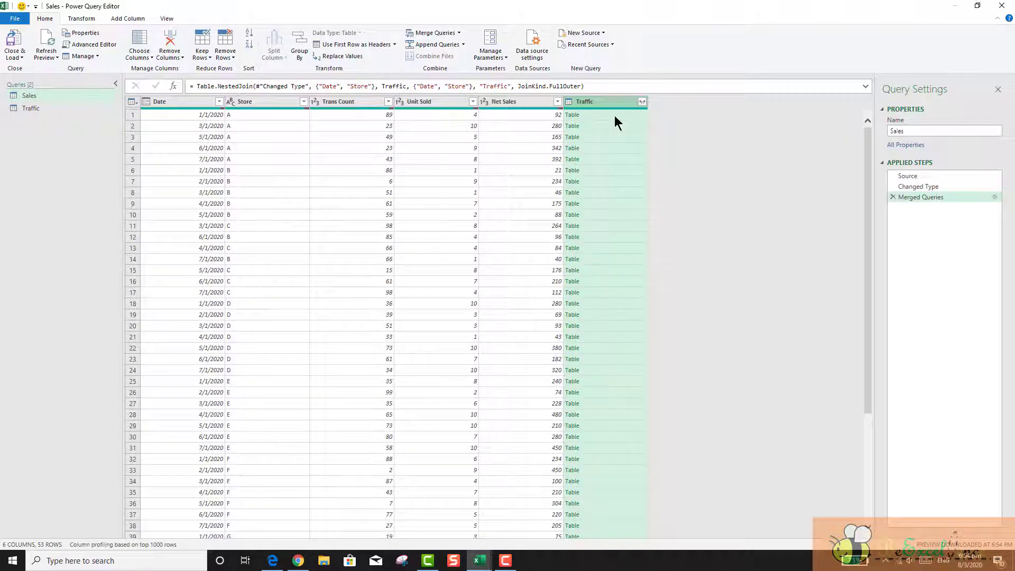
left_click(614, 116)
left_click(613, 125)
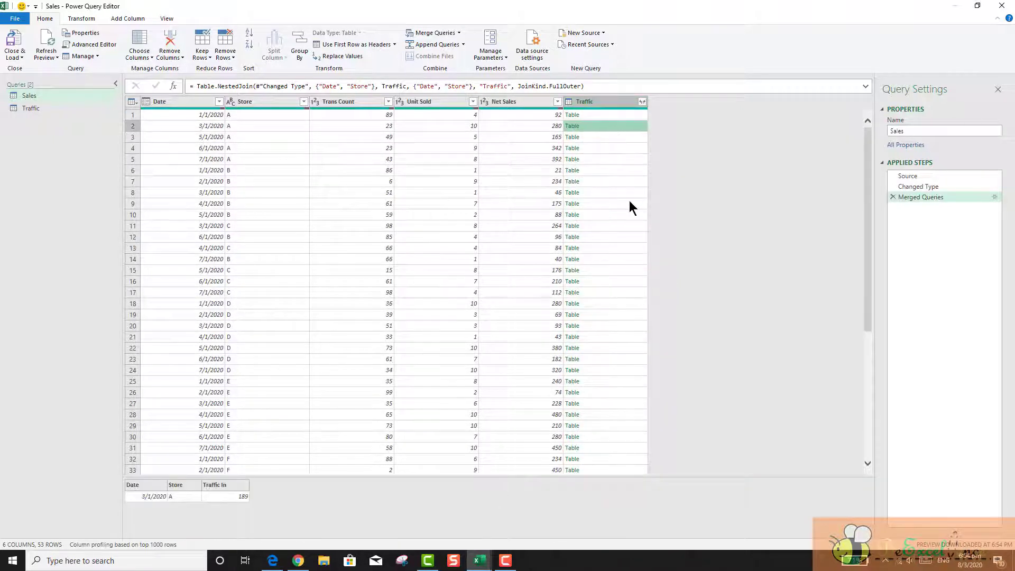
scroll(628, 201, "down", 7)
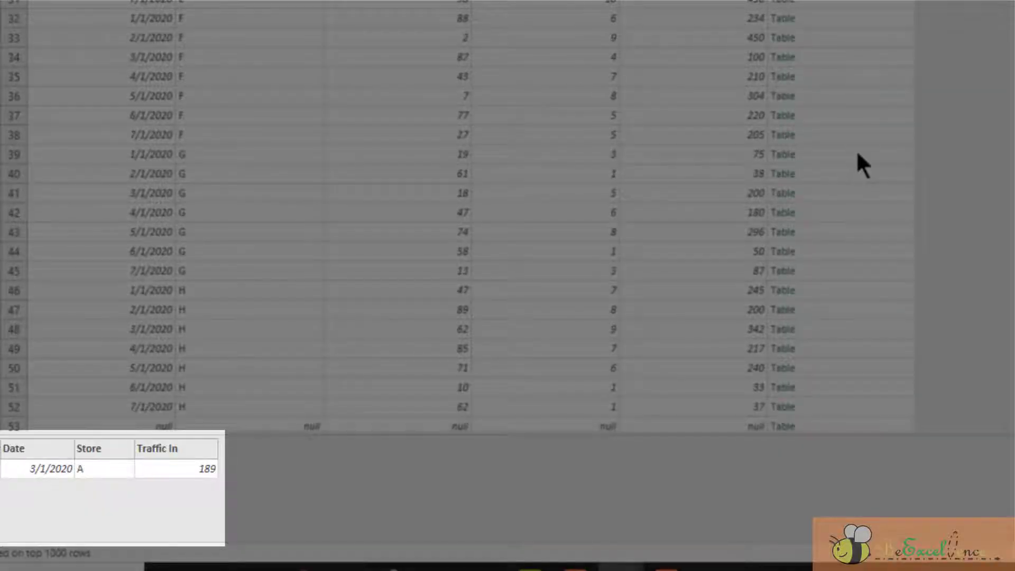
left_click(887, 128)
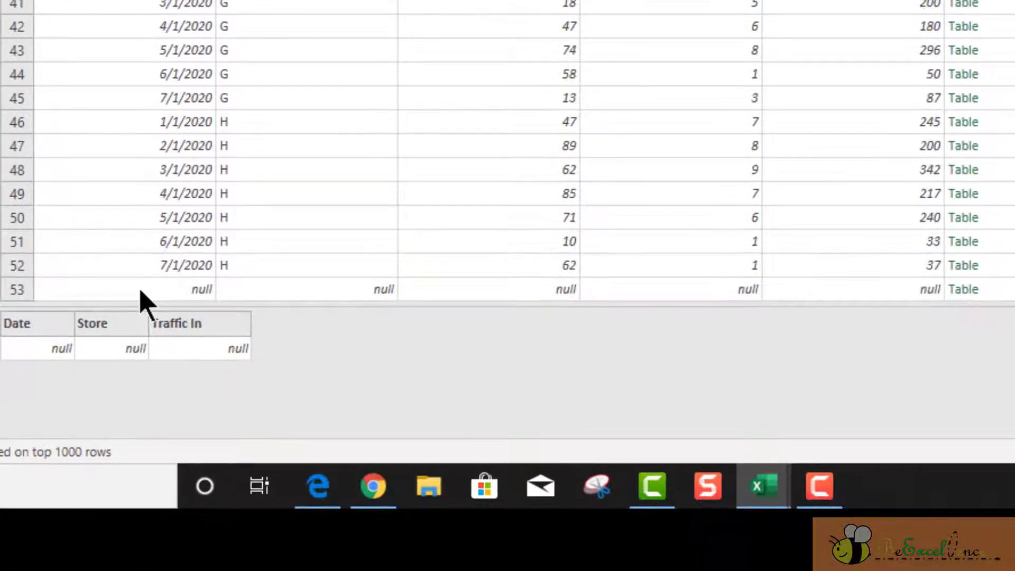
left_click(113, 421)
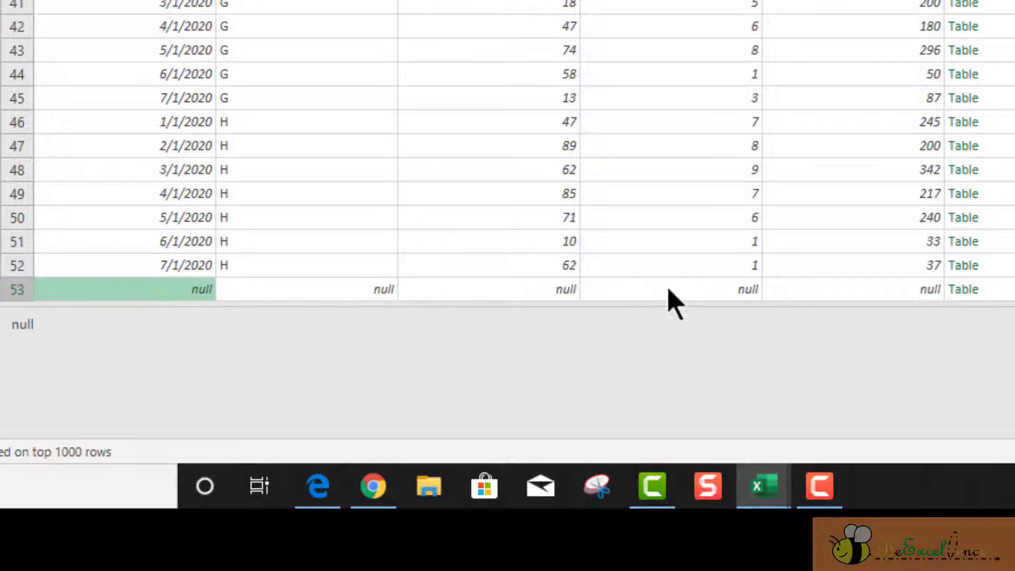
left_click(975, 291)
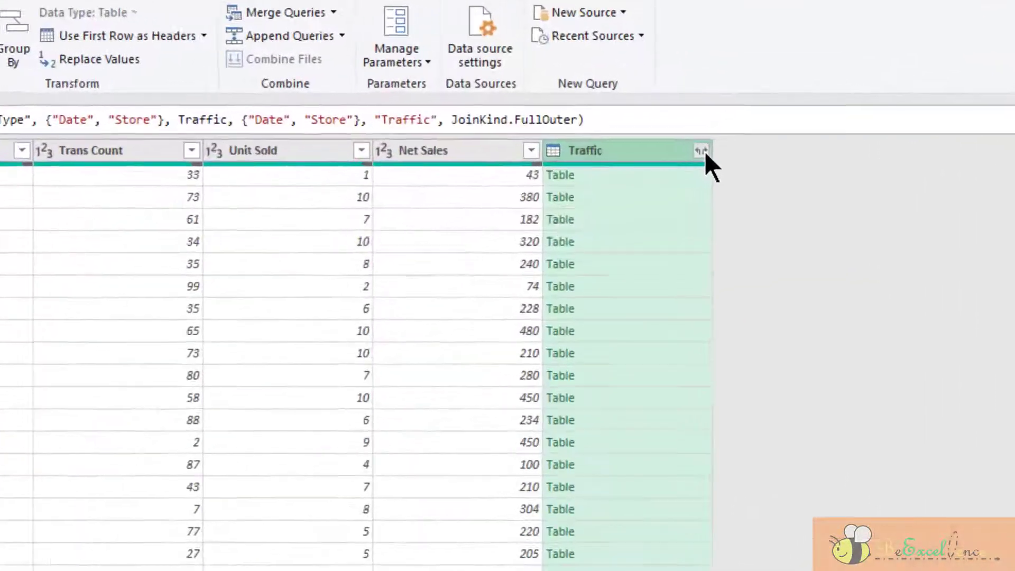
Step: Expand the merged Traffic column to only Traffic In, without the original column name as prefix, and review the rows
left_click(651, 108)
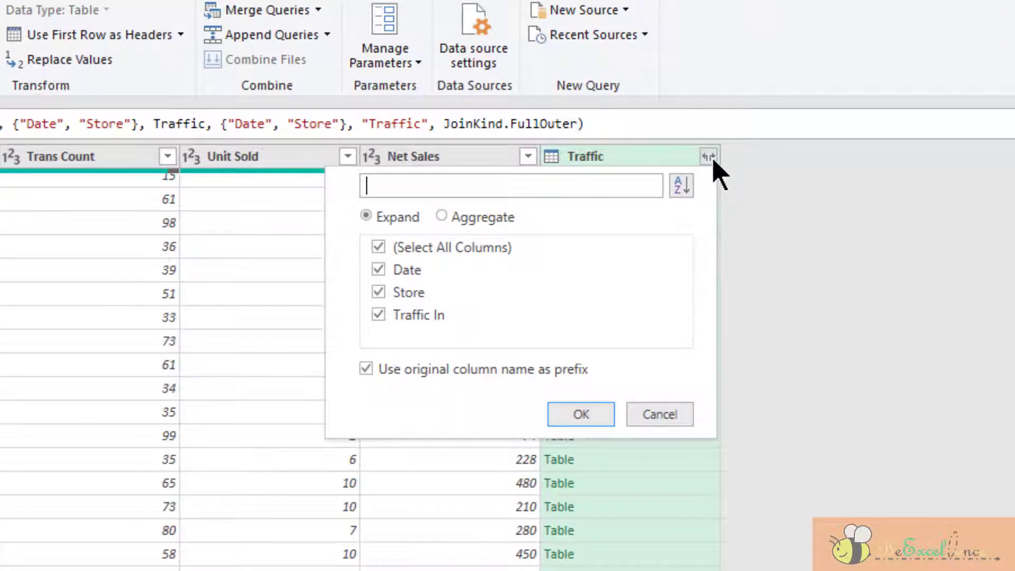
left_click(385, 370)
left_click(413, 271)
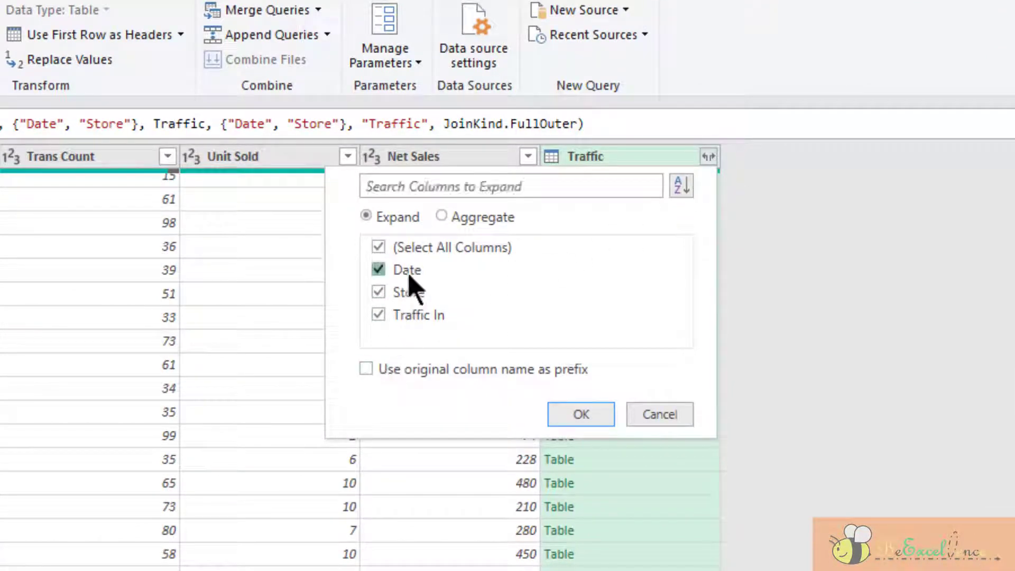
left_click(410, 295)
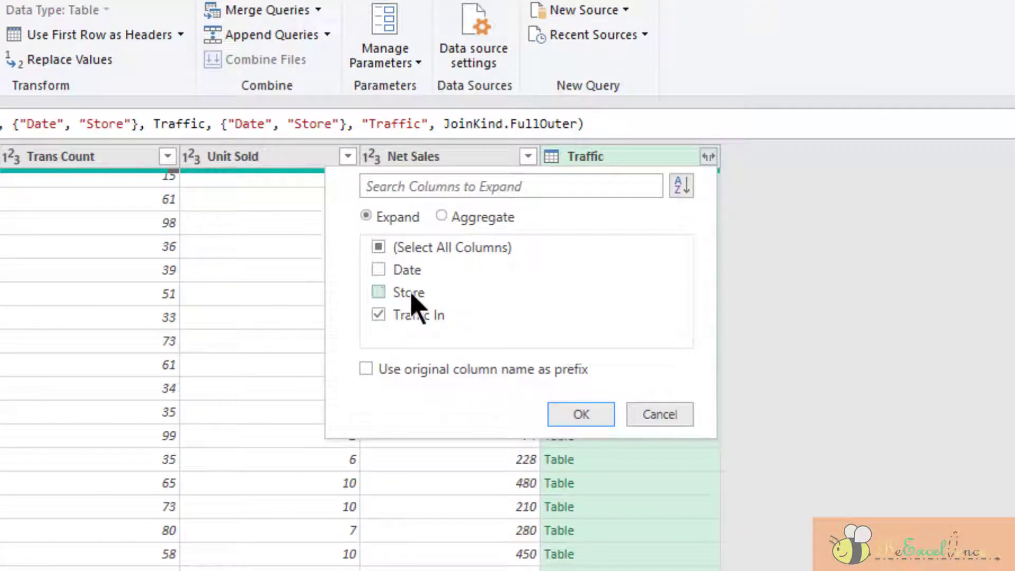
left_click(581, 413)
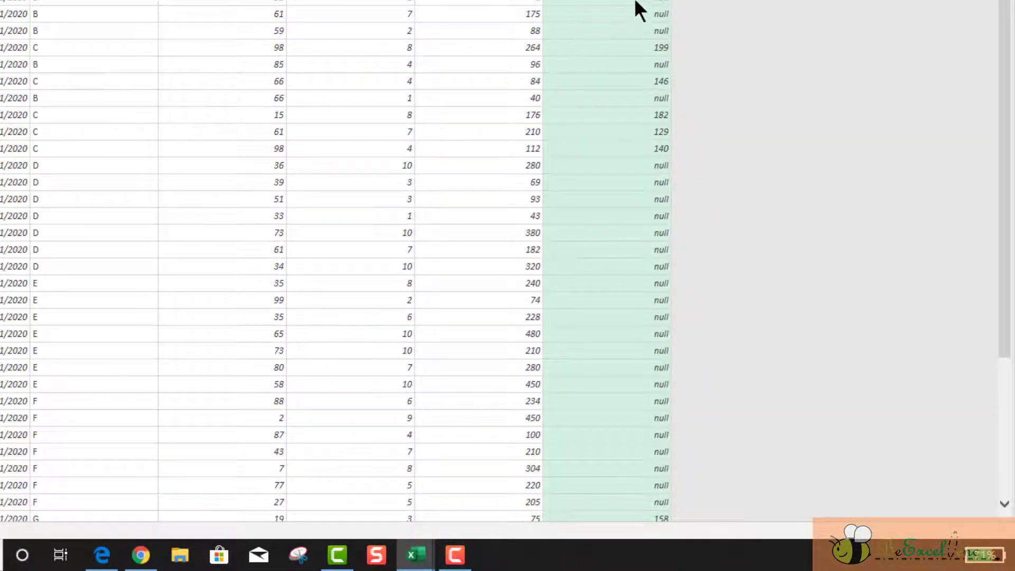
scroll(665, 1, "down", 3)
scroll(665, 2, "down", 1)
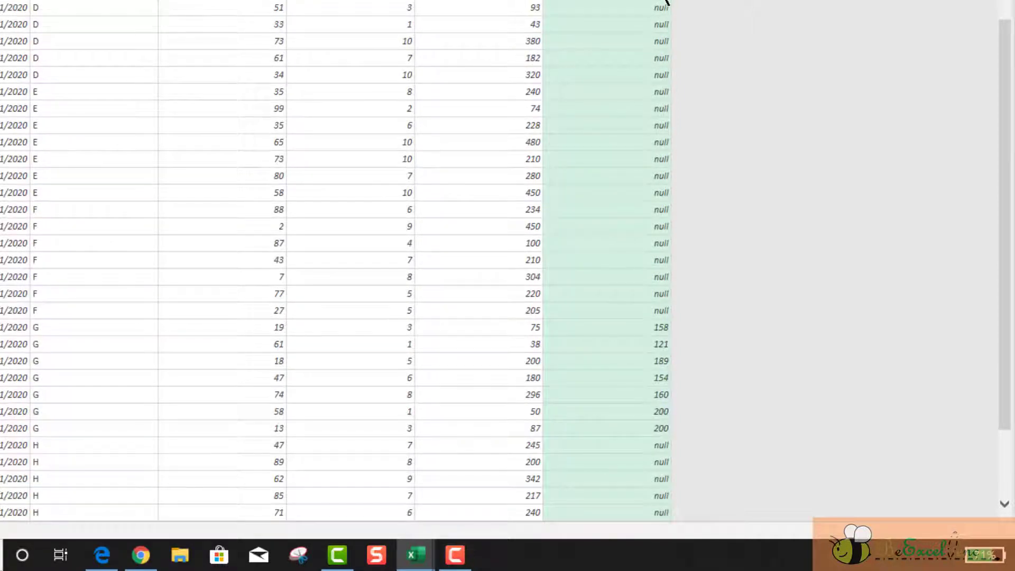
Step: Delete the Expanded Traffic step and expand Traffic again with Date, Store and Traffic In, without the original column name as prefix
scroll(664, 2, "down", 2)
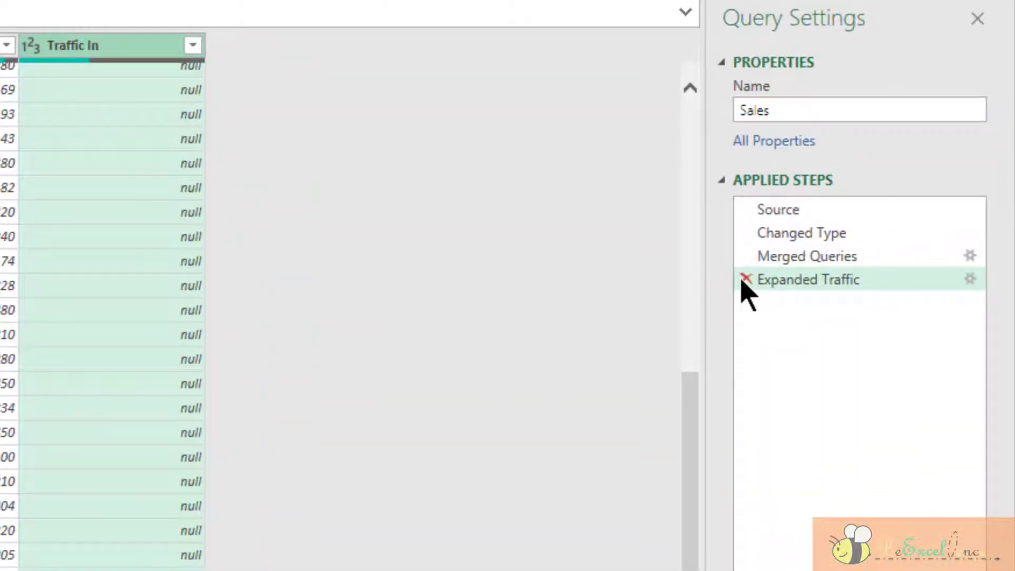
left_click(745, 279)
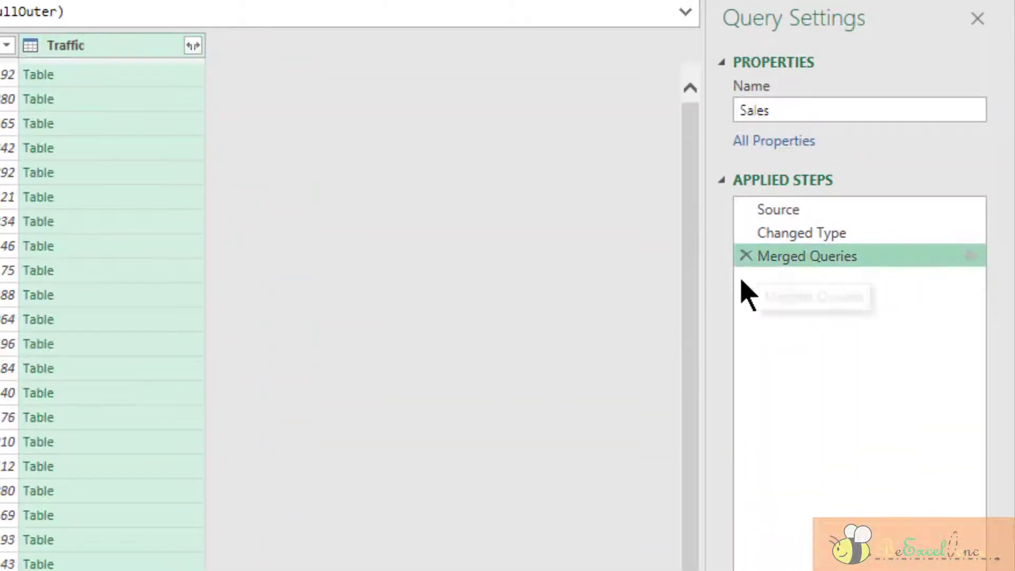
left_click(193, 45)
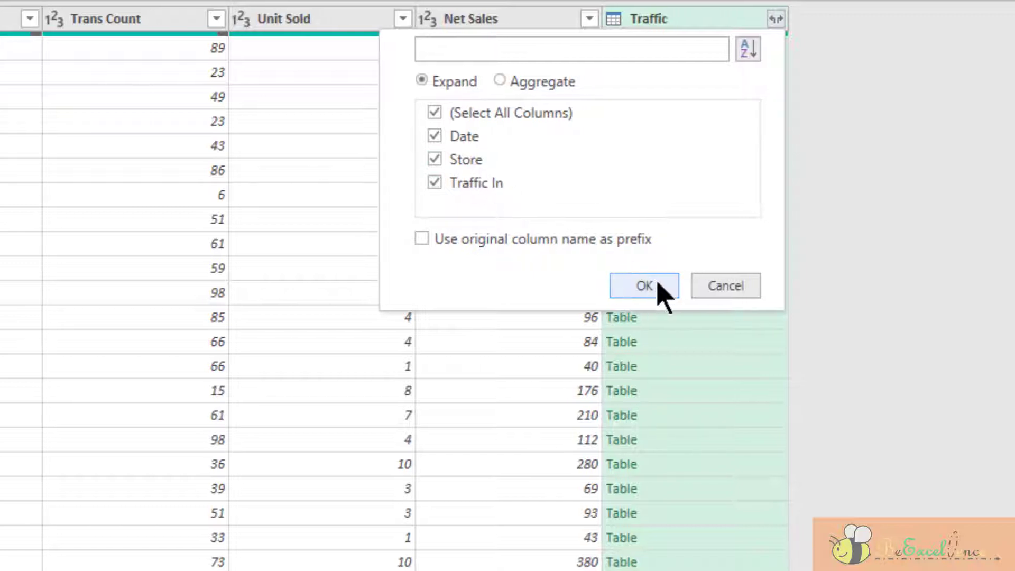
left_click(510, 284)
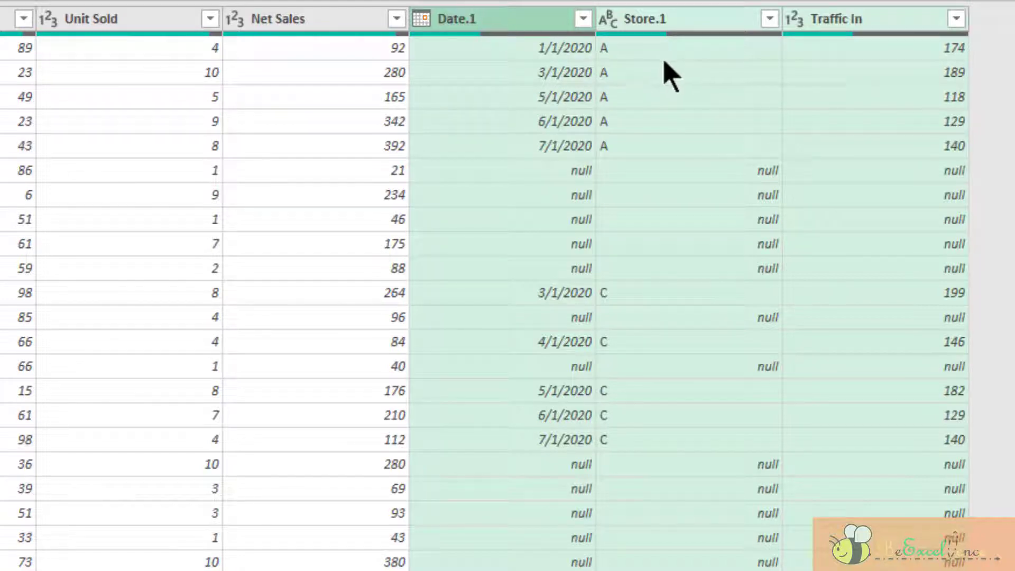
Step: Compare the Date and Store columns with the expanded Date.1 and Store.1 columns down to the last rows
scroll(664, 63, "down", 10)
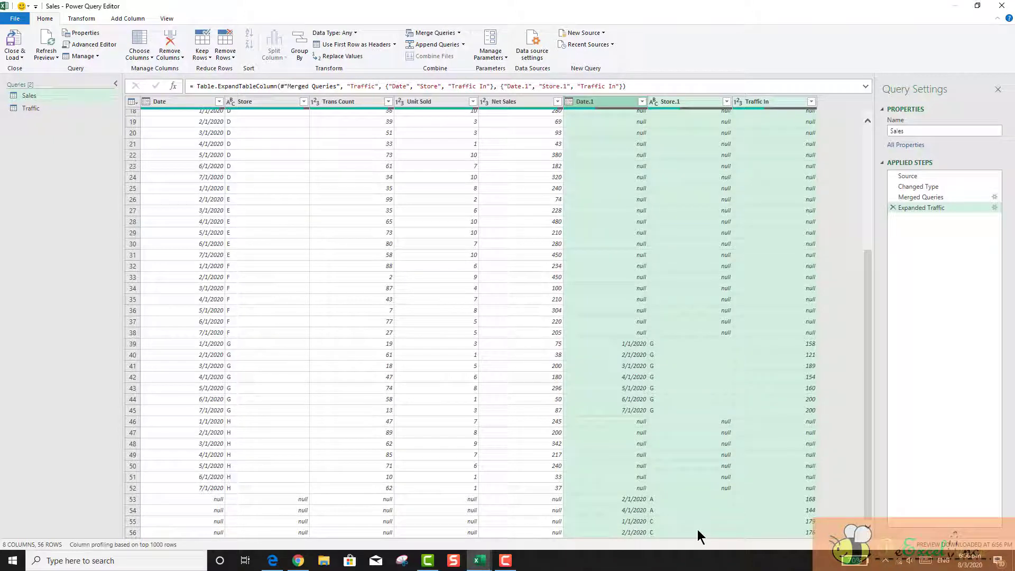
left_click(176, 102)
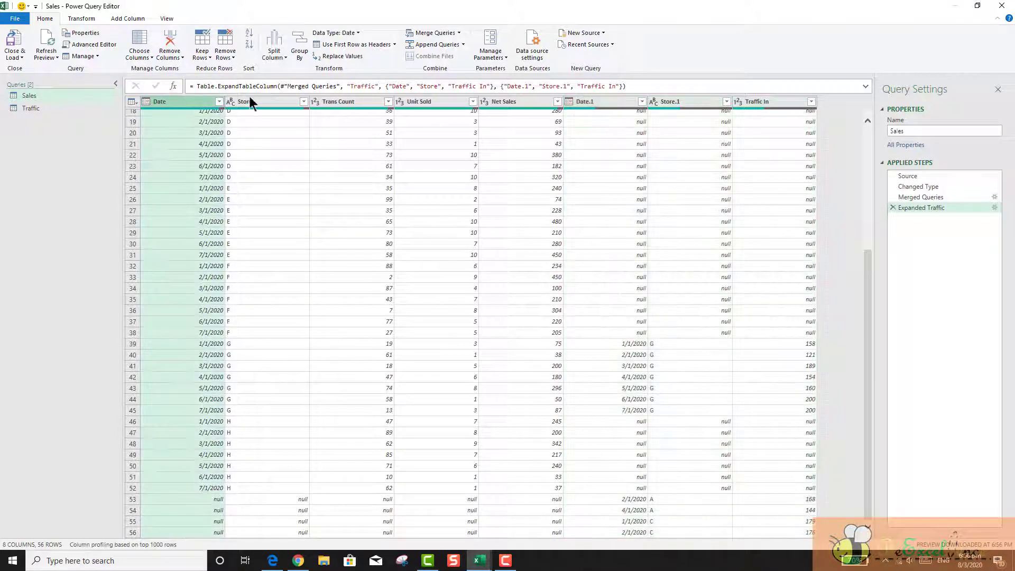
left_click(594, 102)
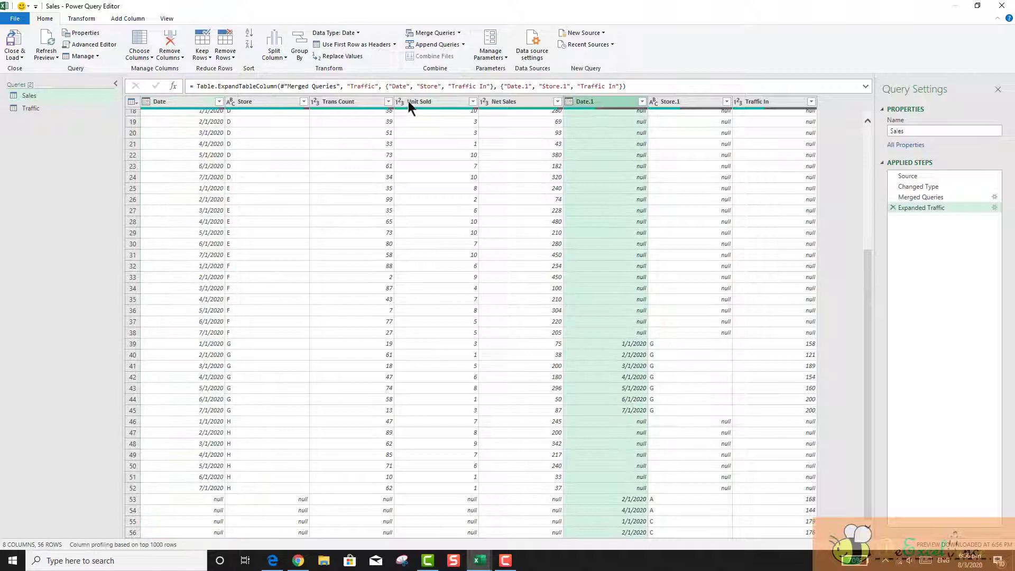
left_click(265, 102)
left_click(677, 100)
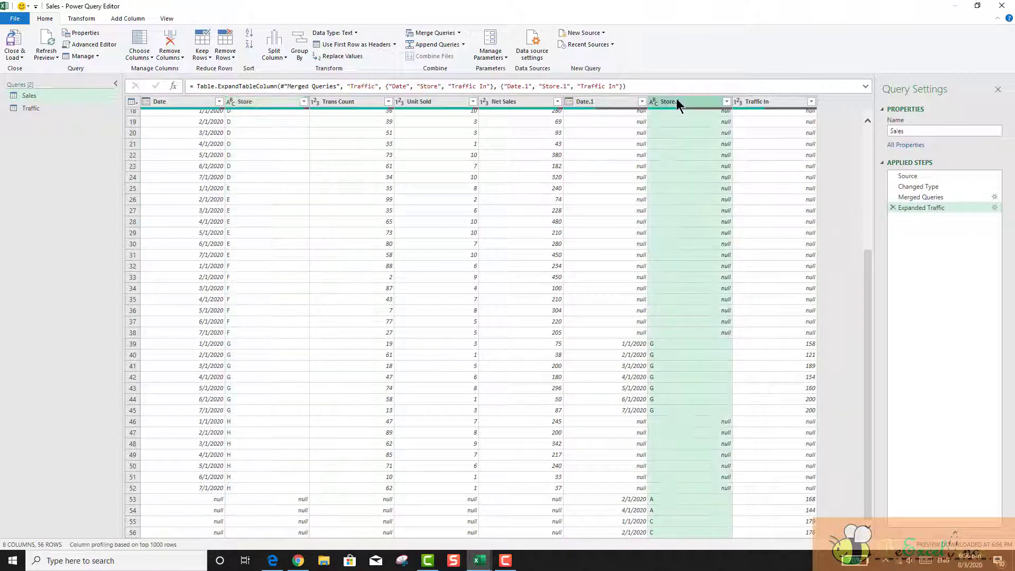
scroll(681, 138, "up", 6)
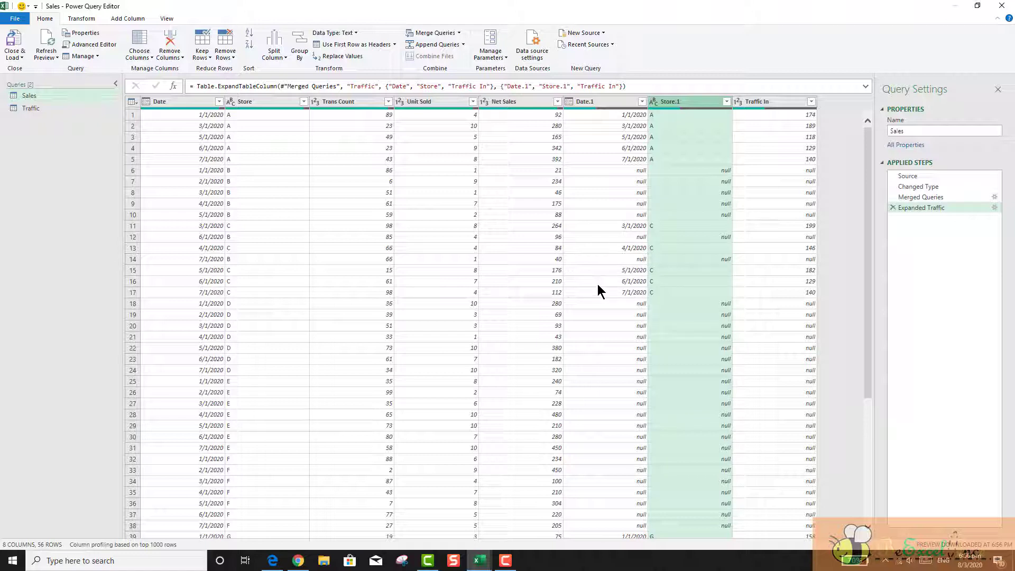
Step: Delete the Expanded Traffic and Merged Queries steps from the Sales query
left_click(893, 205)
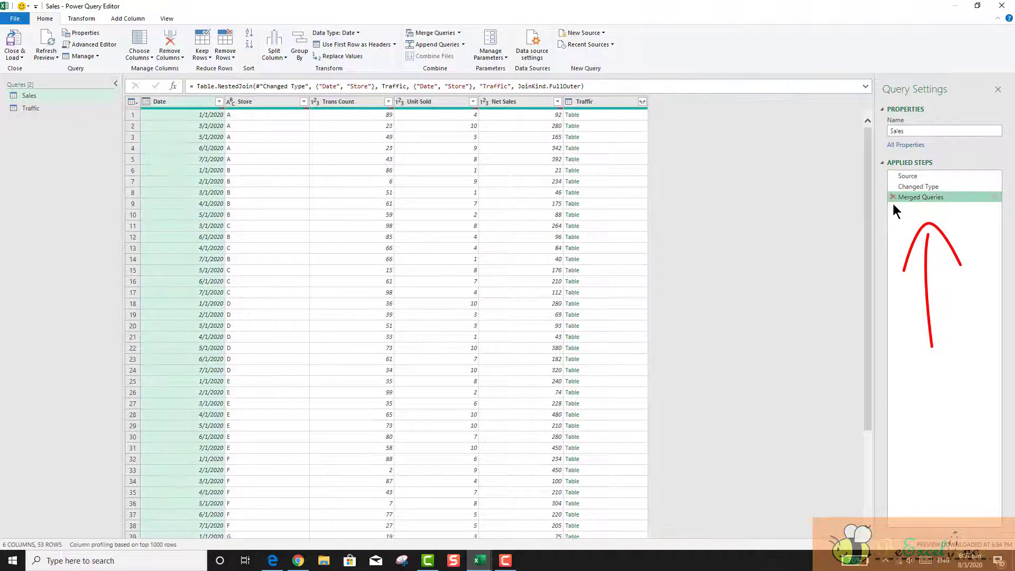
left_click(892, 195)
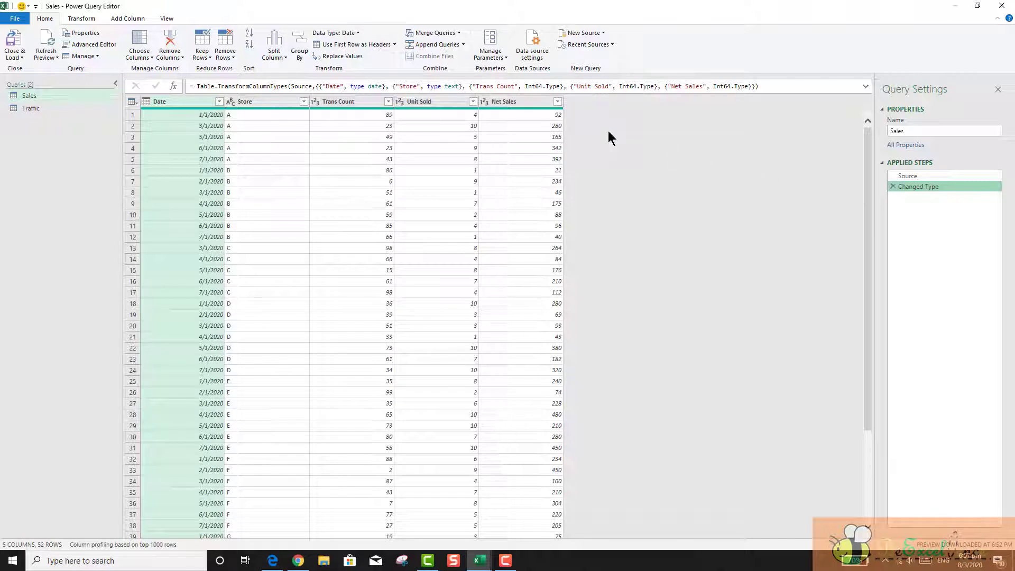
left_click(37, 94)
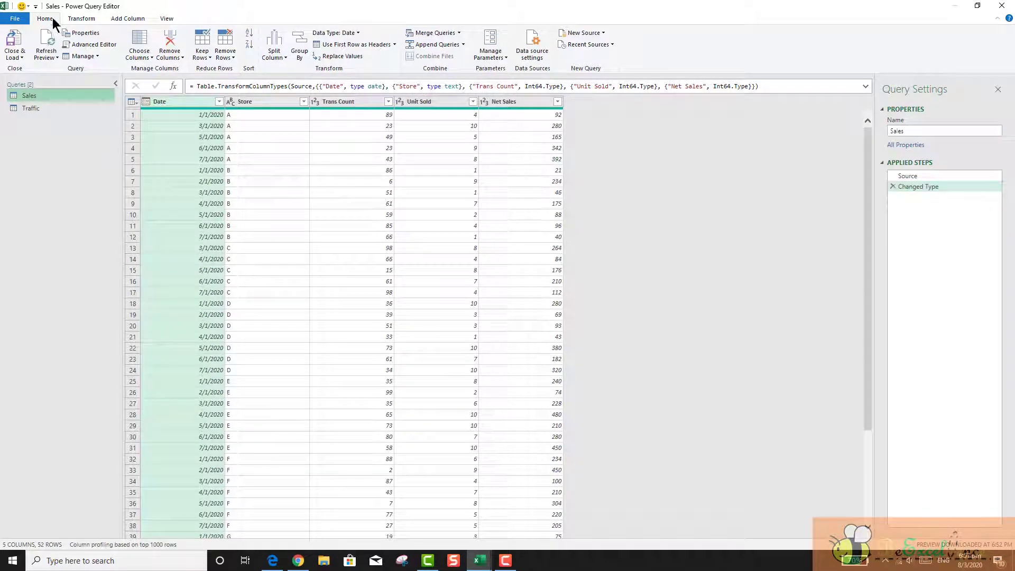
Step: Merge the Sales query with the Traffic query on Date and Store, in that order, using a Left Outer join
left_click(432, 34)
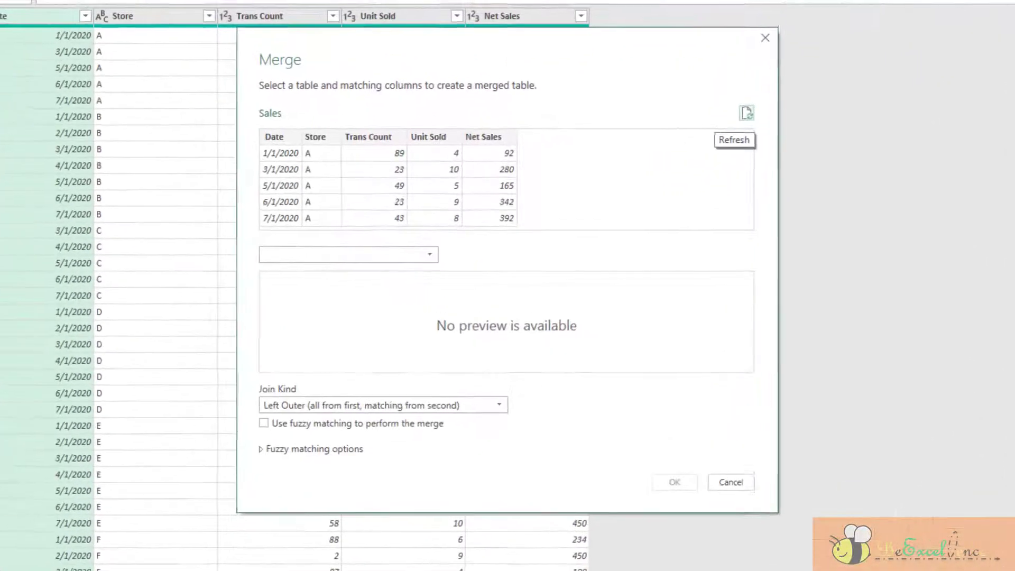
left_click(274, 137)
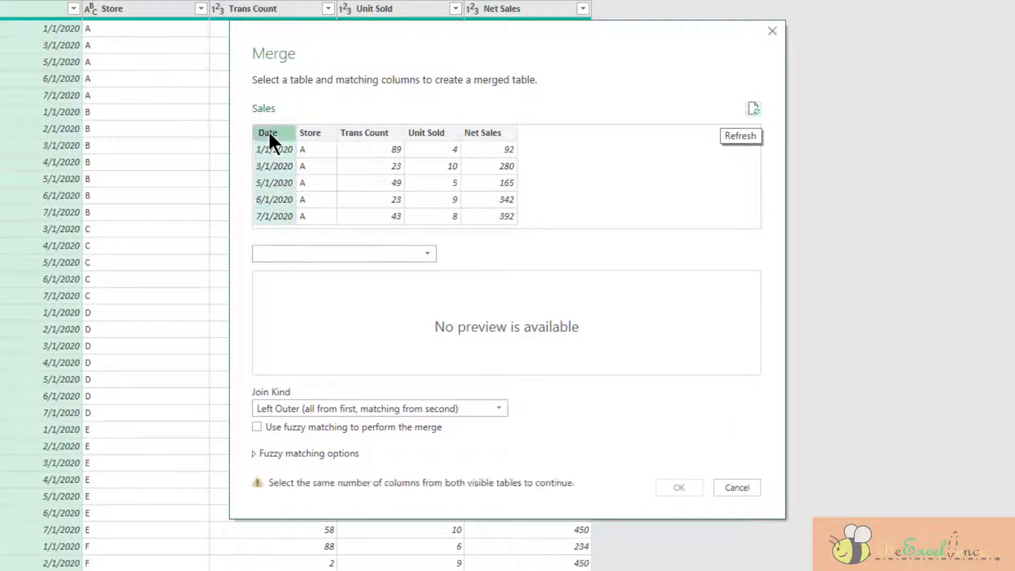
left_click(312, 133, "ctrl")
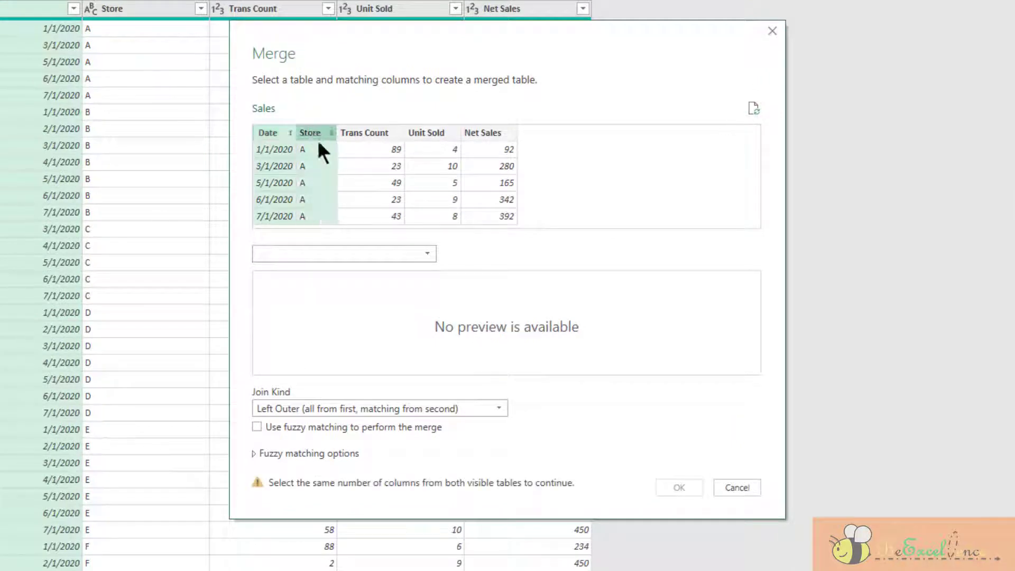
left_click(367, 254)
left_click(344, 286)
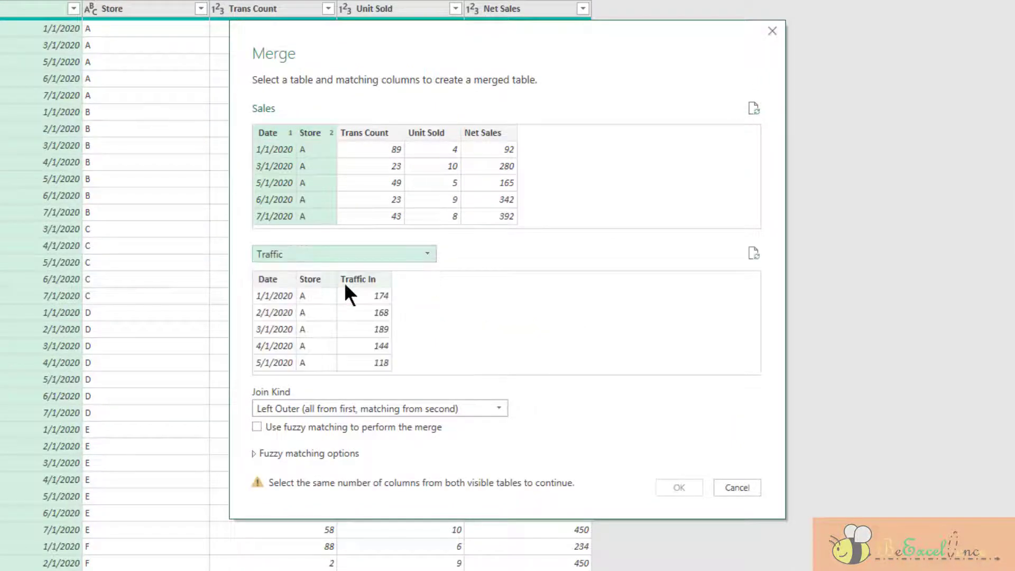
left_click(268, 279)
left_click(311, 277, "ctrl")
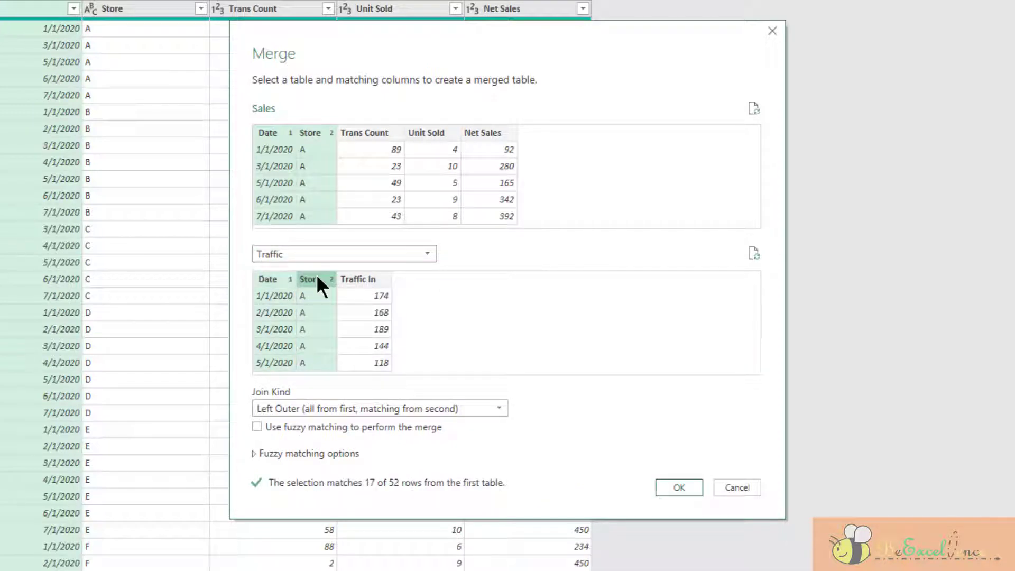
key("Tab")
left_click(682, 485)
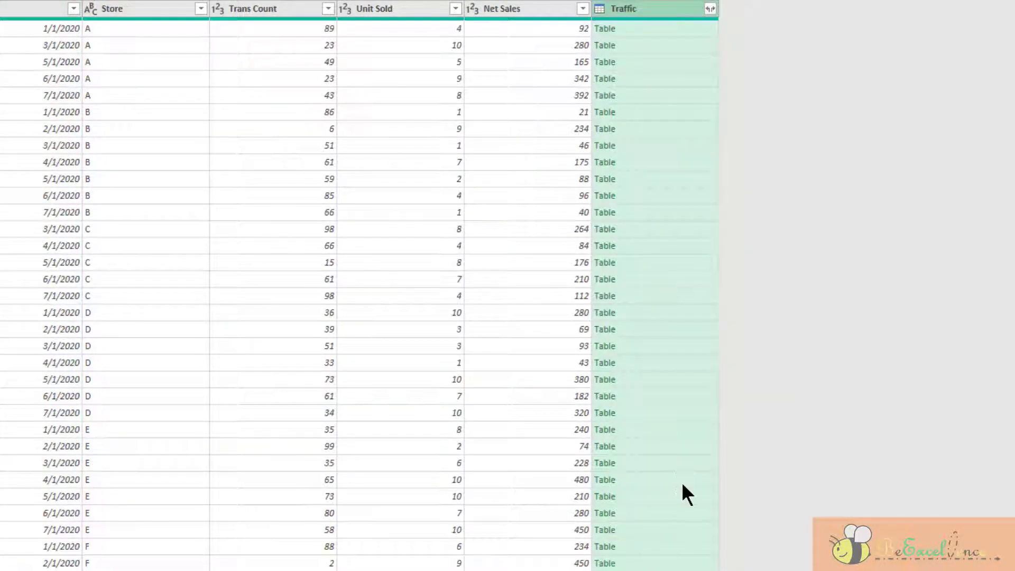
Step: Expand the merged Traffic column to only Traffic In, without Date, Store or a prefix, and review the rows
left_click(709, 9)
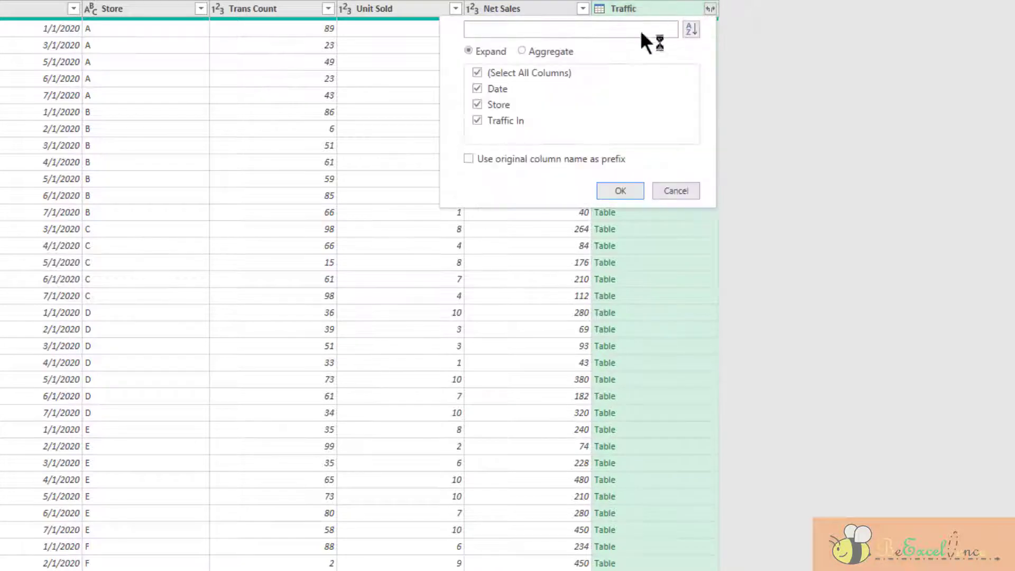
left_click(499, 104)
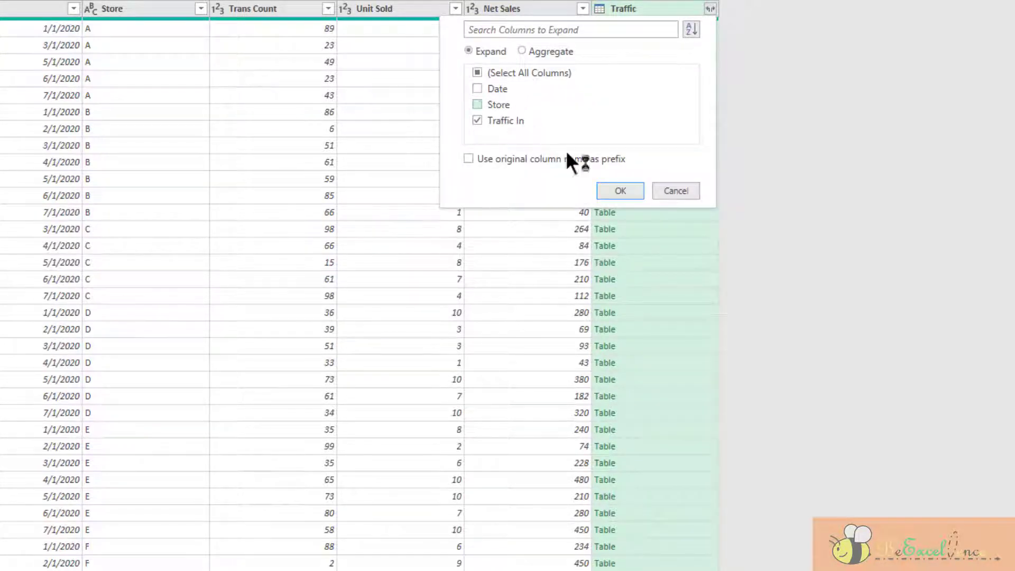
left_click(619, 191)
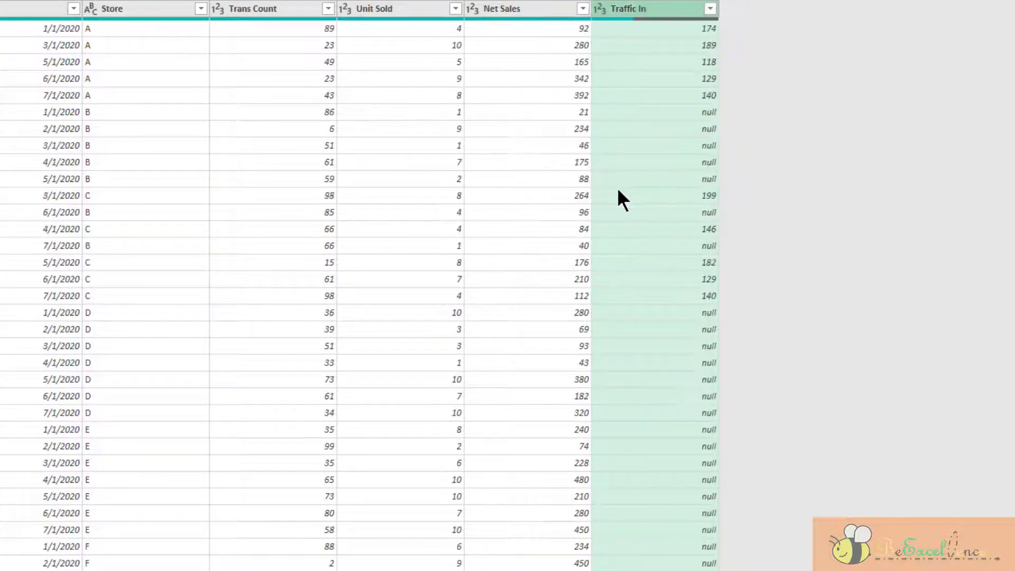
scroll(661, 207, "down", 4)
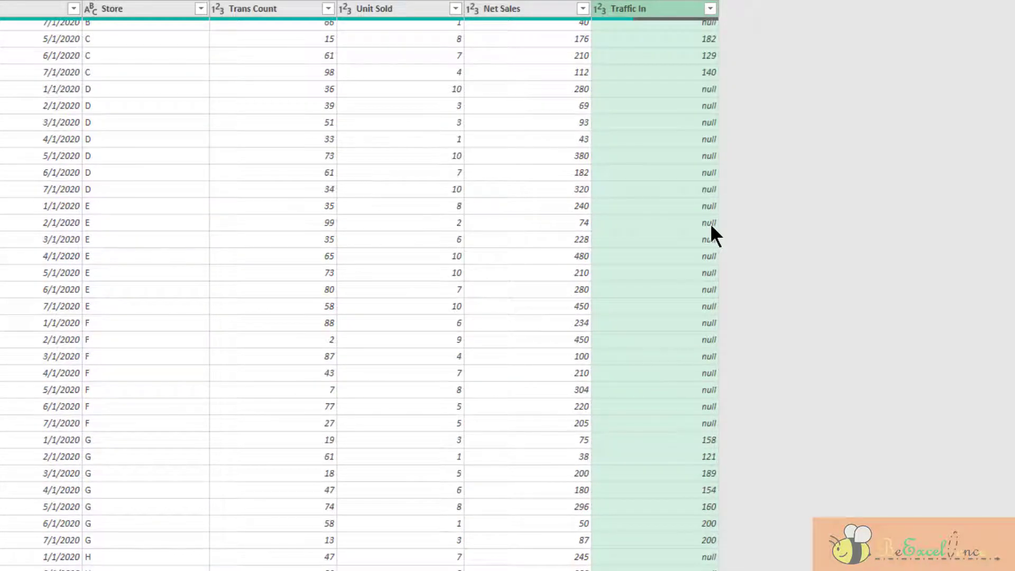
scroll(711, 227, "up", 4)
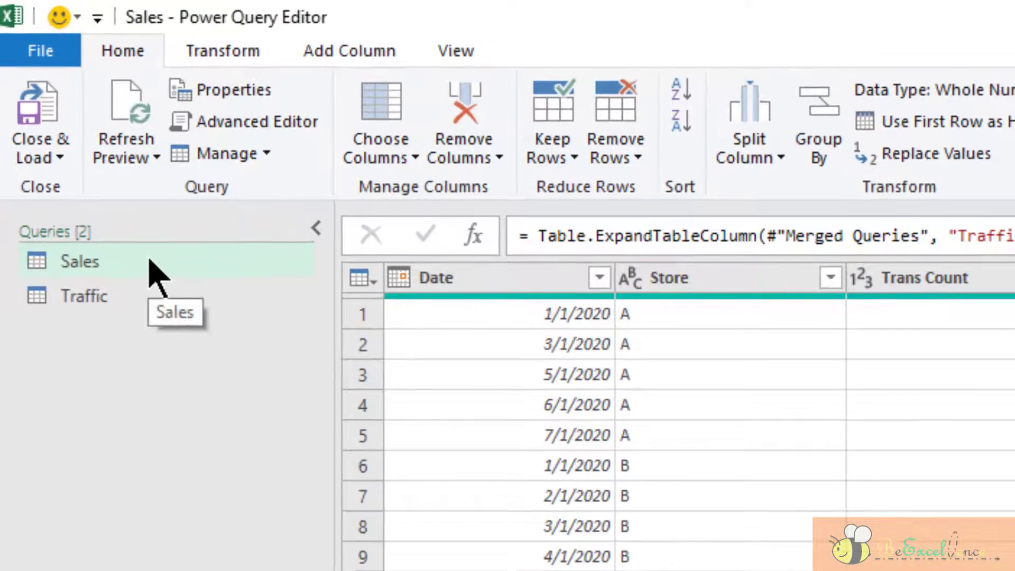
Step: Duplicate the Sales query as TrafficRecordwithNoSales and delete the duplicate's Expanded Traffic and Merged Queries steps
right_click(149, 260)
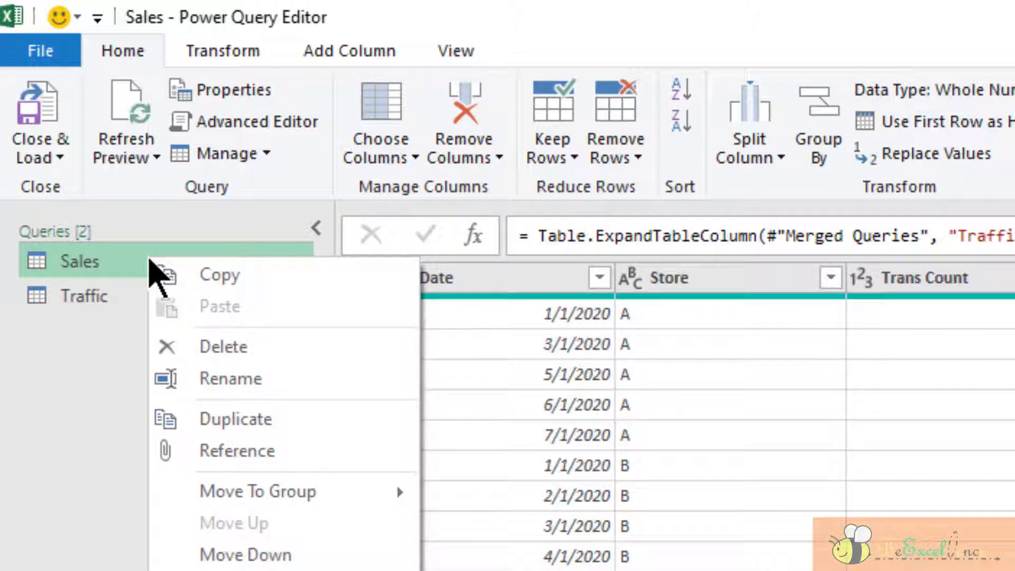
left_click(245, 418)
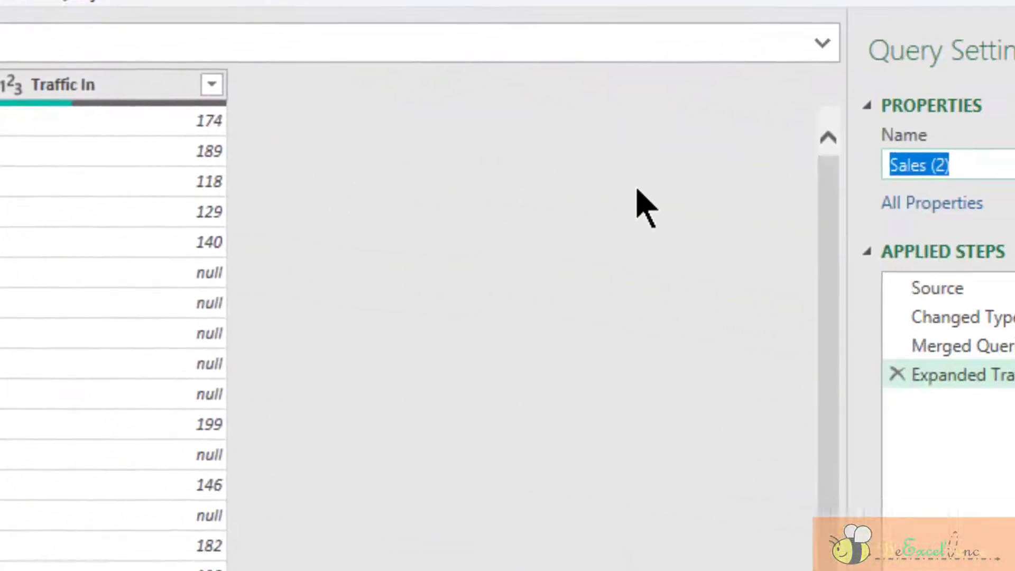
type("Traffic")
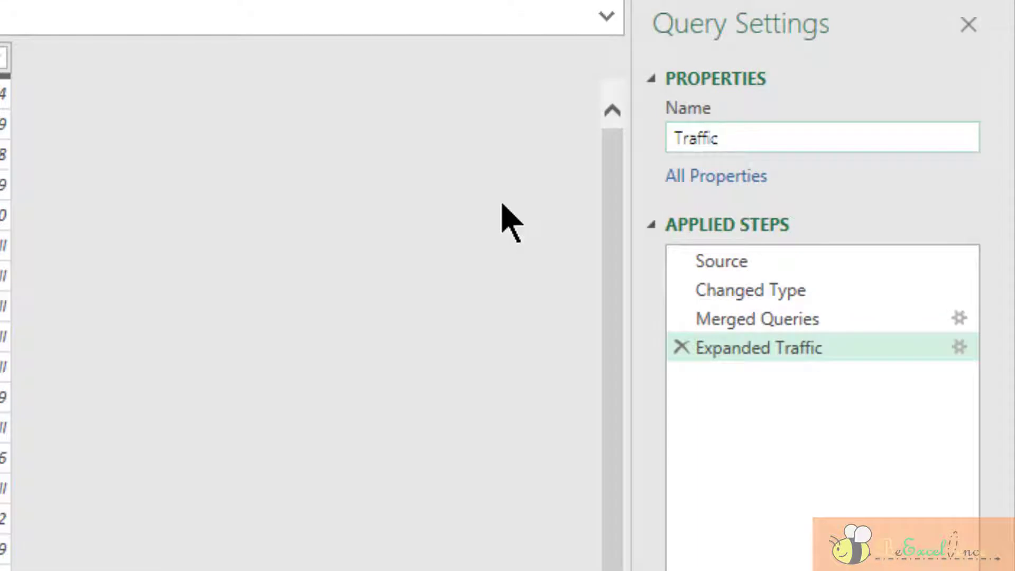
type("Record")
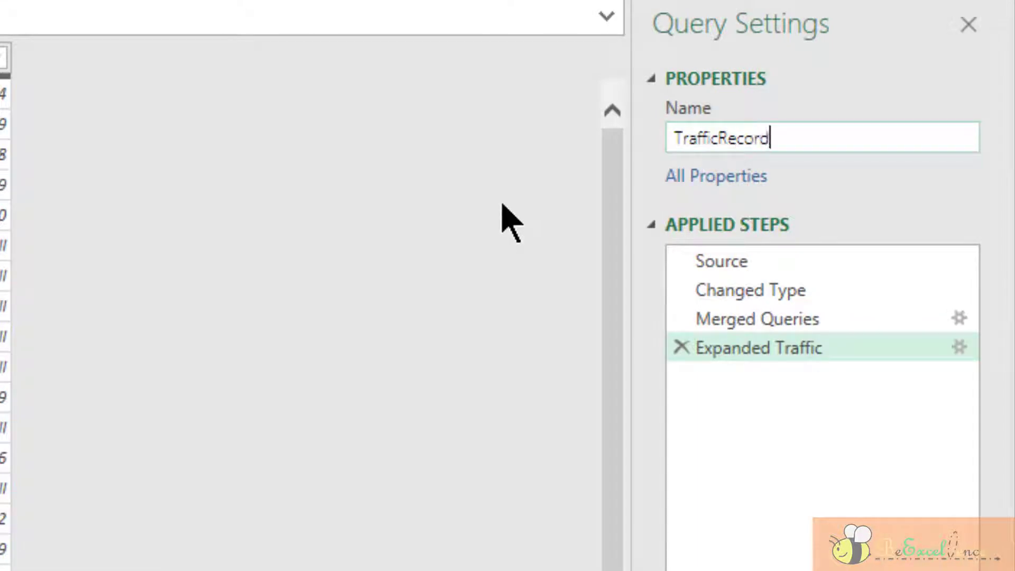
type("withNoSales")
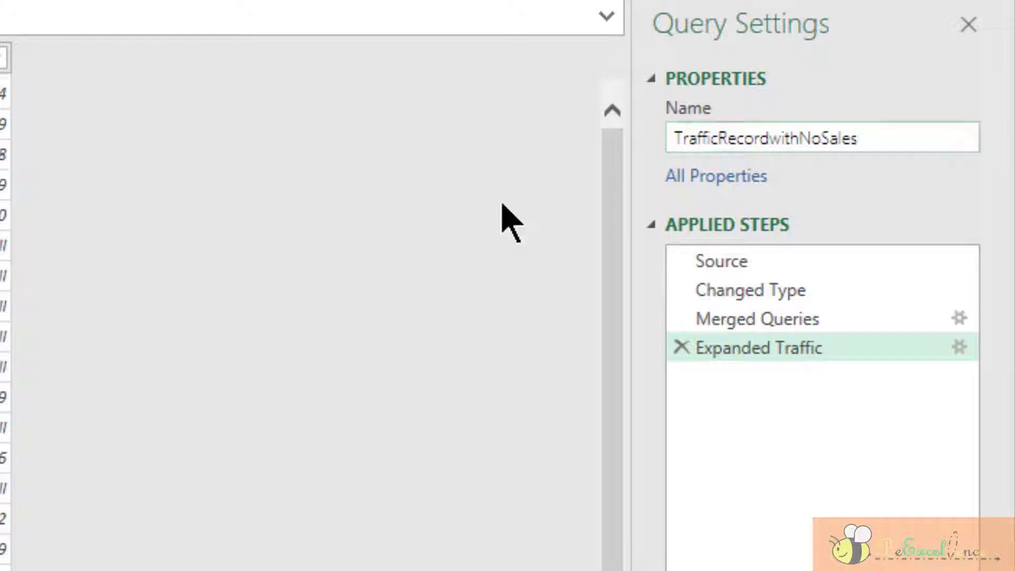
key("Return")
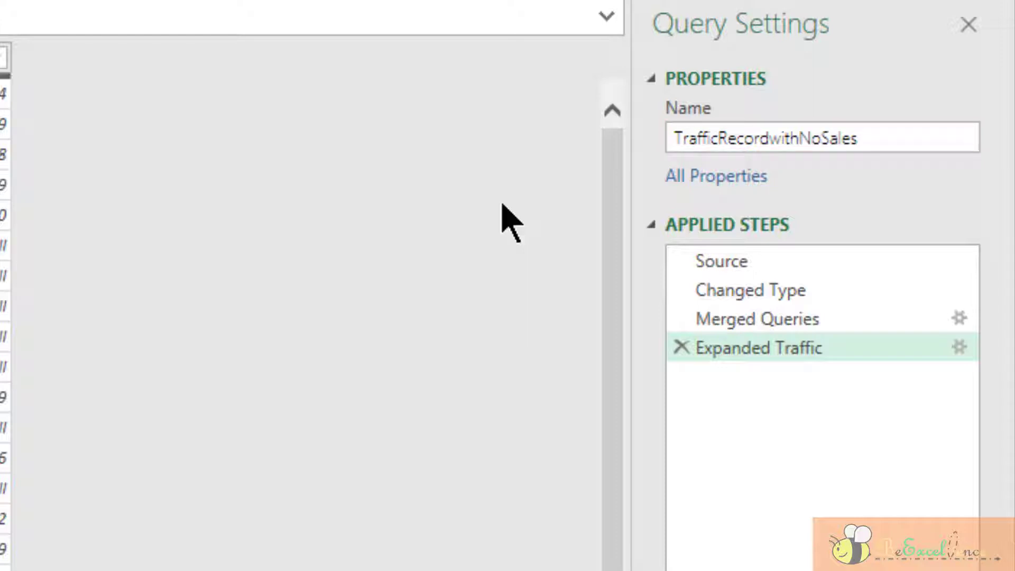
left_click(681, 348)
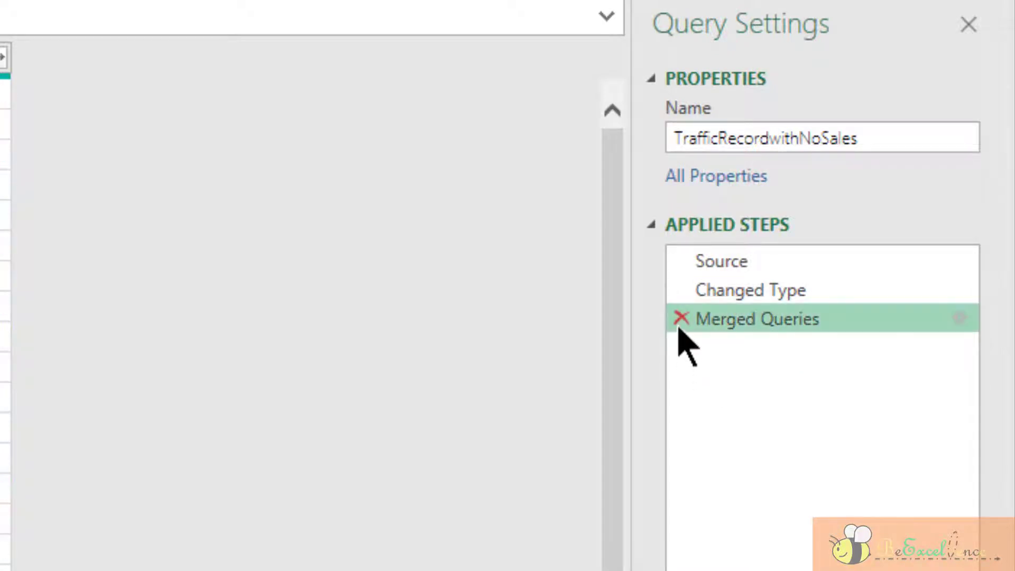
left_click(681, 318)
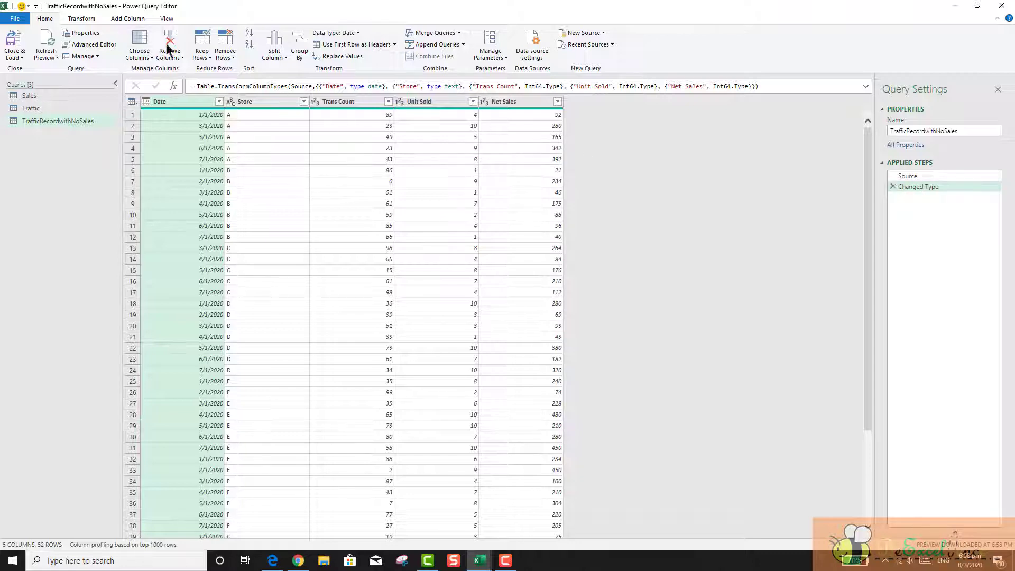
Step: Merge TrafficRecordwithNoSales with the Traffic query on Date and Store, in that order, using a Right Anti join
left_click(438, 33)
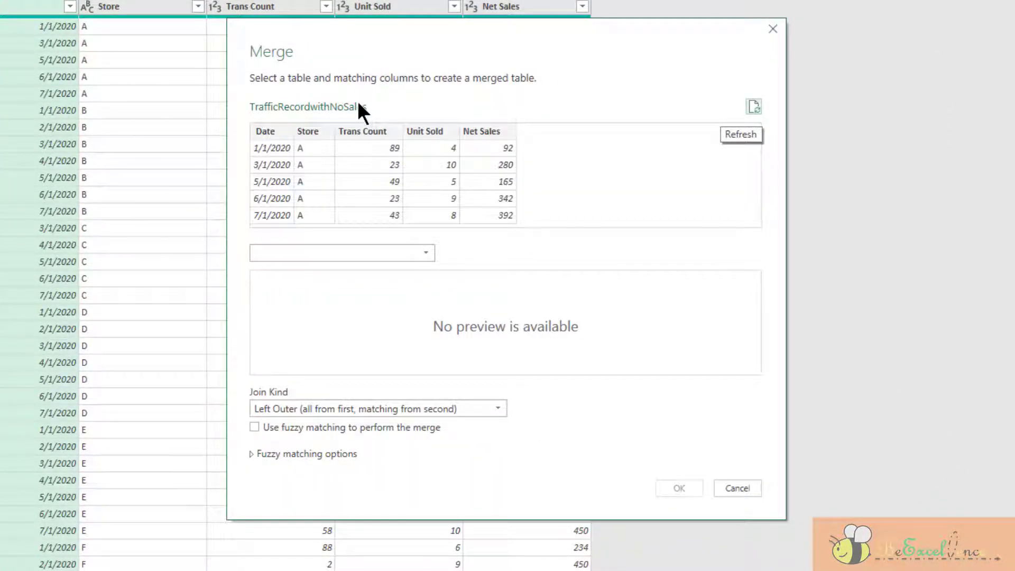
left_click(271, 130)
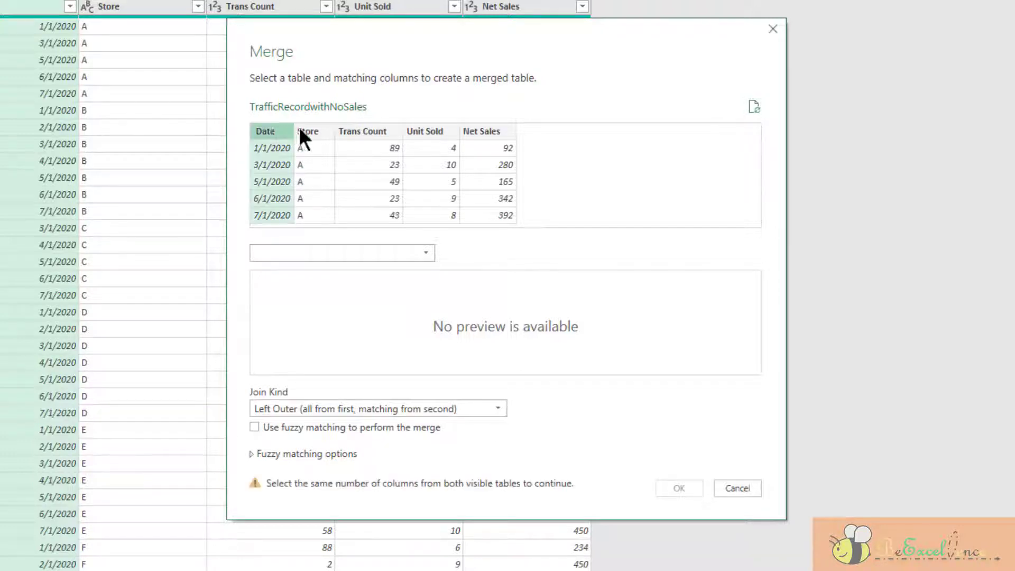
left_click(317, 130, "ctrl")
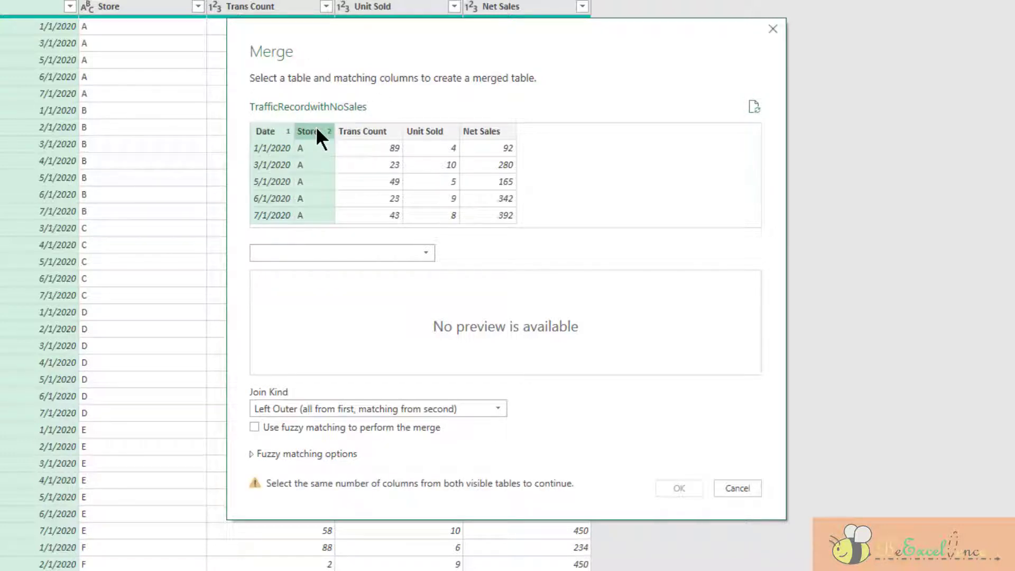
left_click(419, 247)
left_click(411, 289)
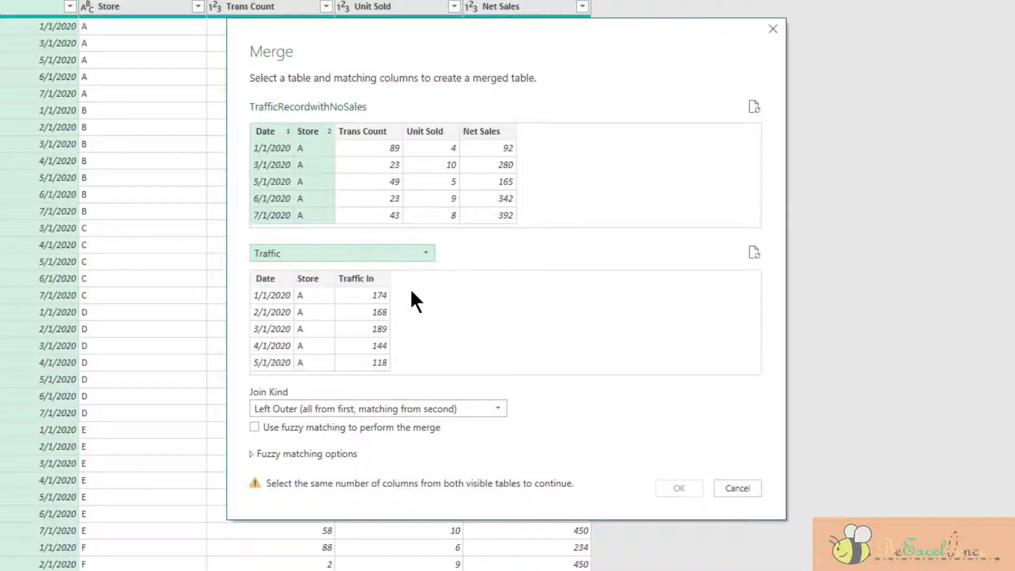
left_click(259, 274)
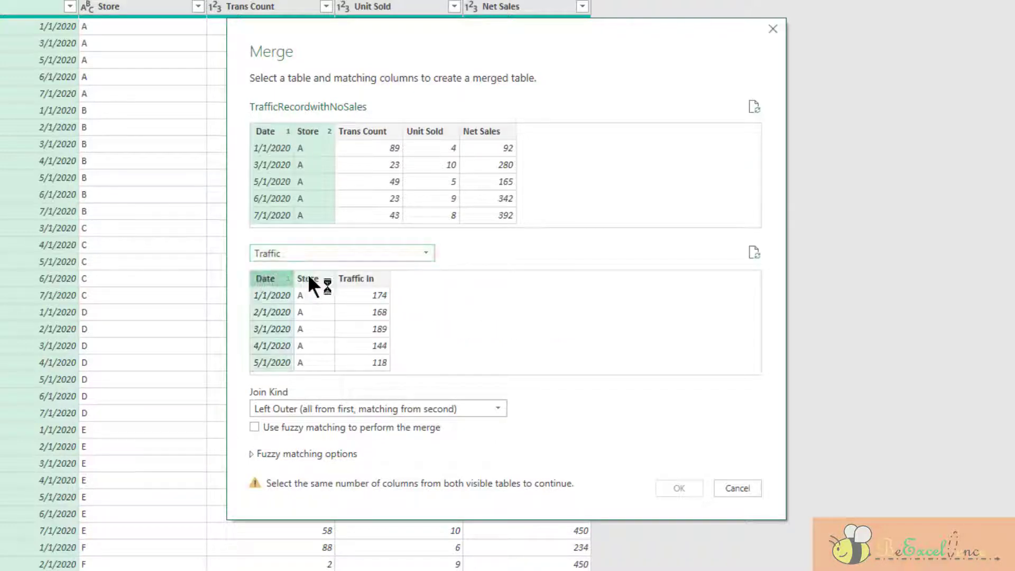
left_click(308, 274, "ctrl")
left_click(497, 409)
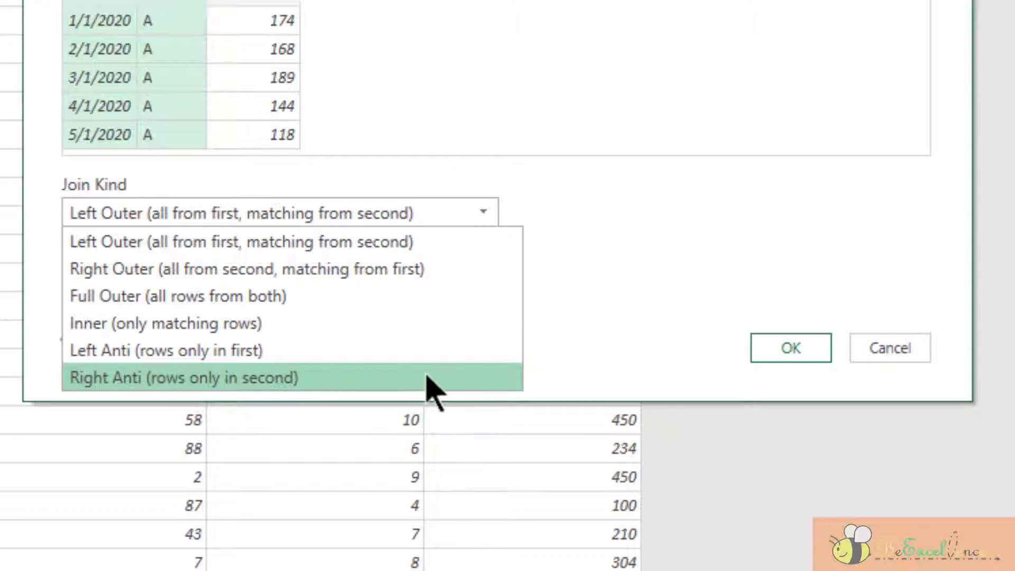
left_click(414, 377)
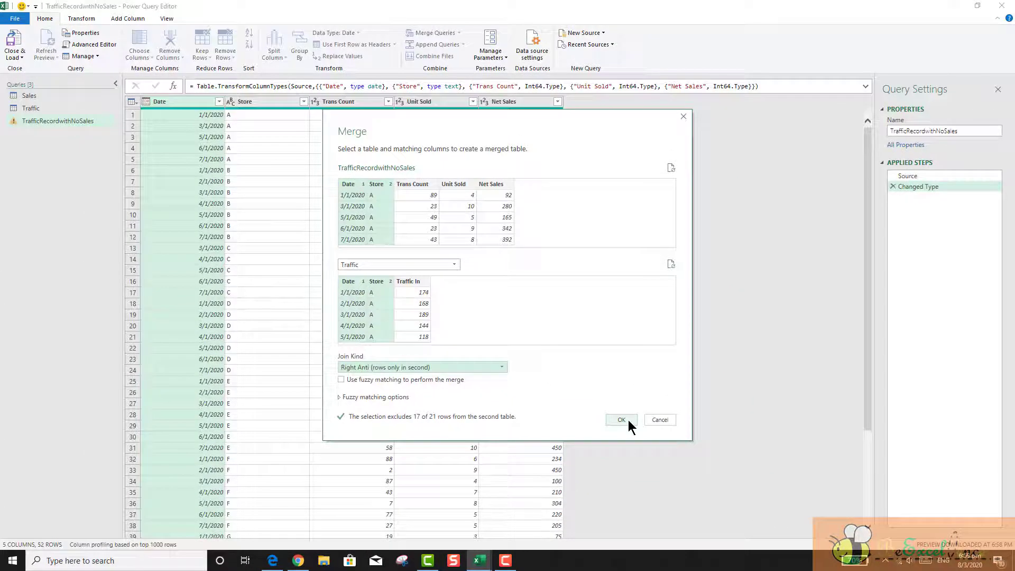
left_click(621, 419)
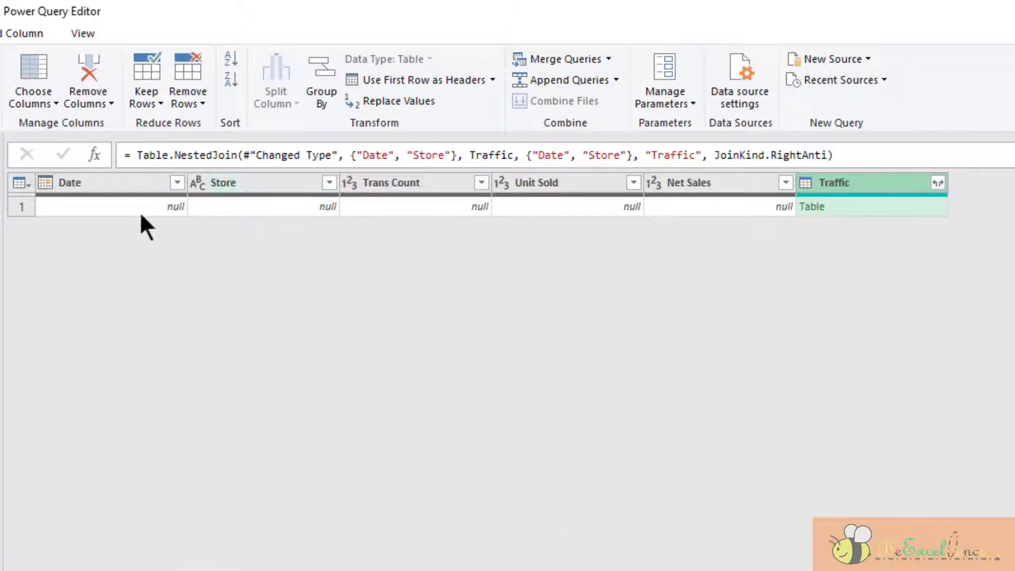
Step: Inspect the Date and Store cells of the merged row and drill down into the nested table in its Traffic column
left_click(125, 207)
left_click(238, 207)
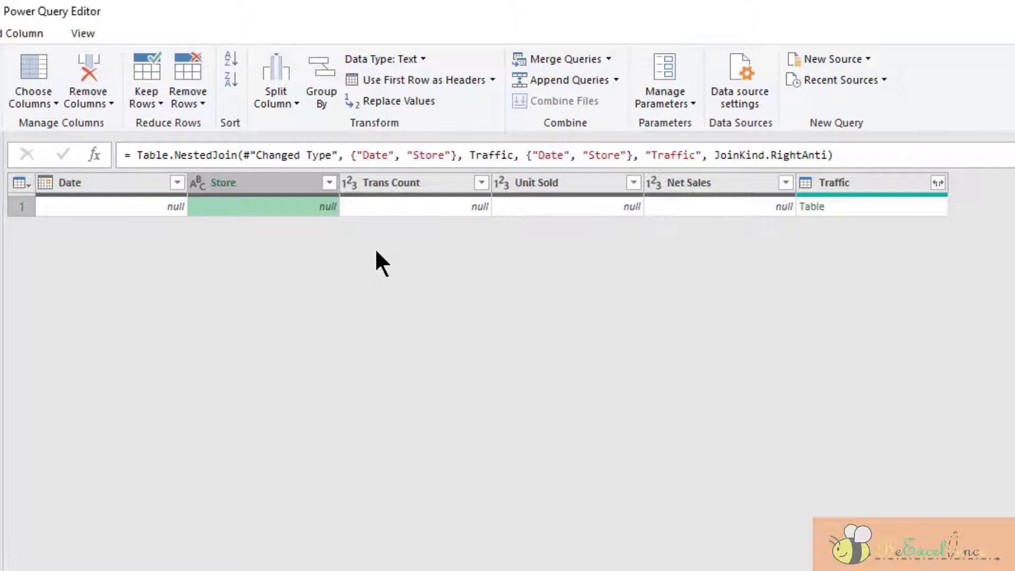
left_click(879, 205)
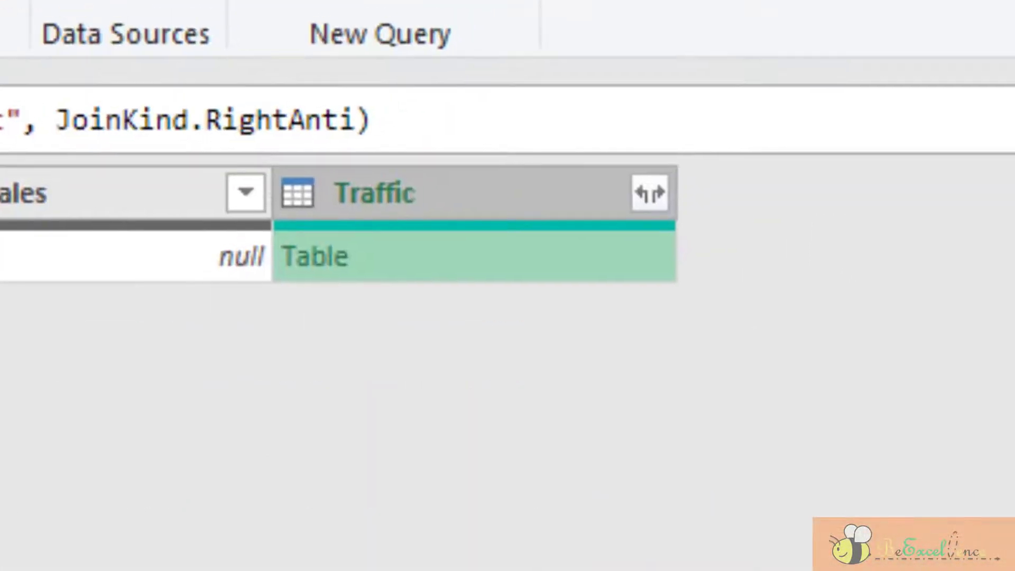
left_click(318, 259)
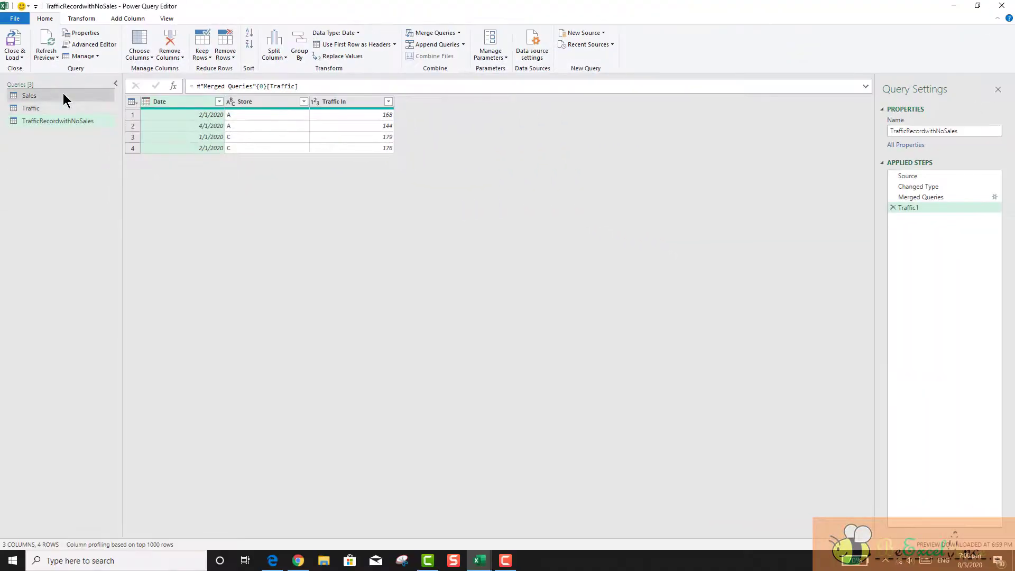
Step: Append the TrafficRecordwithNoSales query to the Sales query as a two-table append
left_click(63, 94)
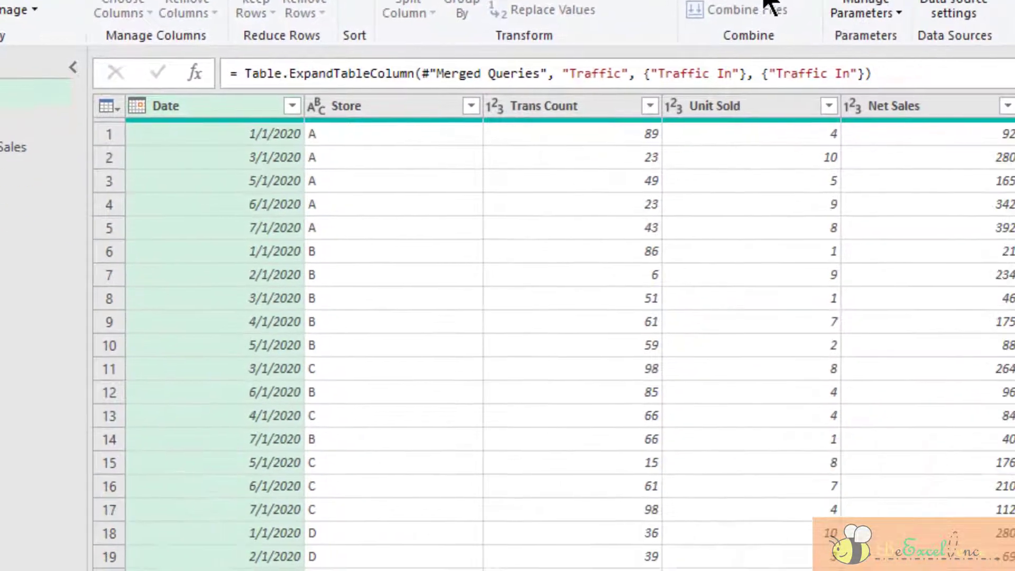
left_click(766, 2)
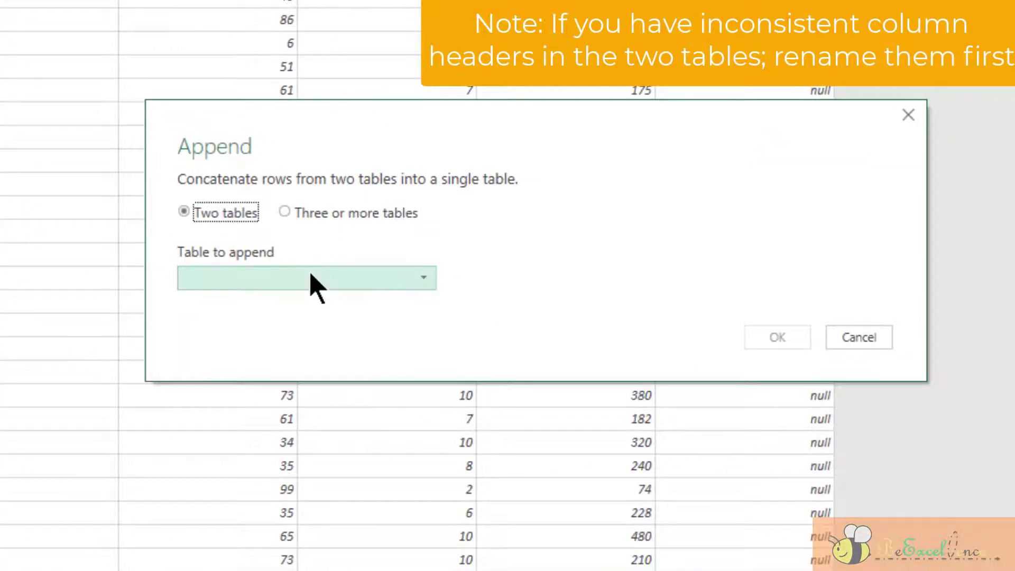
left_click(315, 285)
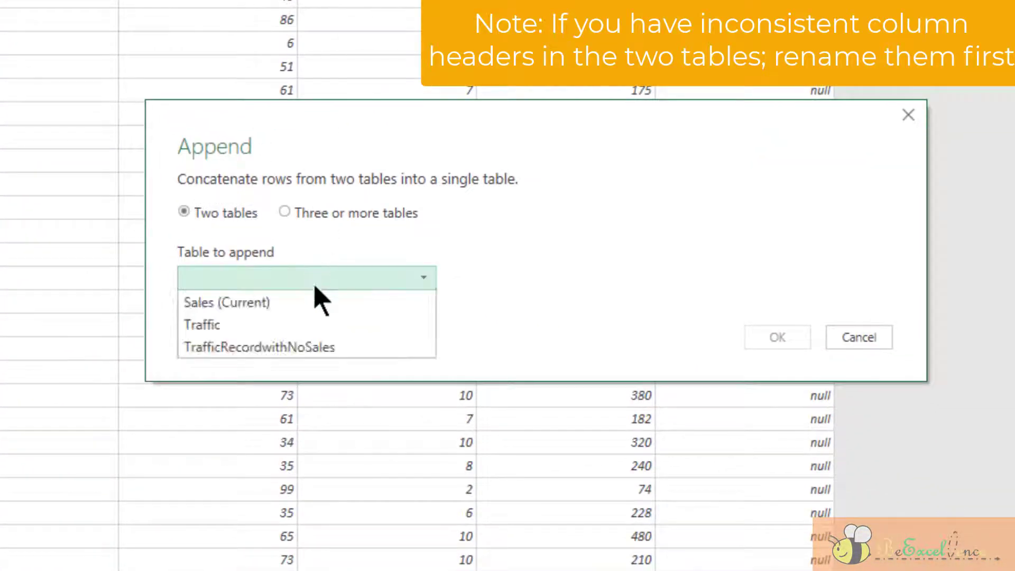
left_click(339, 349)
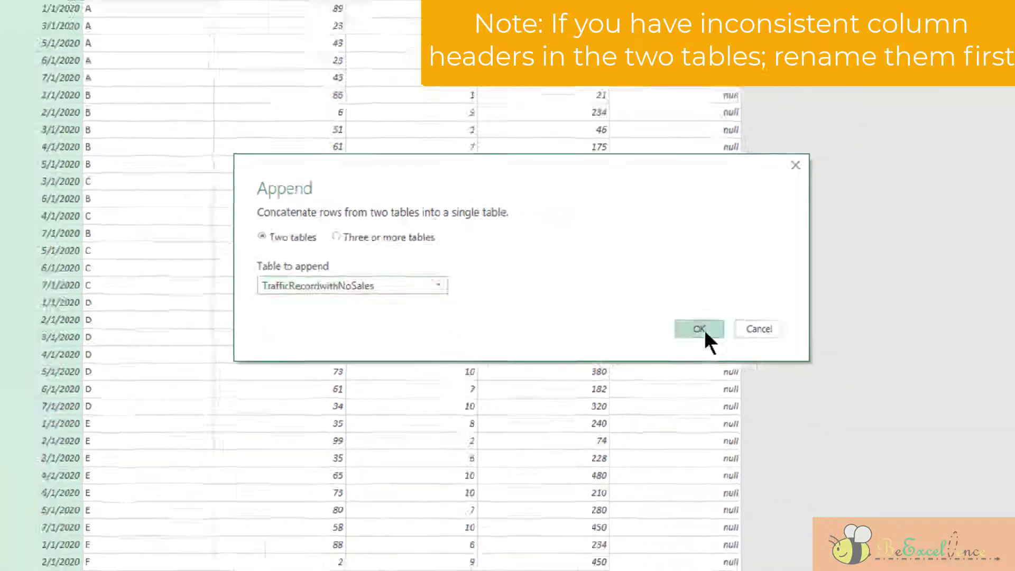
left_click(767, 341)
Step: Replace null with 0 in the Trans Count, Unit Sold and Net Sales columns of the Sales query
scroll(624, 322, "down", 5)
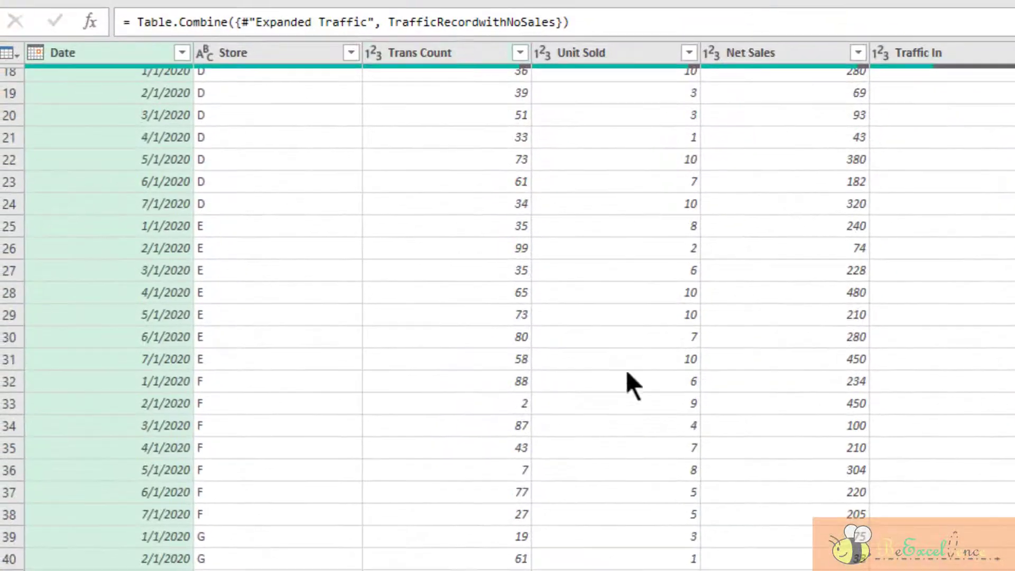
left_click(470, 52)
left_click(781, 52, "shift")
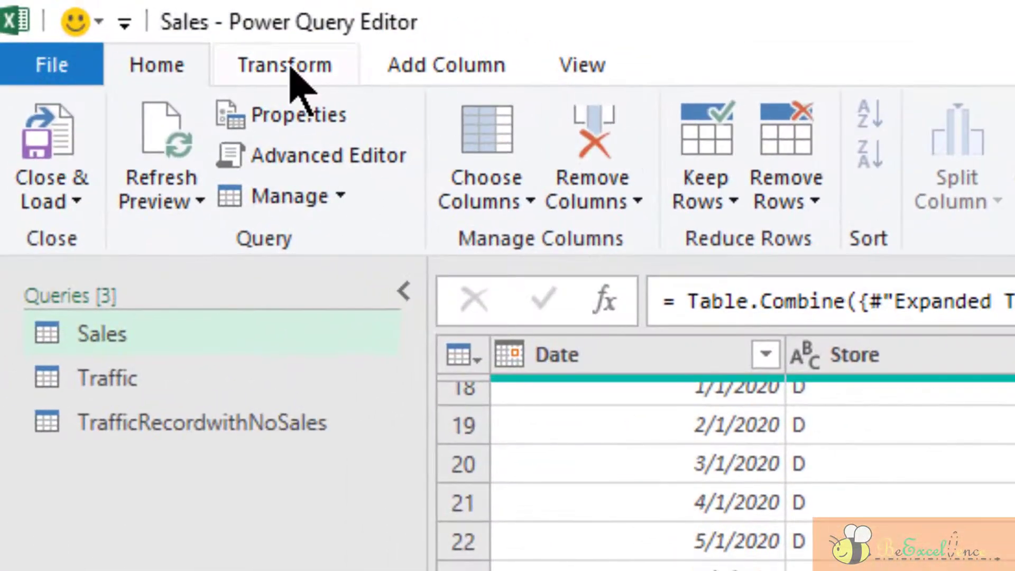
left_click(290, 69)
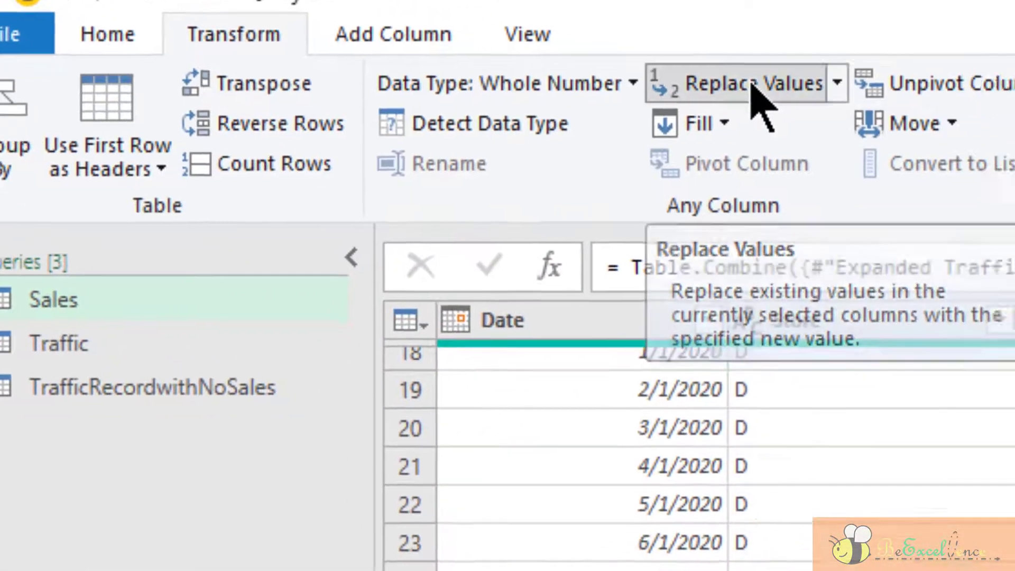
left_click(810, 117)
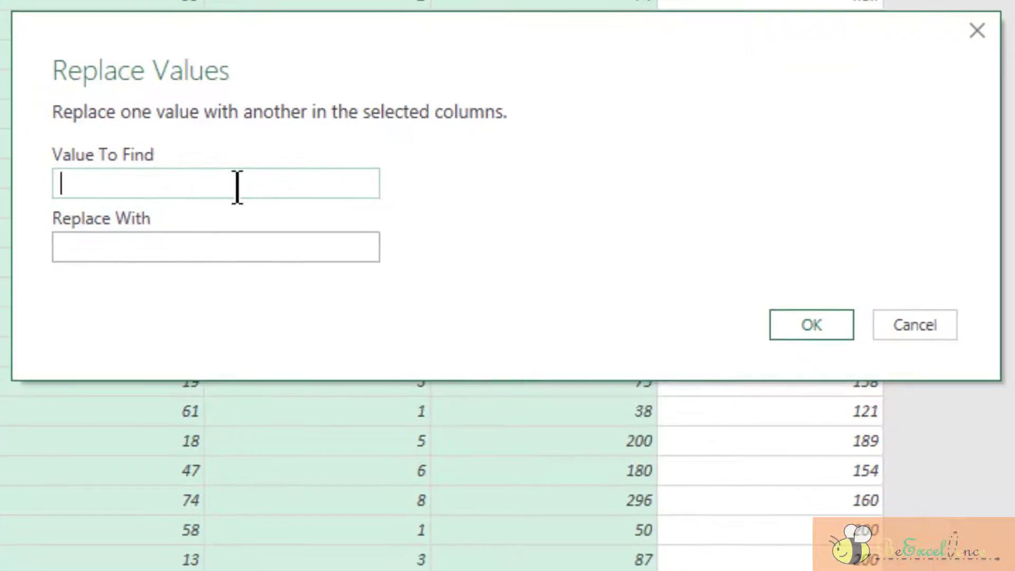
type("null")
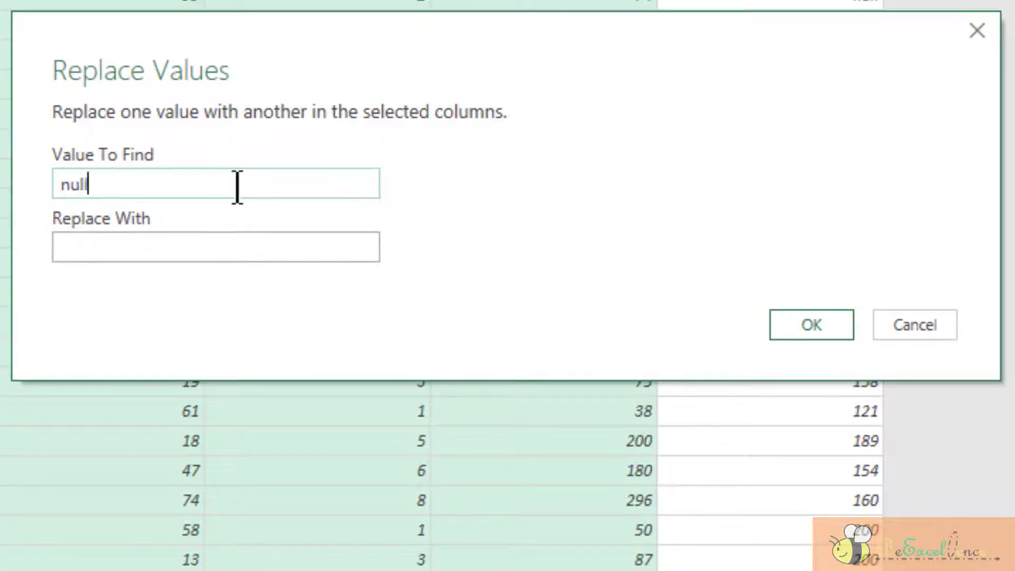
key("Tab")
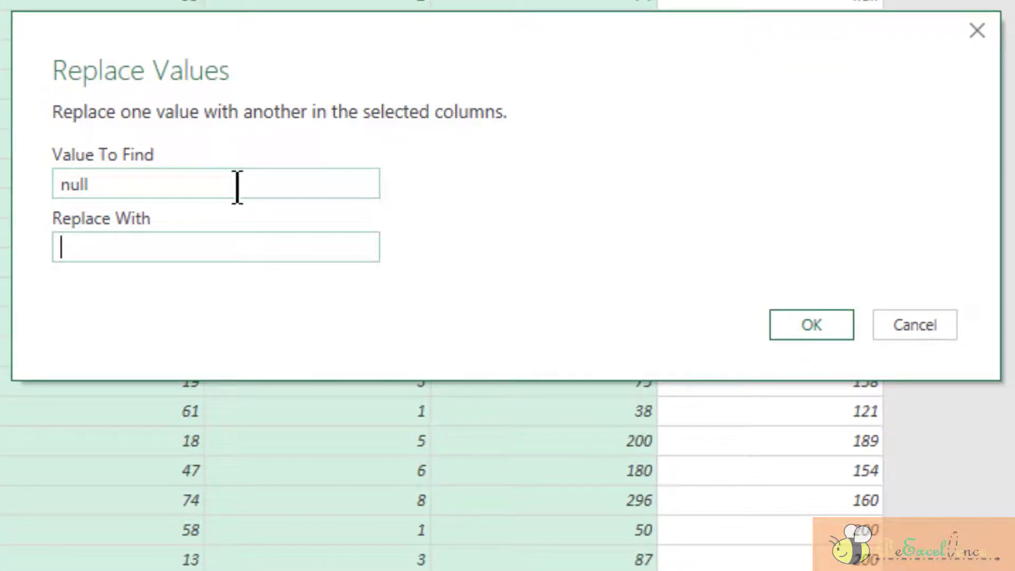
type("0")
left_click(811, 328)
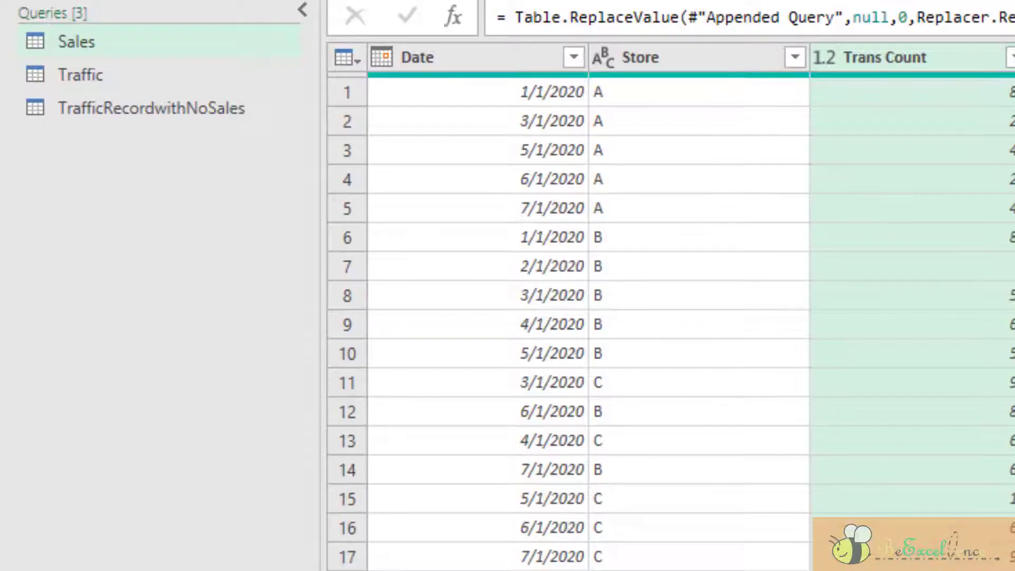
Step: Sort the Sales query ascending by Store first and by Date second
left_click(734, 58)
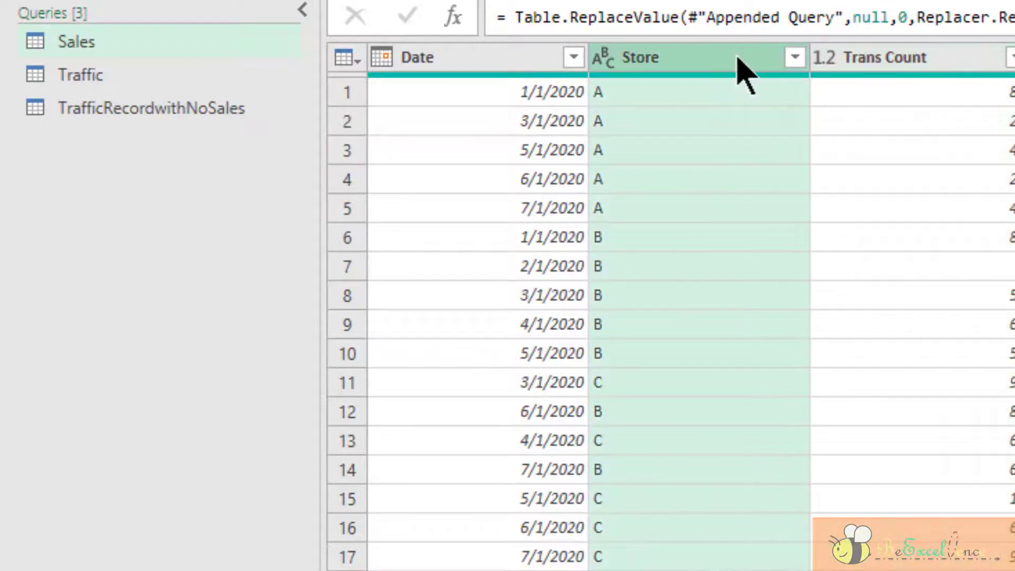
left_click(796, 57)
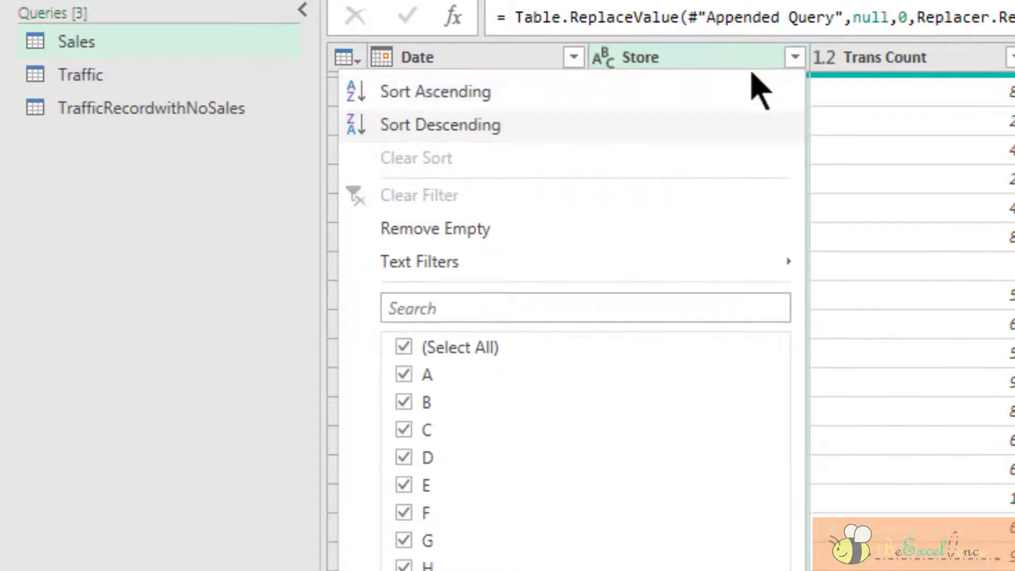
left_click(685, 89)
left_click(579, 60)
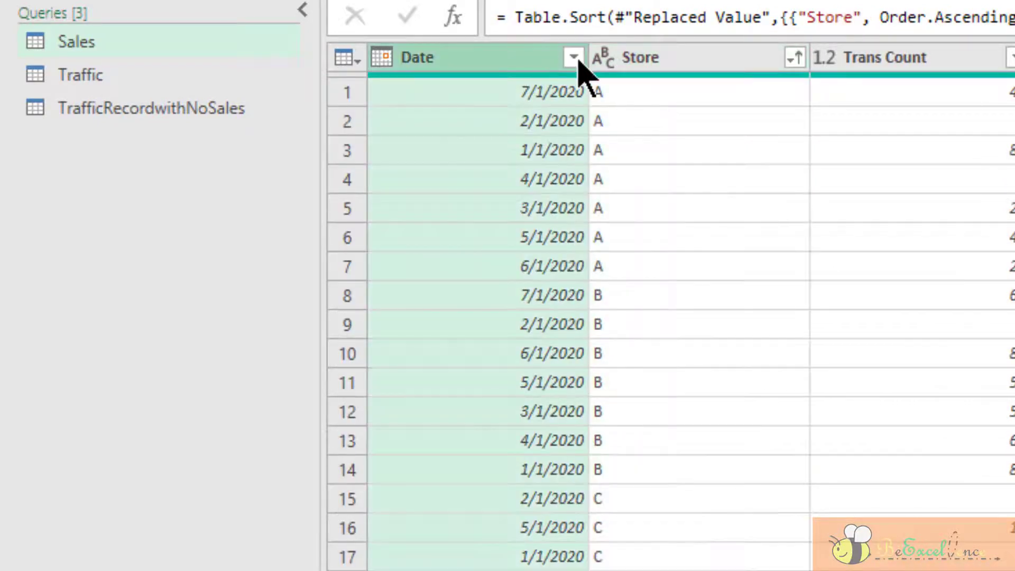
left_click(575, 58)
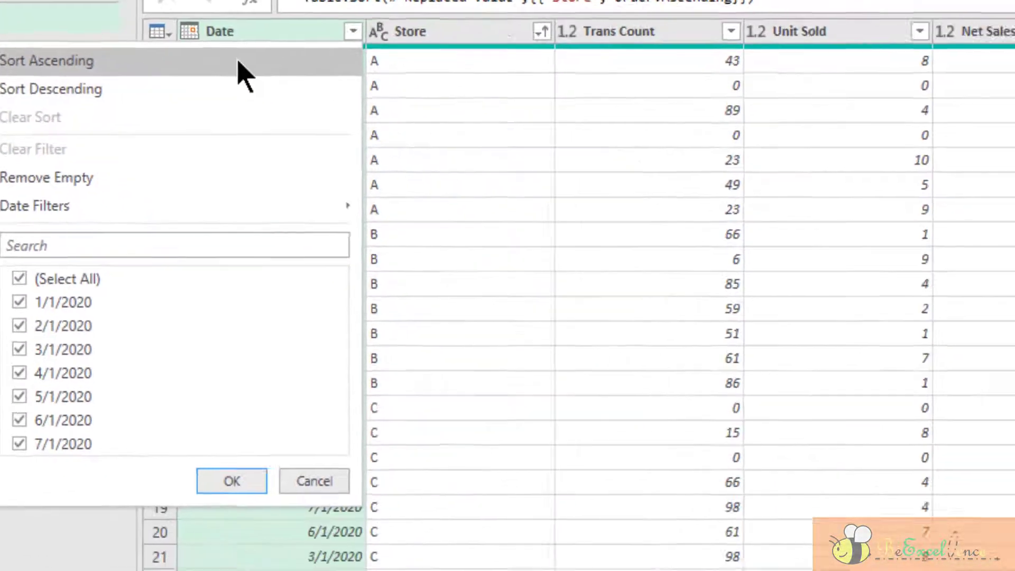
left_click(243, 74)
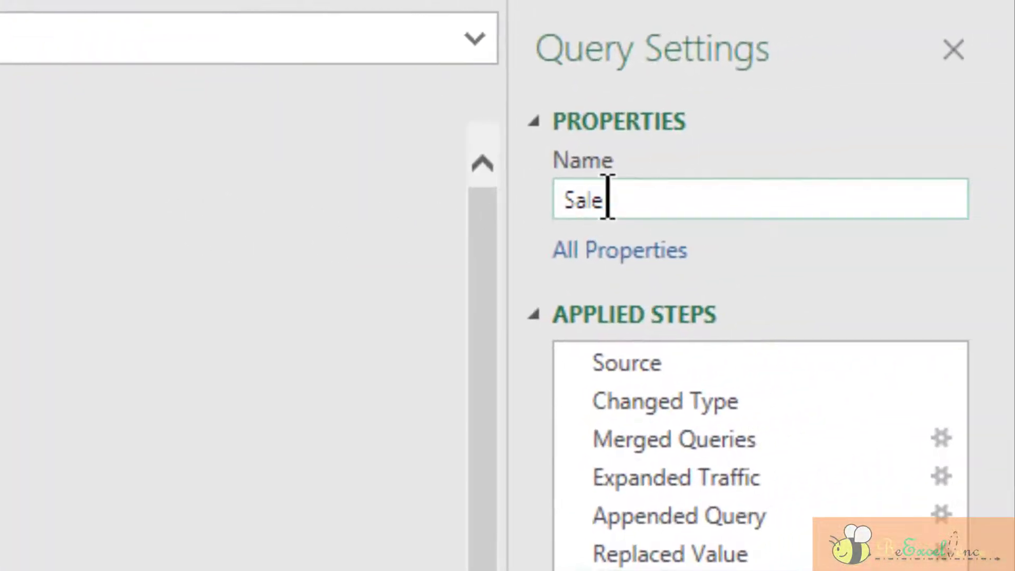
Step: Rename the Sales query as SalesTrafficCombined
left_click(613, 198)
key("ctrl+a")
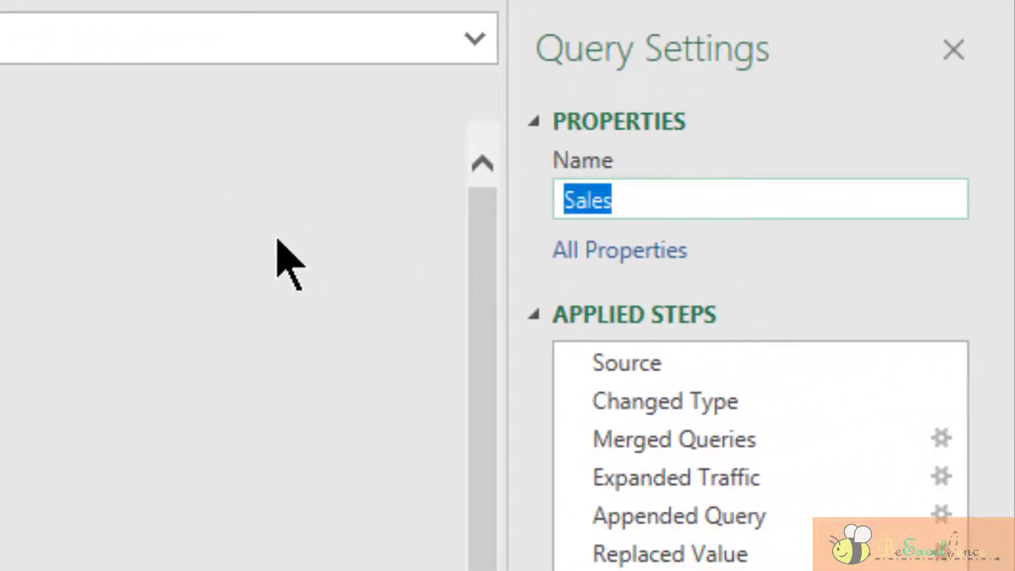
type("Sales")
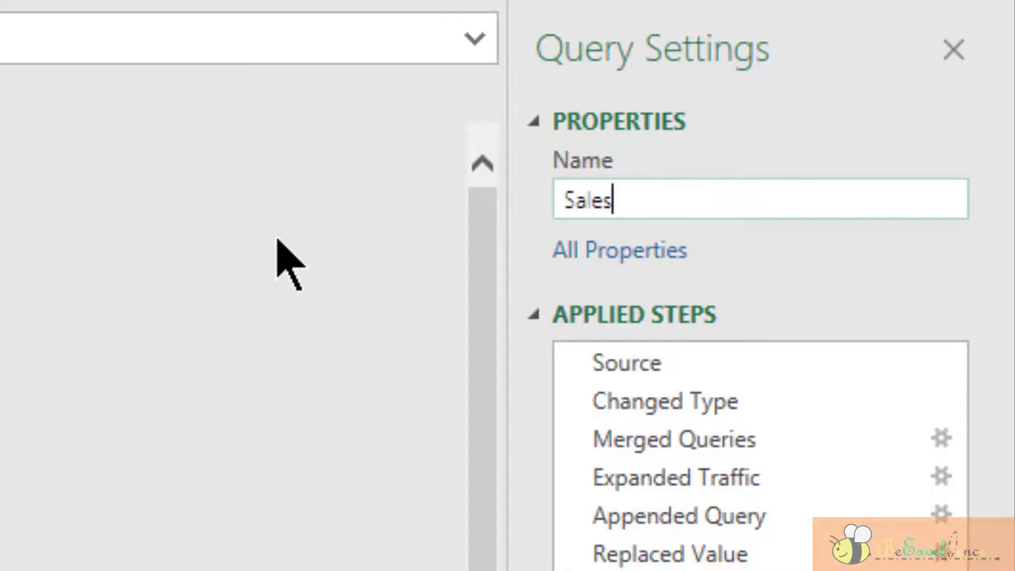
type("Traff")
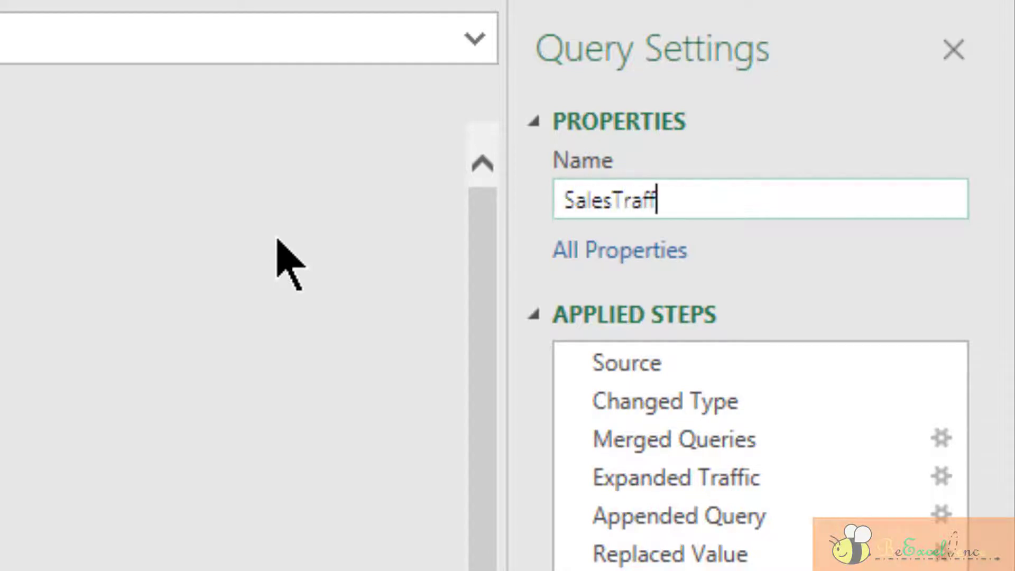
type("icCombine")
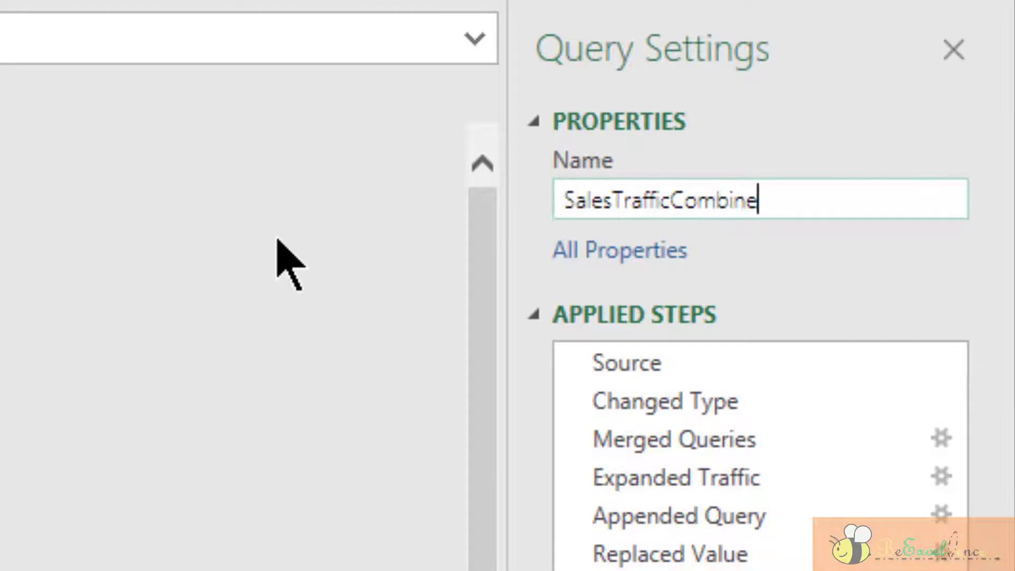
type("d")
key("Return")
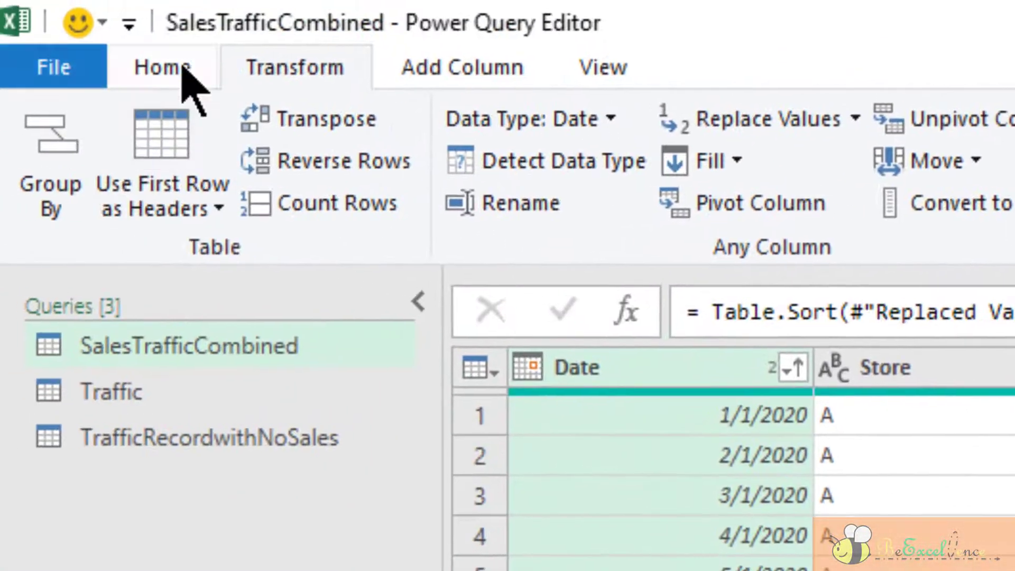
Step: Close the query editor and load the queries as connections only, without adding them to the Data Model
left_click(169, 69)
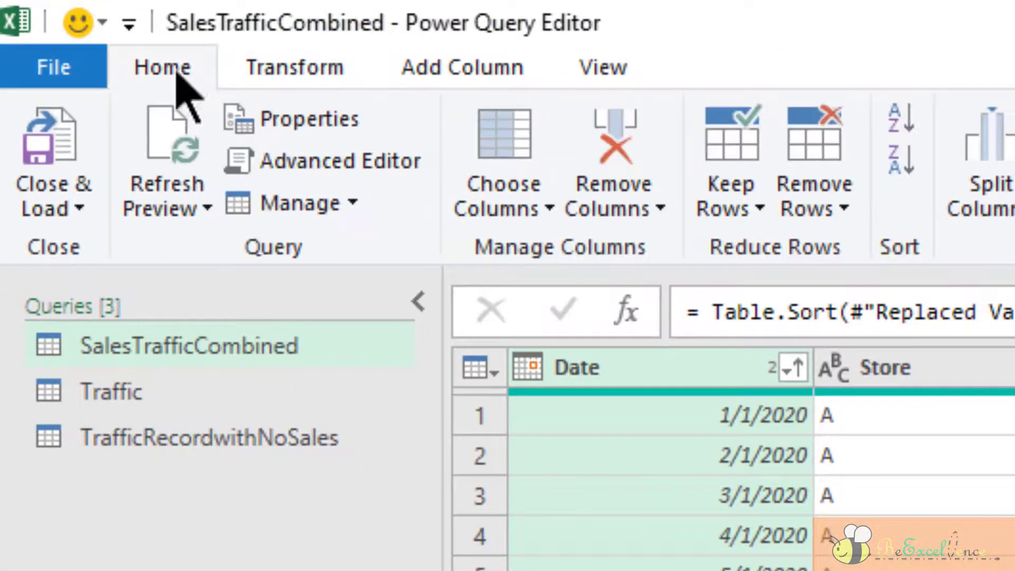
left_click(70, 211)
left_click(197, 300)
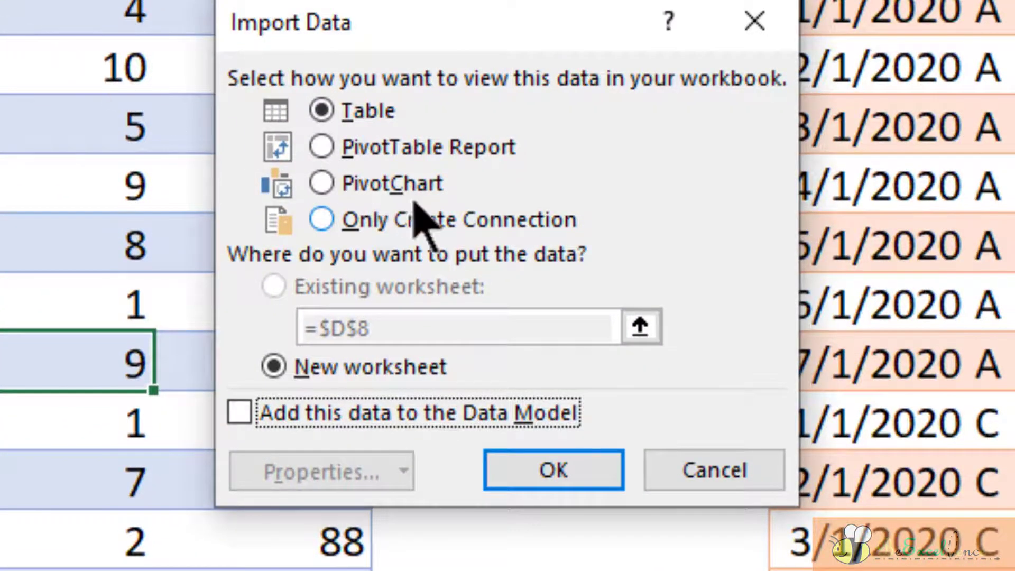
left_click(455, 220)
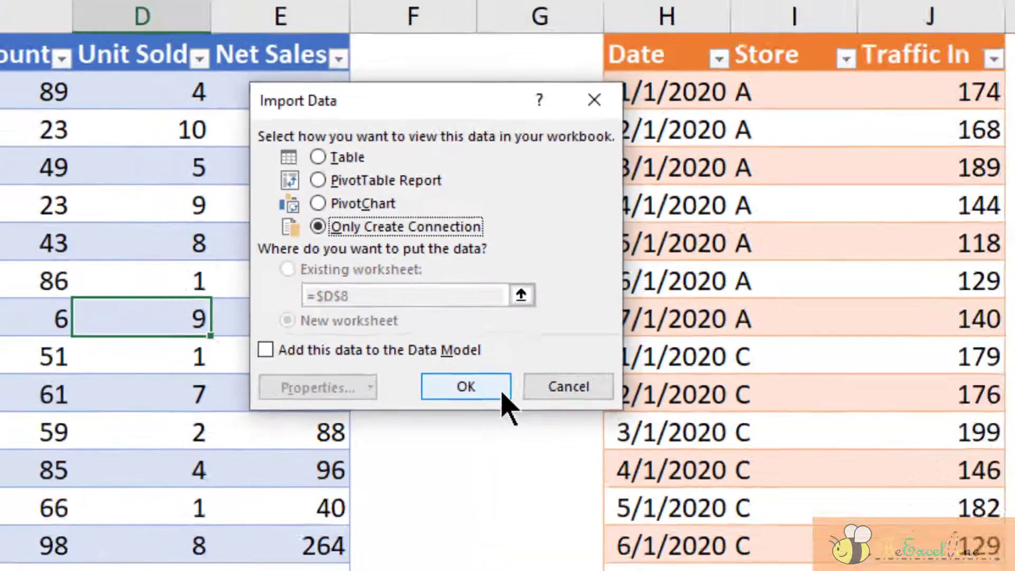
left_click(502, 392)
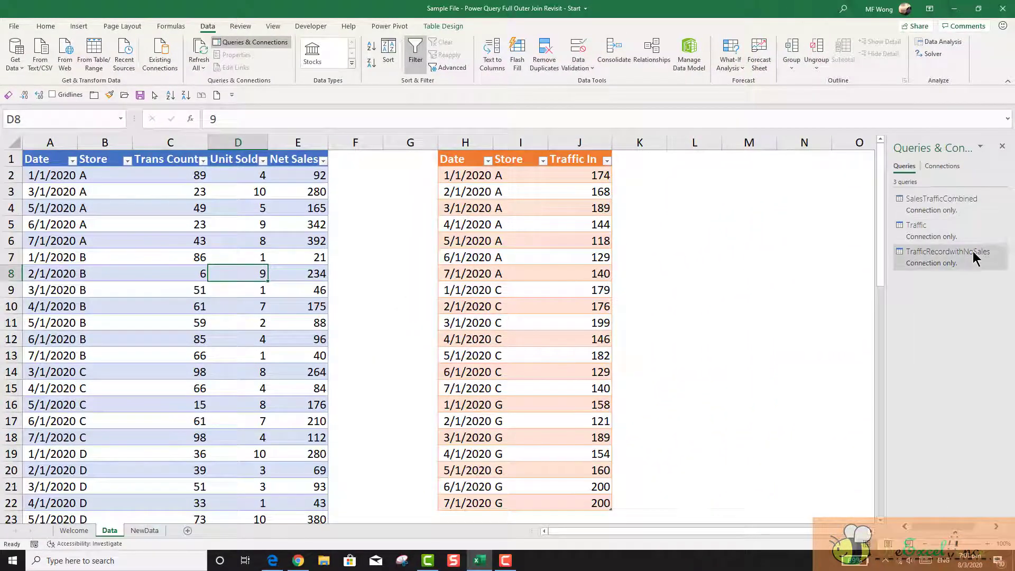
Step: Load the SalesTrafficCombined query as a table on the existing Data sheet, starting at cell L1, and look through the loaded rows
mouse_move(974, 259)
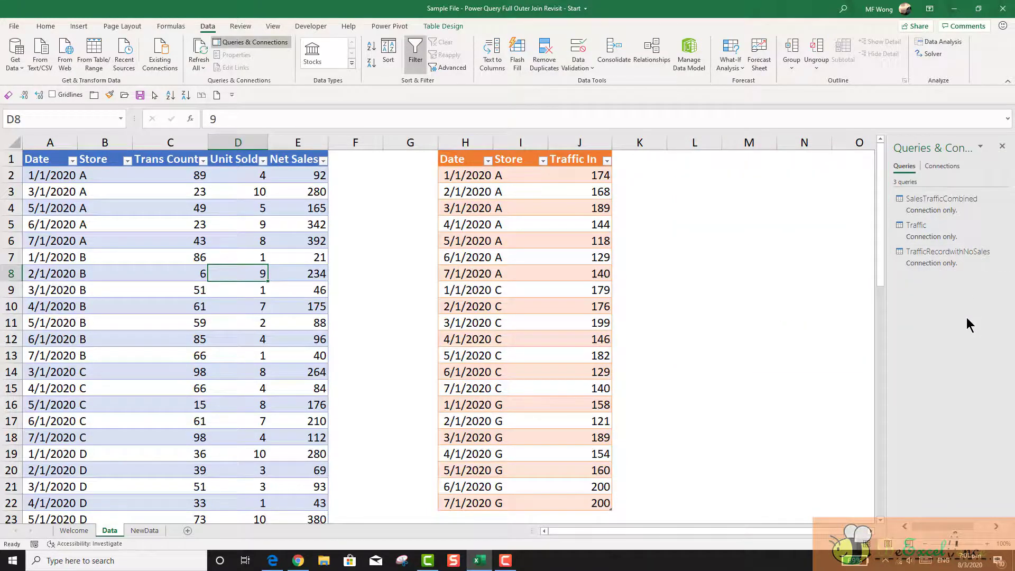
mouse_move(937, 259)
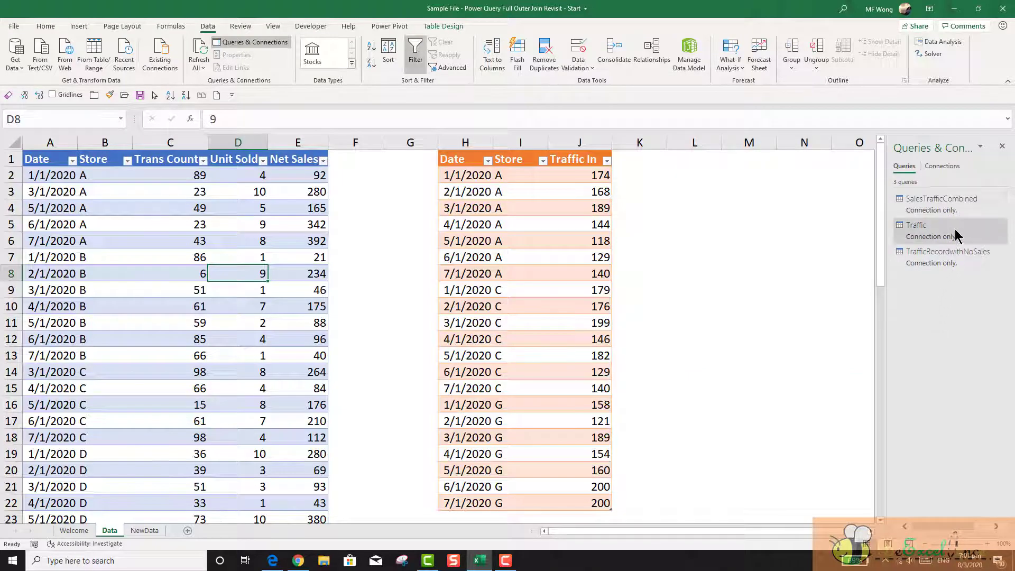
left_click_drag(955, 231, 947, 220)
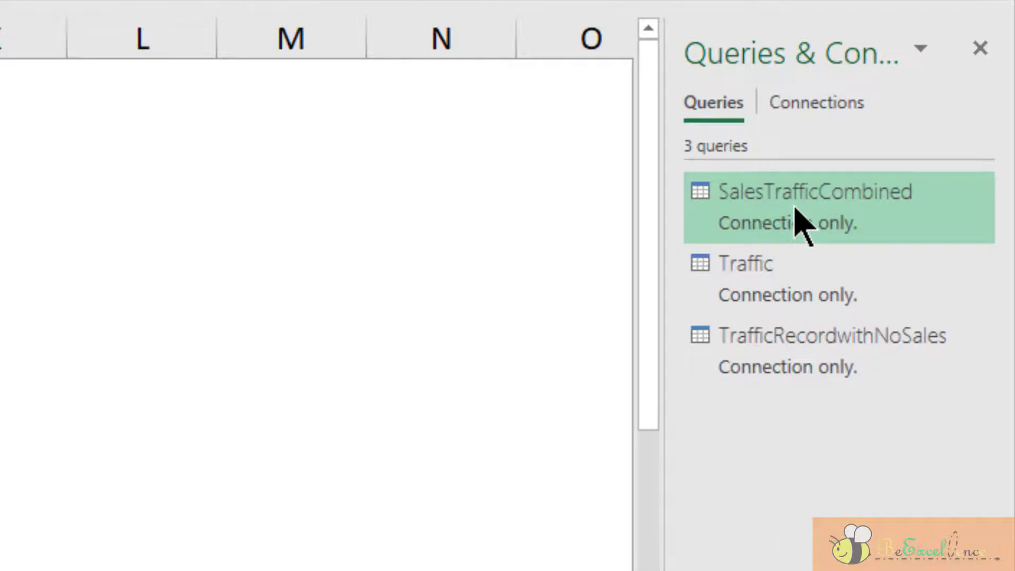
mouse_move(796, 211)
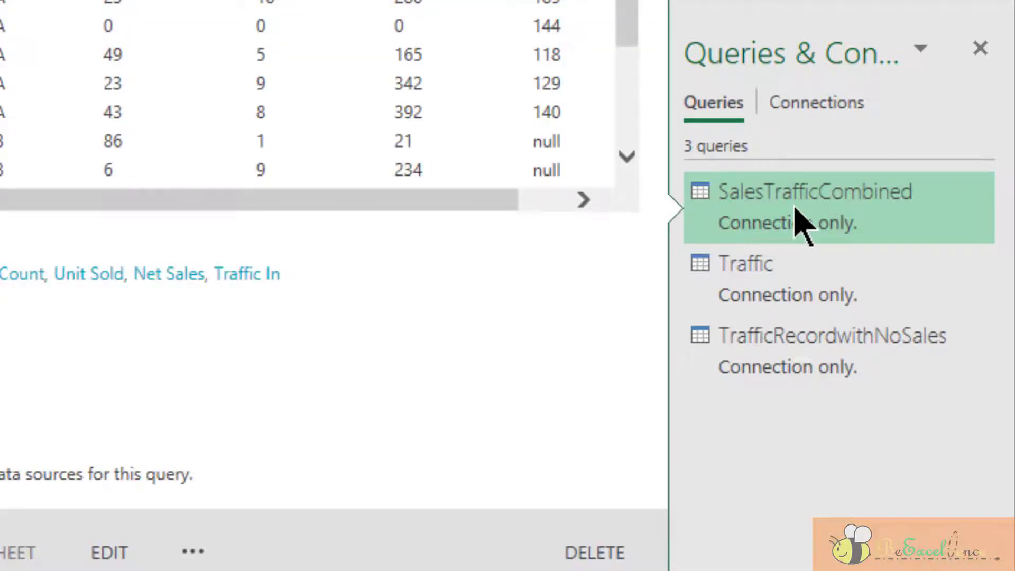
right_click(822, 211)
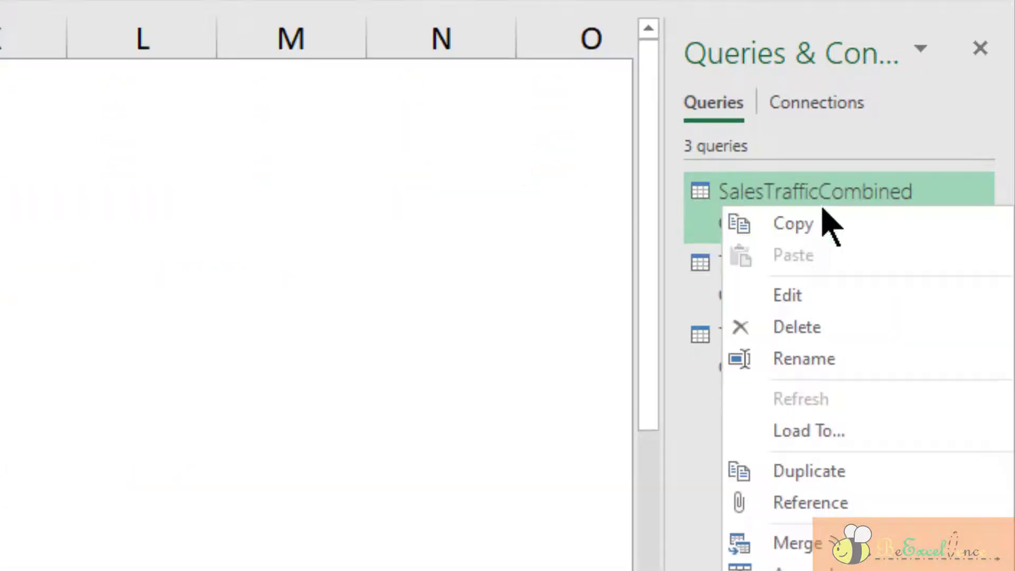
left_click(841, 430)
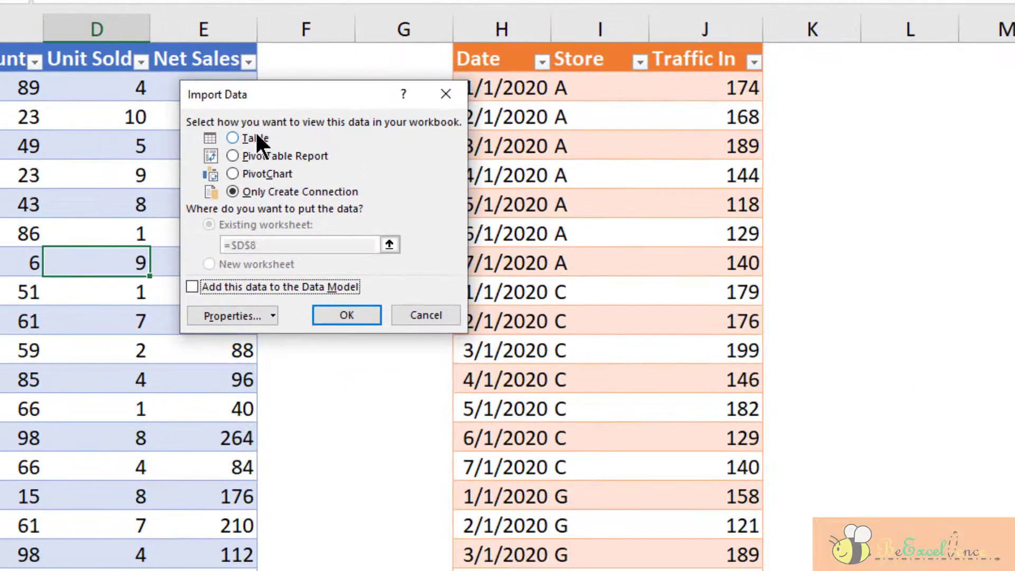
left_click(256, 134)
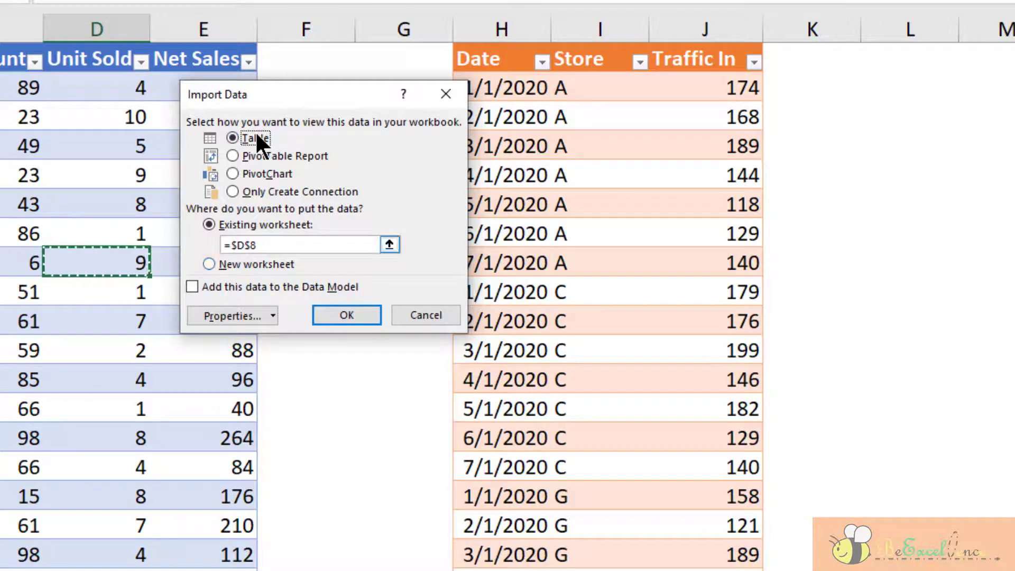
left_click(389, 244)
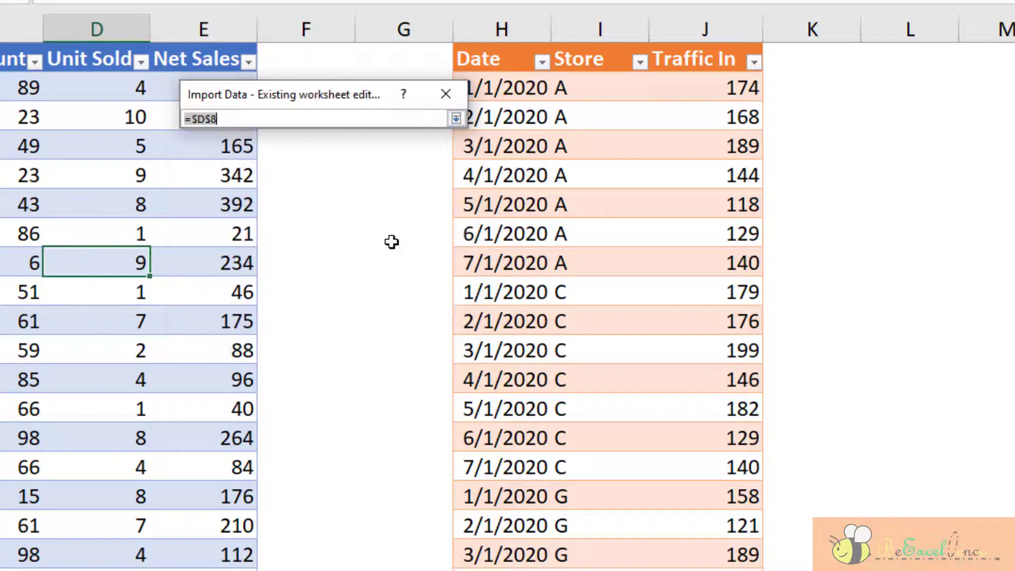
left_click(916, 58)
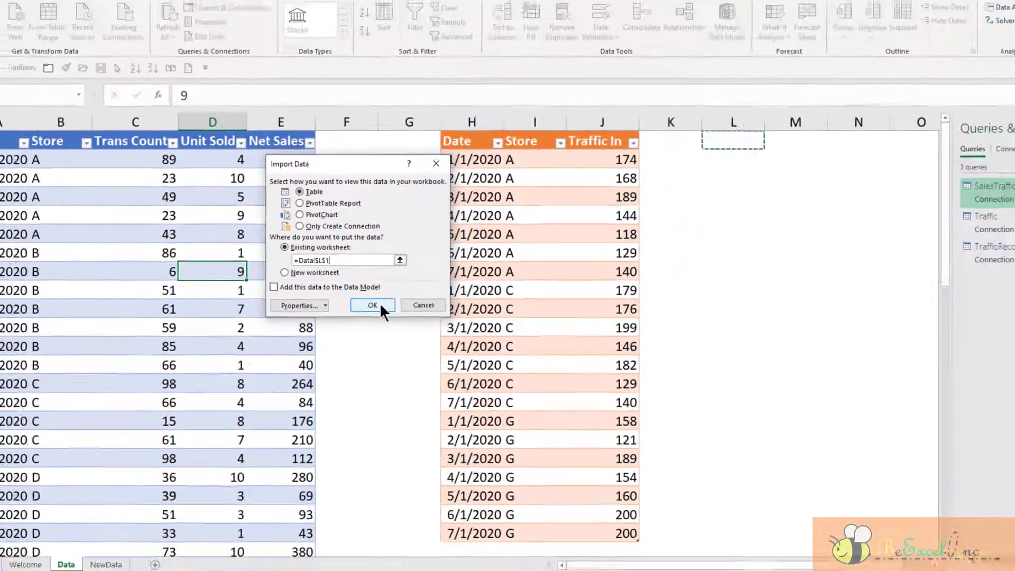
left_click(342, 315)
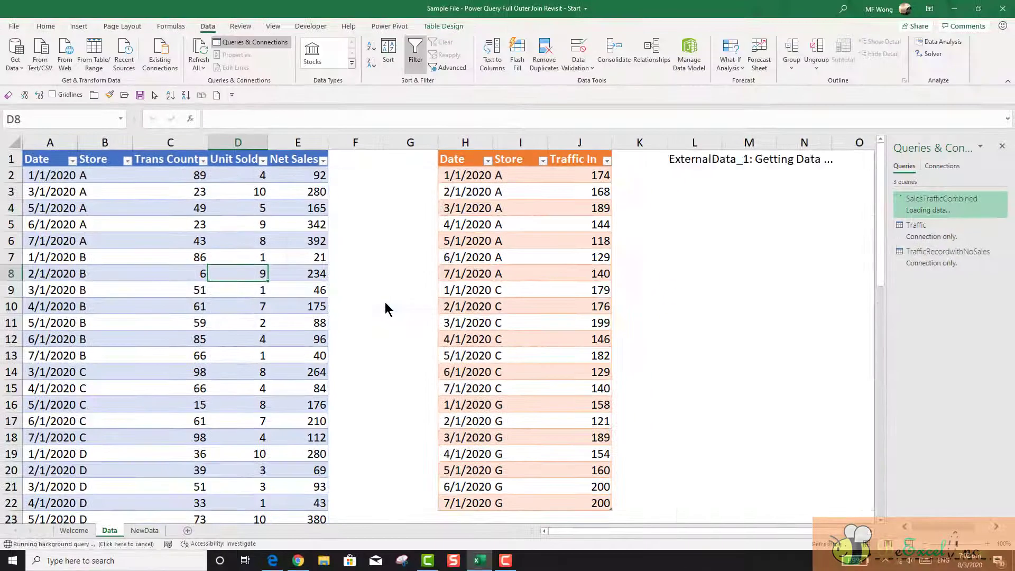
left_click_drag(804, 530, 859, 528)
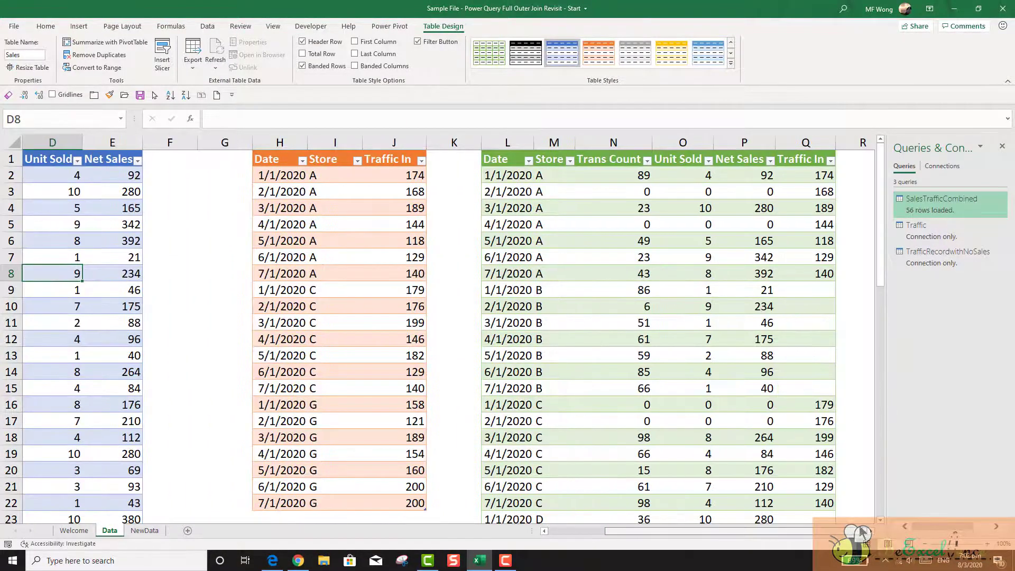
scroll(844, 436, "down", 9)
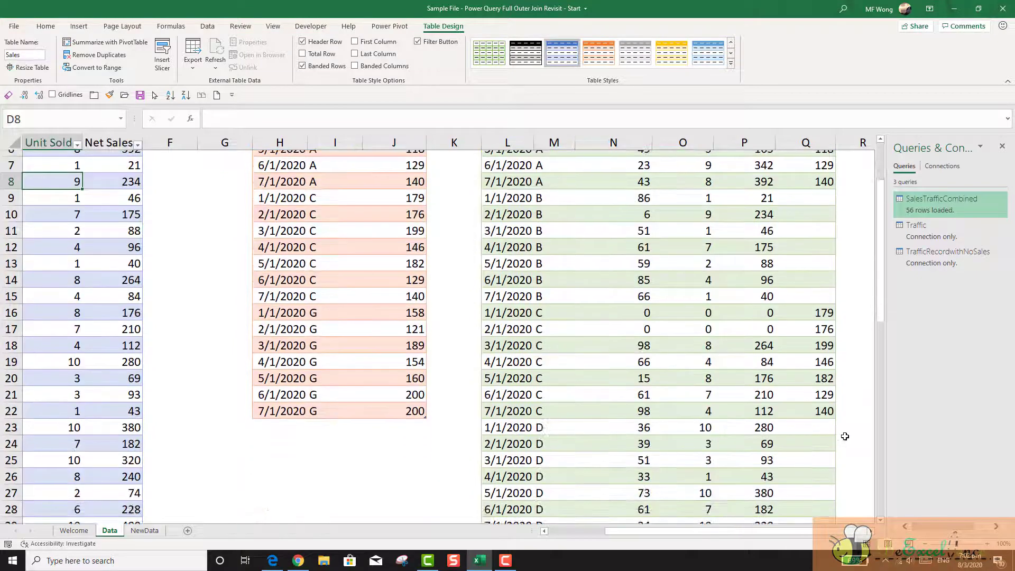
scroll(845, 436, "up", 7)
scroll(844, 436, "up", 2)
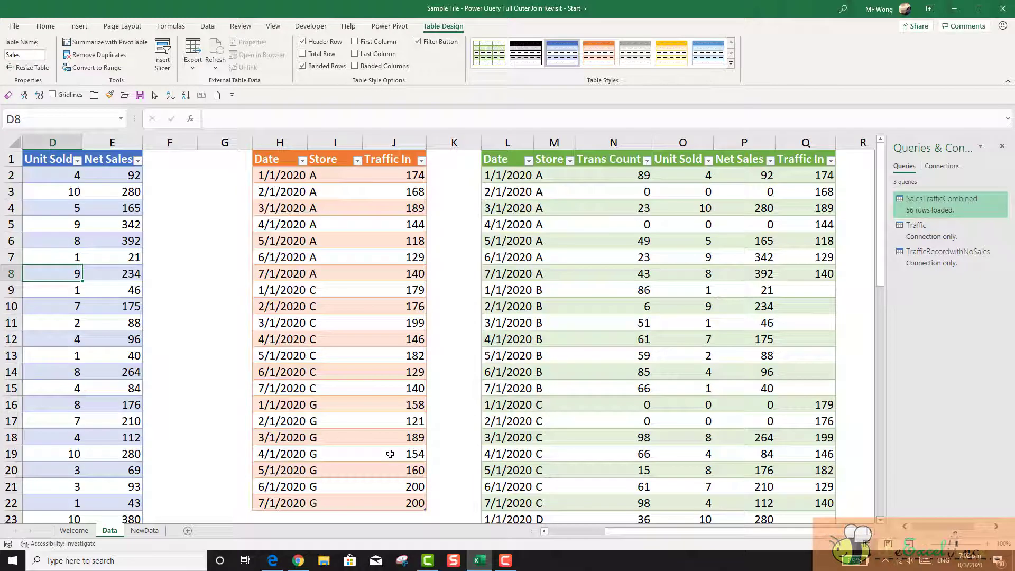
Step: Copy the store I sales records in A2:E5 of the NewData sheet and paste them below the Sales table at A54 of the Data sheet
left_click(144, 531)
left_click_drag(287, 226, 56, 173)
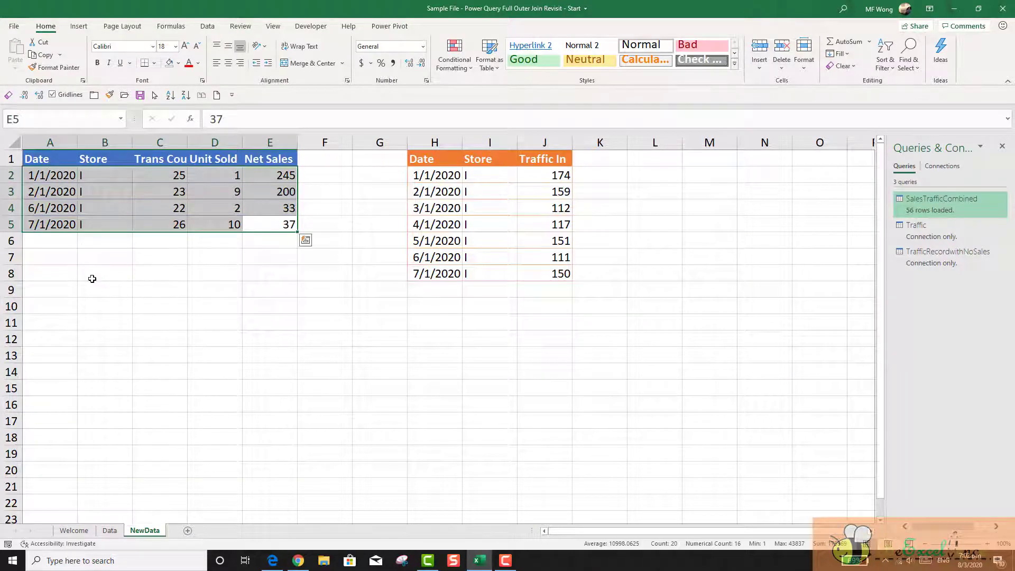
key("ctrl+c")
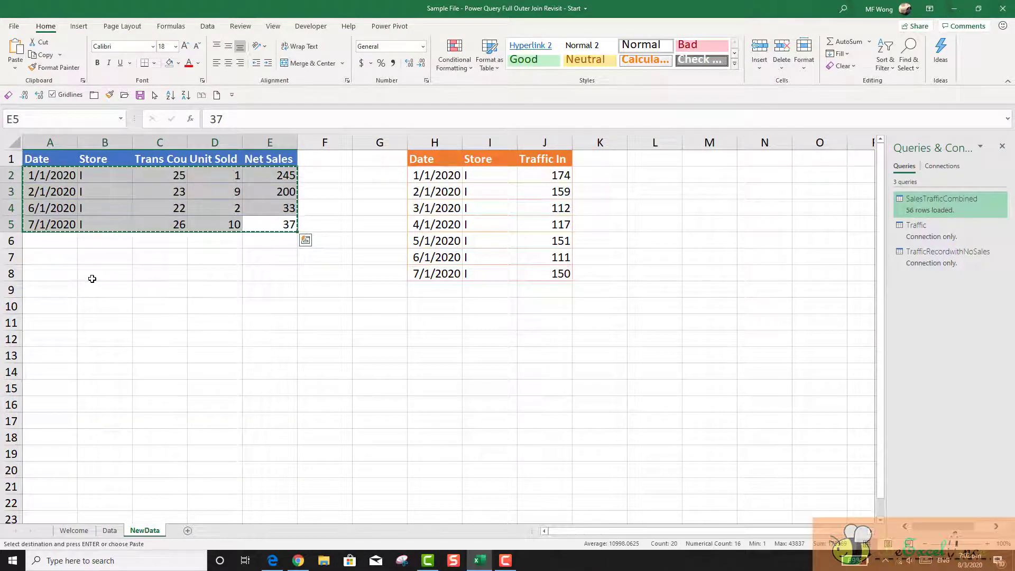
left_click(110, 530)
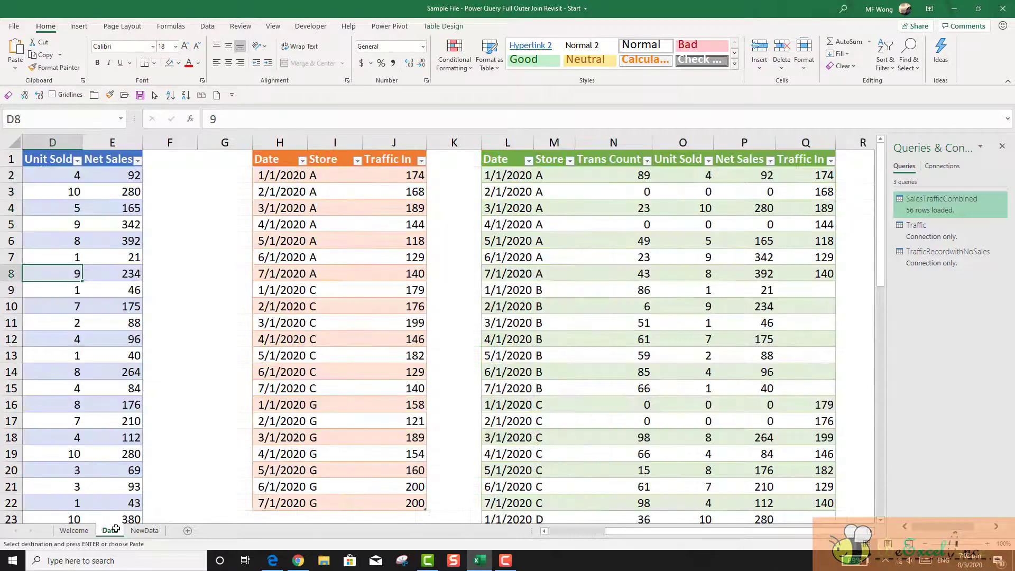
scroll(557, 539, "left", 4)
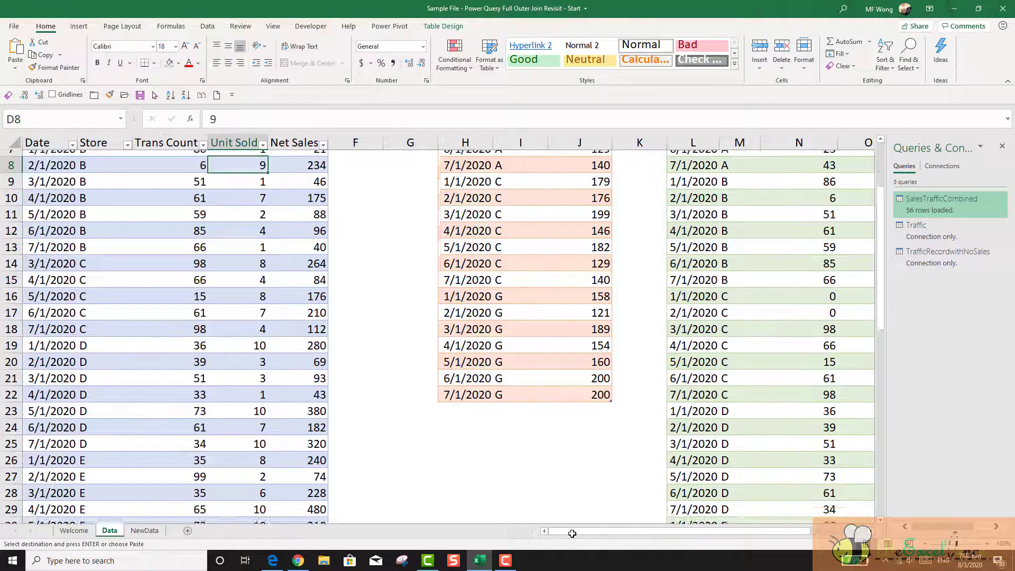
scroll(199, 317, "down", 14)
left_click(61, 240)
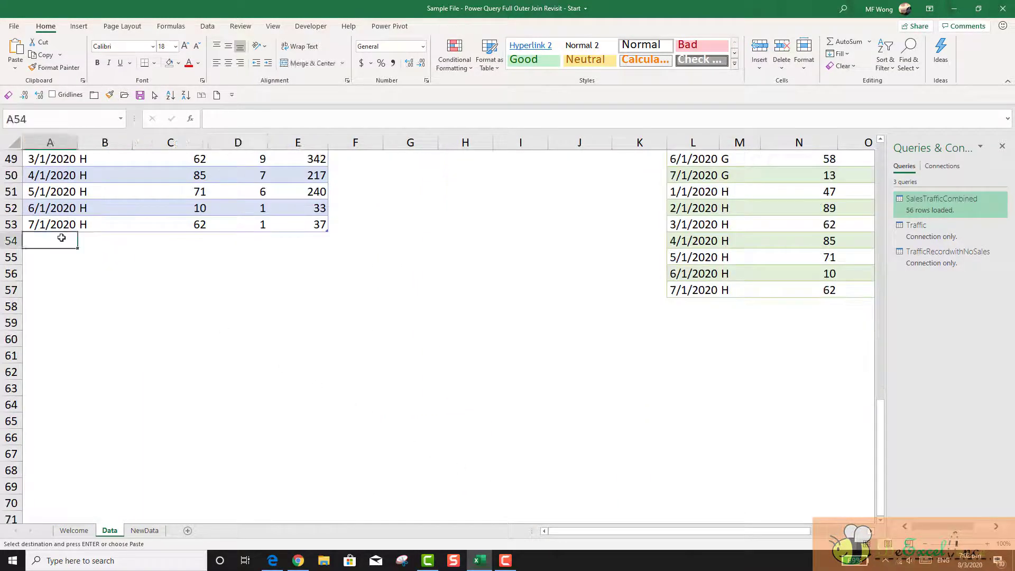
key("ctrl+v")
Step: Copy the store I traffic records in H2:J8 of the NewData sheet and paste them below the traffic table at H23 of the Data sheet
left_click(144, 530)
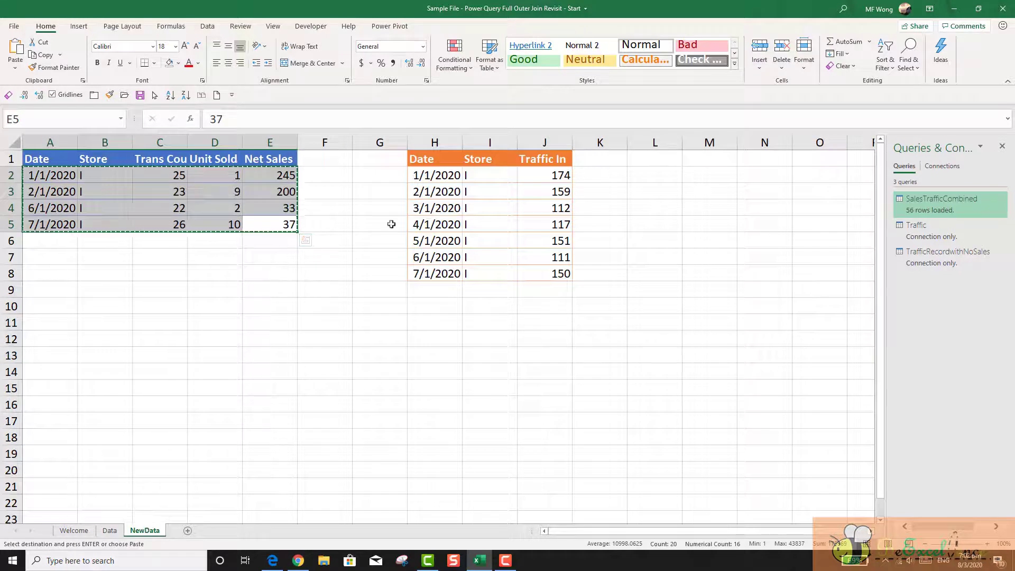
left_click_drag(428, 175, 537, 270)
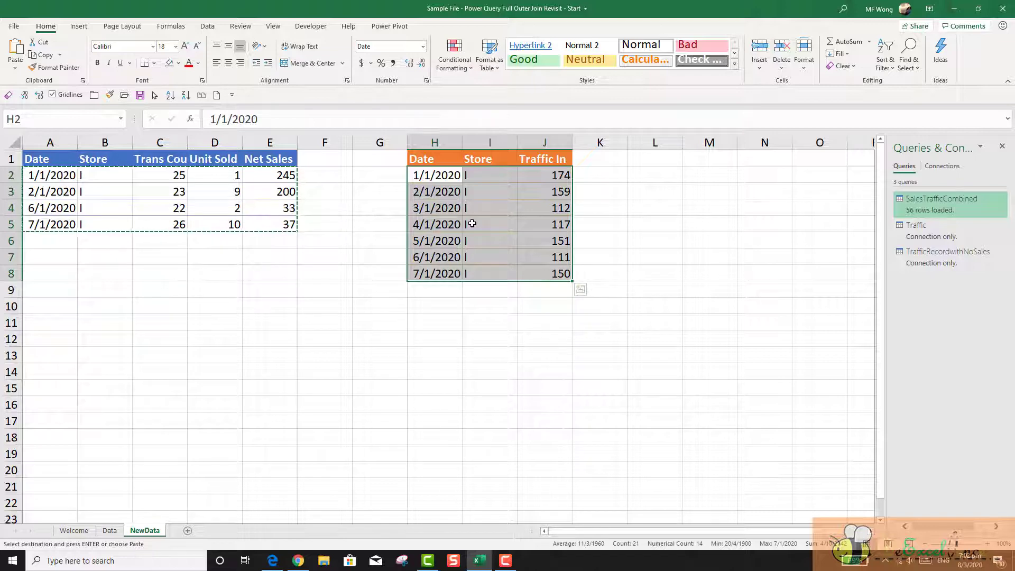
key("ctrl+c")
left_click(109, 530)
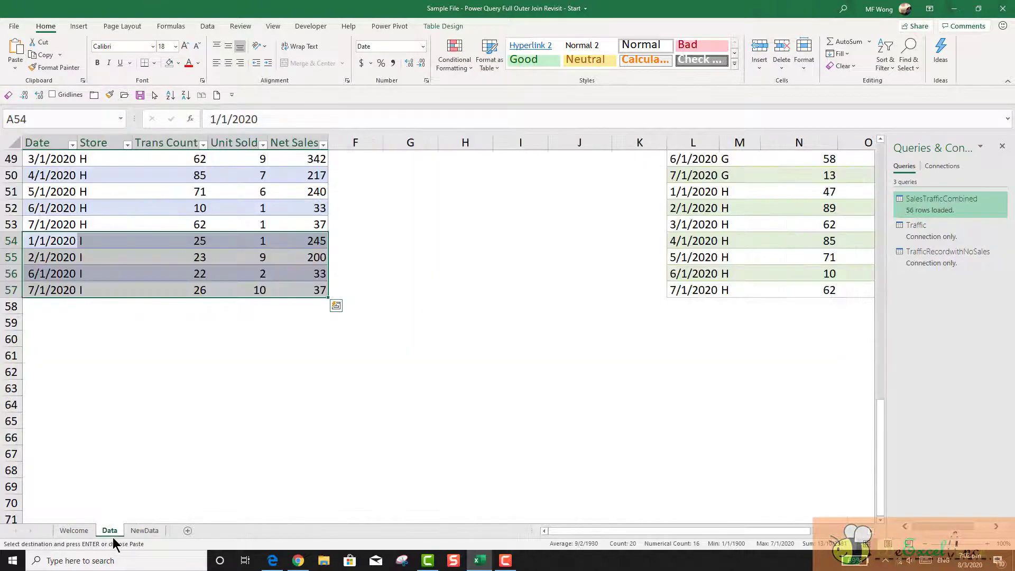
scroll(225, 452, "up", 11)
left_click(458, 277)
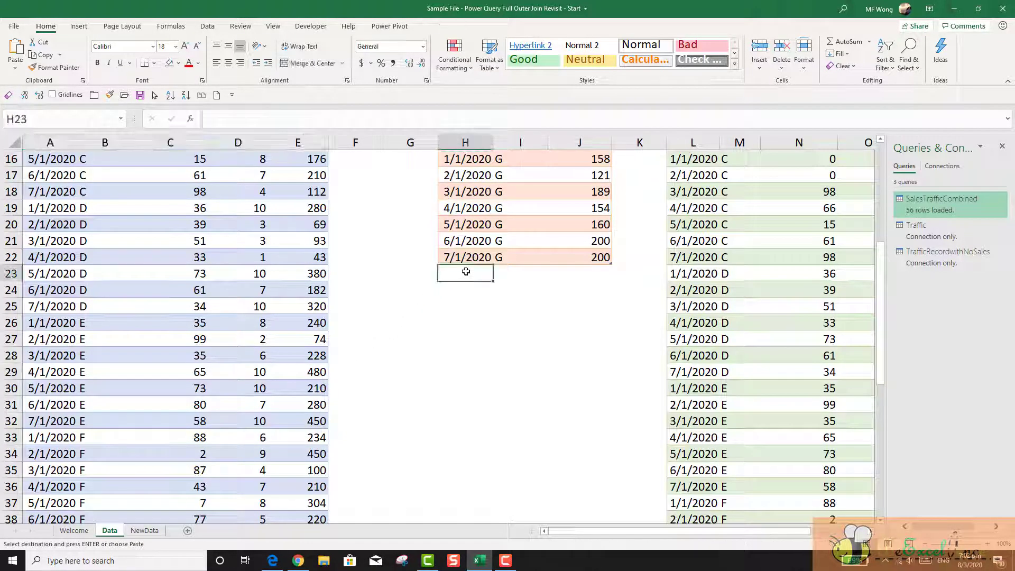
key("ctrl+v")
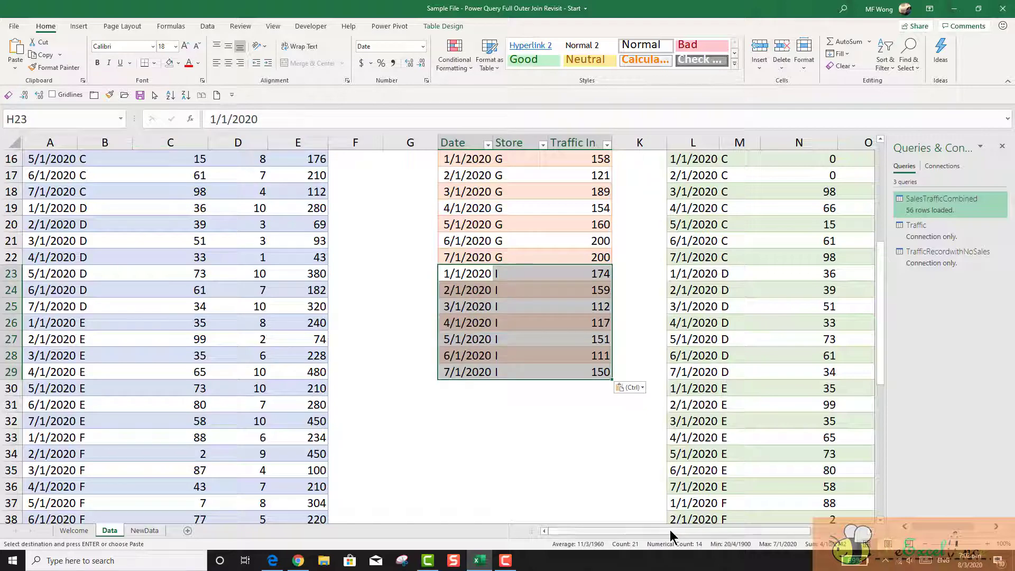
Step: Refresh the combined sales and traffic table on the Data sheet and check its last rows for the store I records
left_click_drag(670, 530, 774, 532)
scroll(763, 471, "down", 5)
scroll(763, 470, "down", 6)
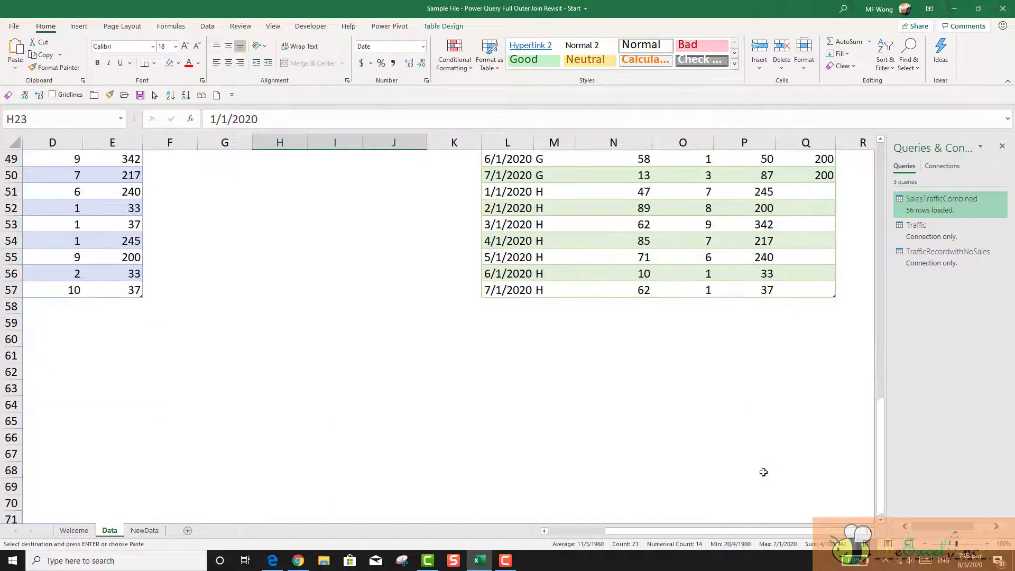
scroll(764, 470, "up", 2)
left_click(697, 297)
right_click(458, 179)
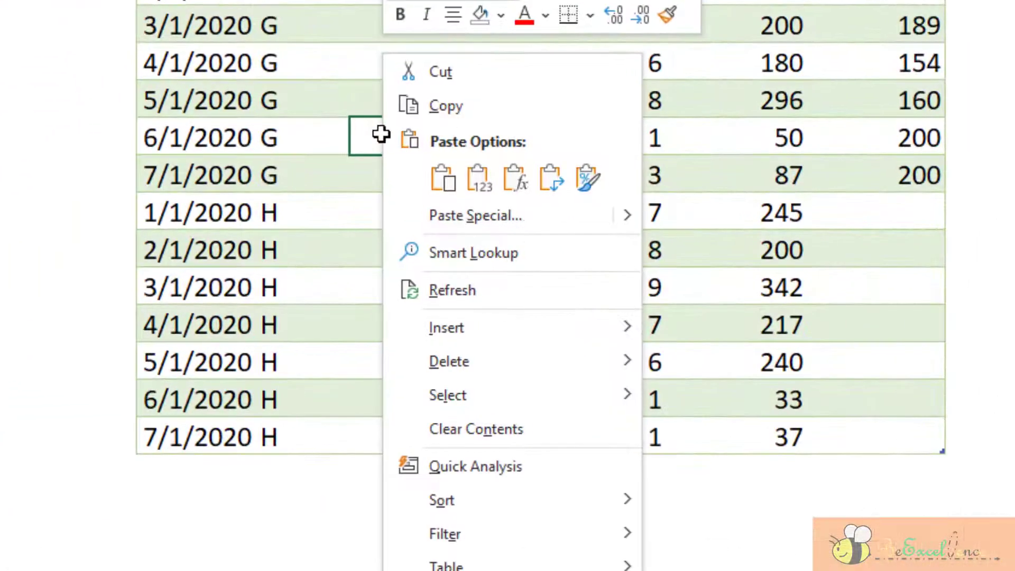
left_click(566, 312)
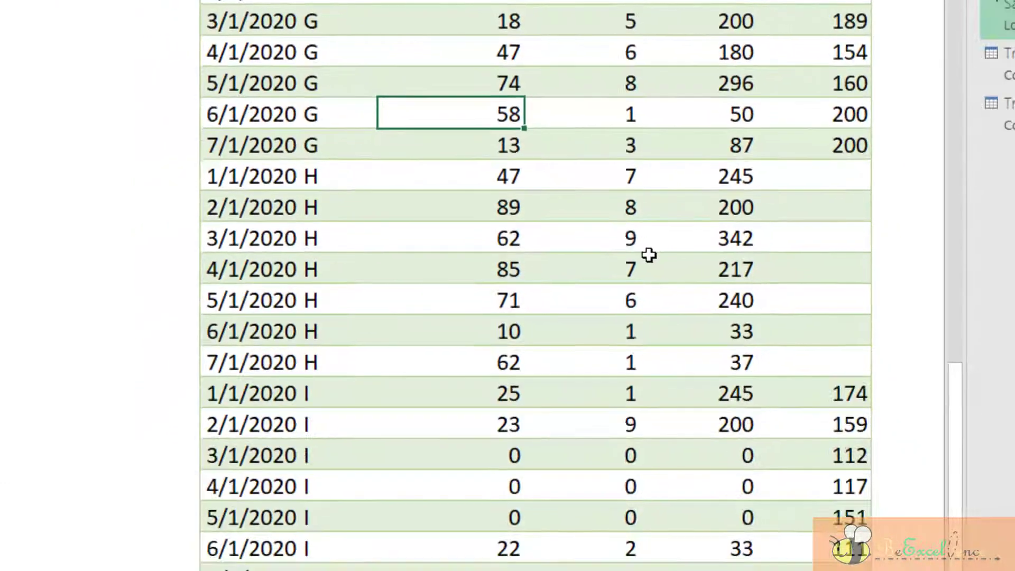
scroll(666, 288, "down", 1)
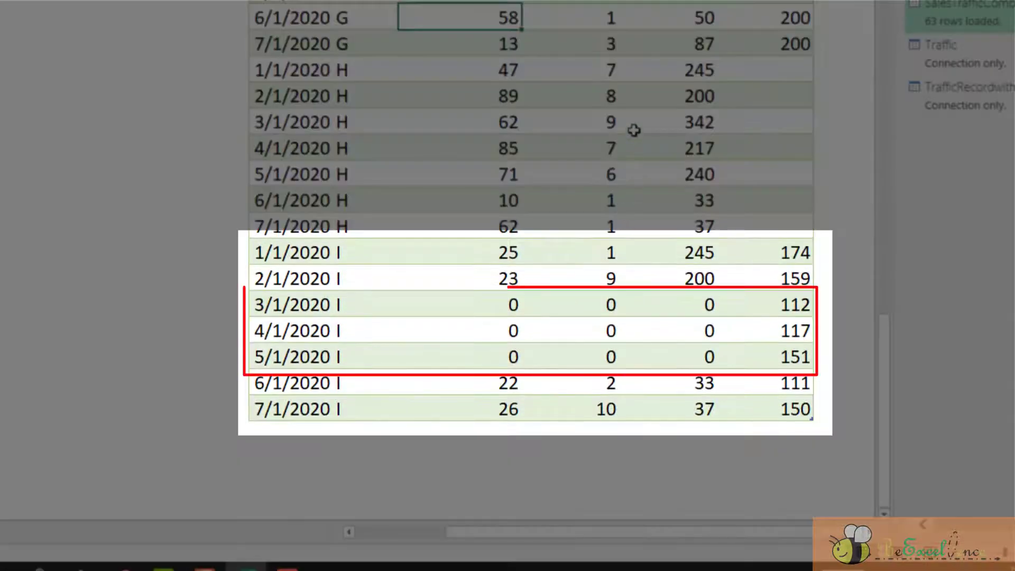